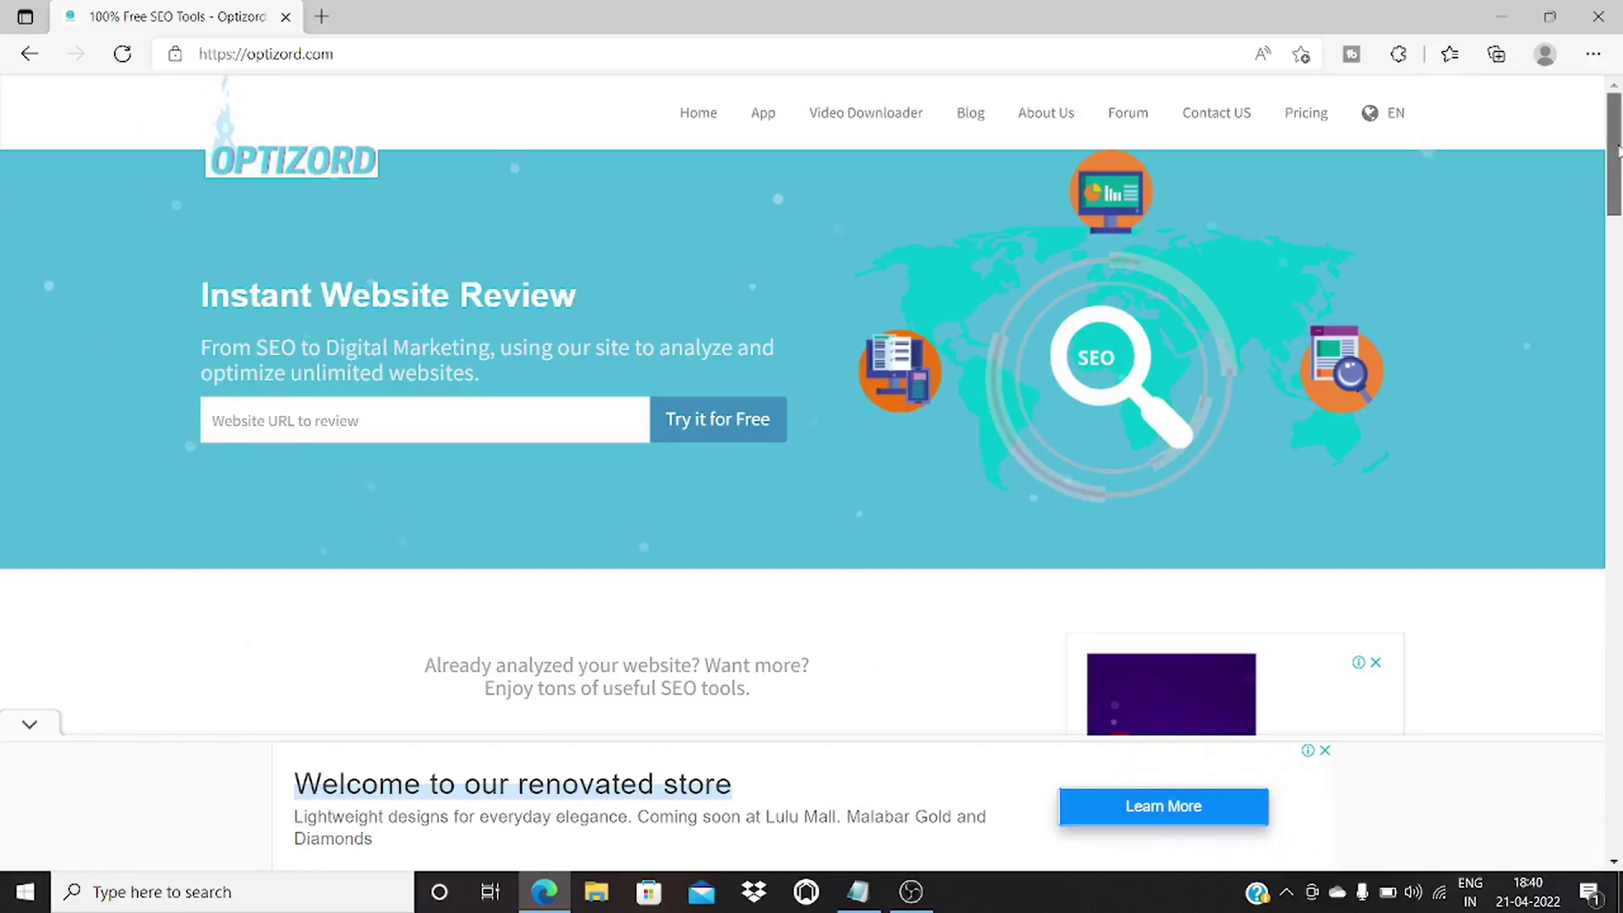
Step: Open the Video downloader tool from the Optizord SEO tools list in a new browser tab
scroll(812, 405, "down", 4)
scroll(1595, 170, "up", 4)
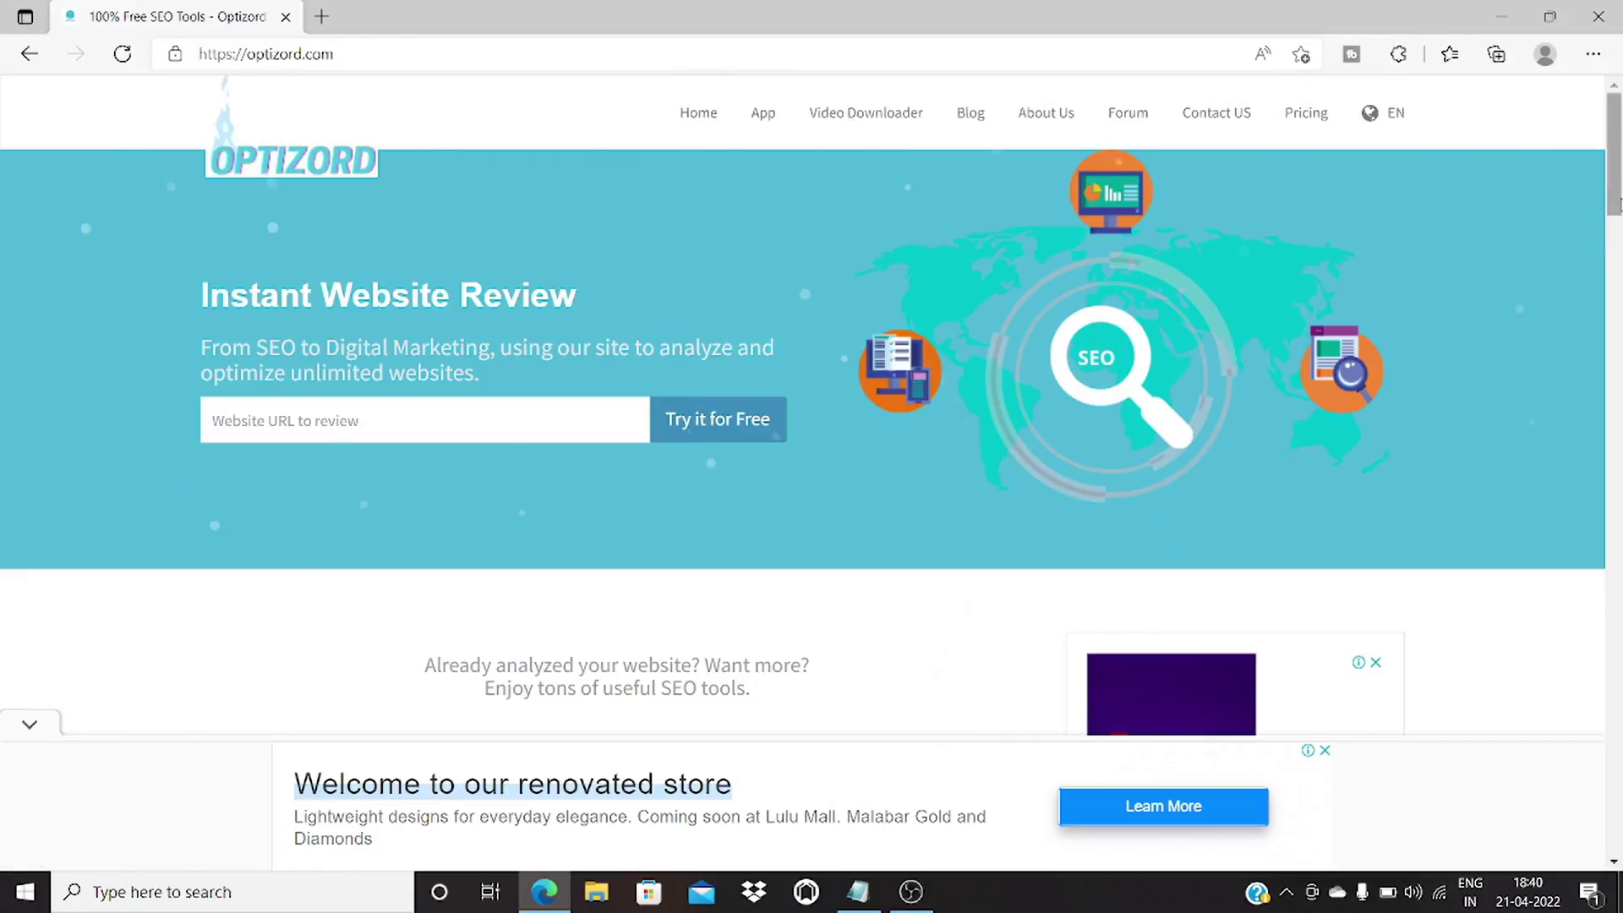
scroll(1619, 184, "down", 3)
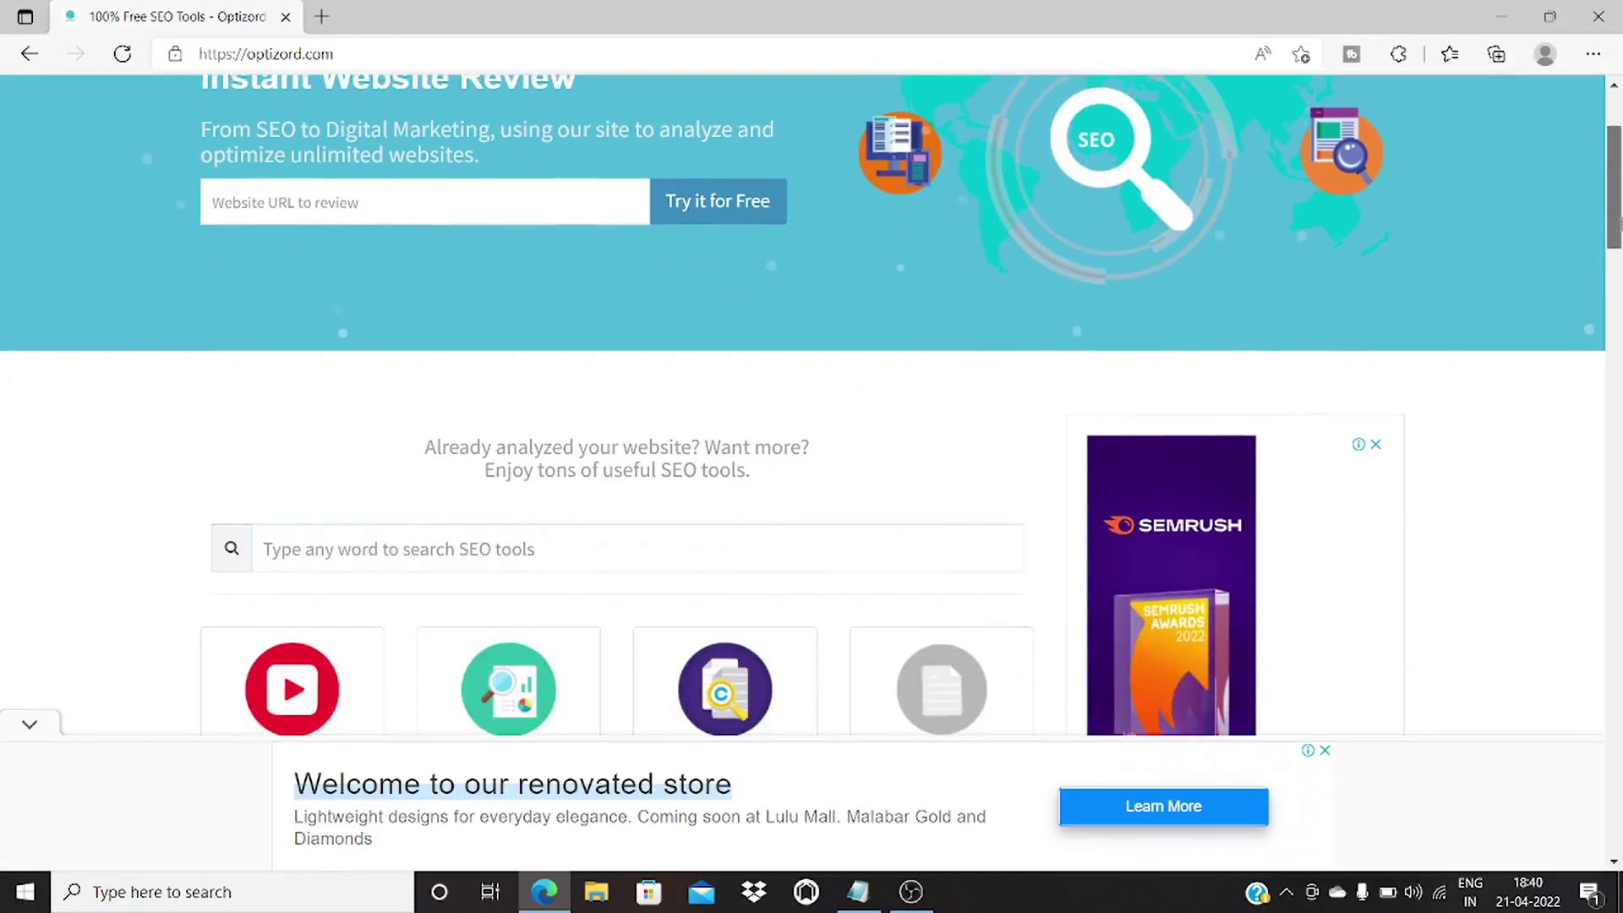
scroll(1618, 184, "up", 3)
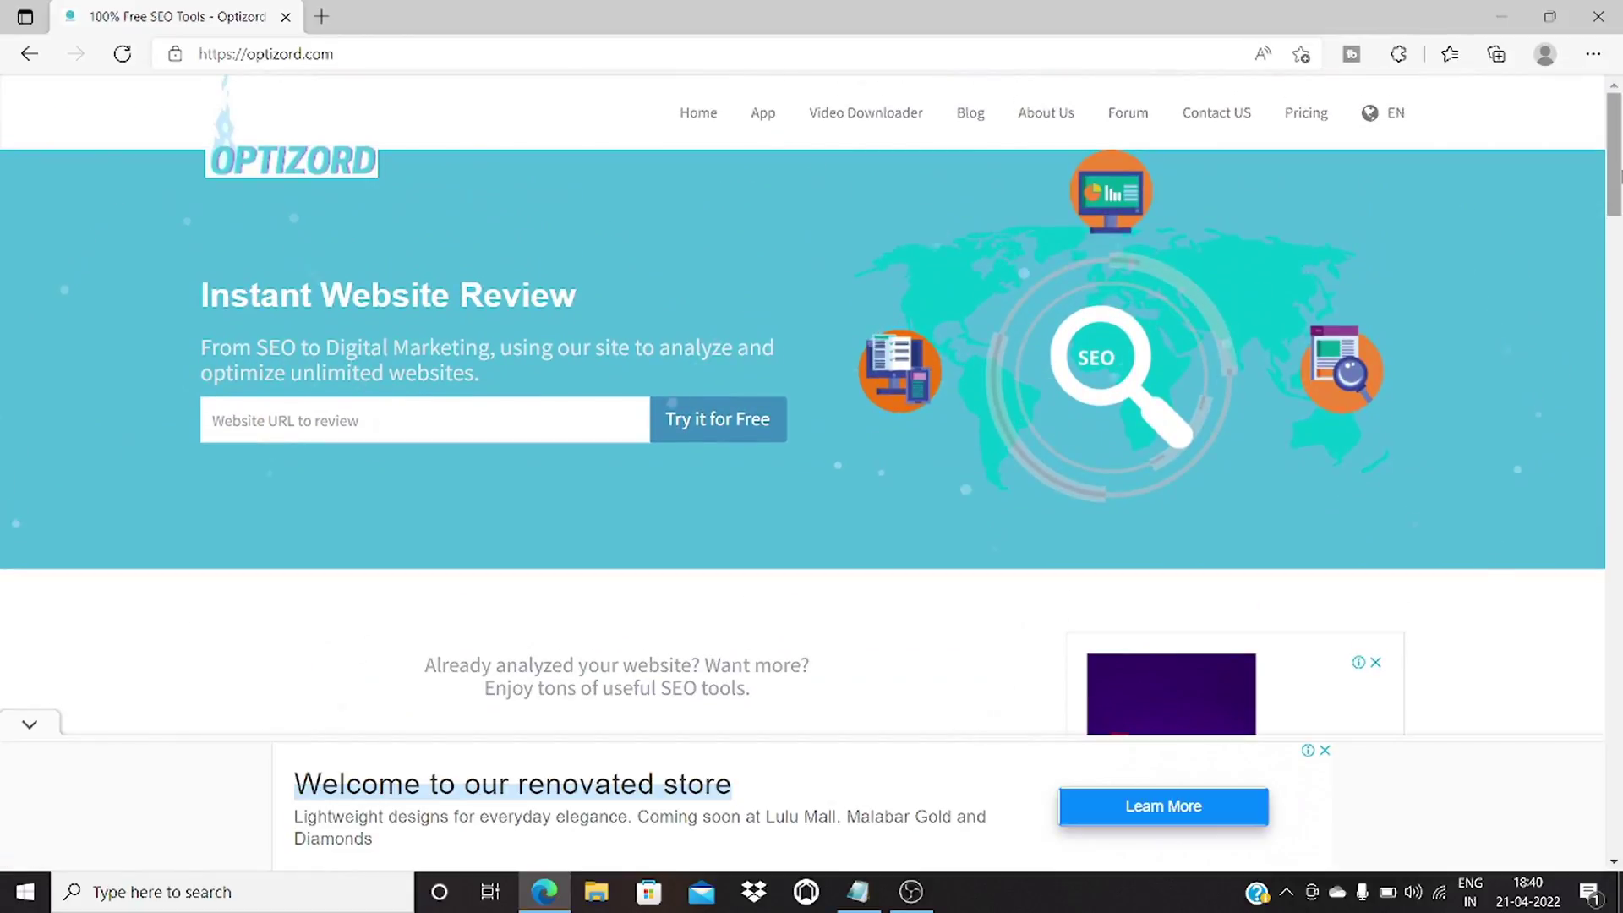
left_click_drag(1619, 184, 1619, 264)
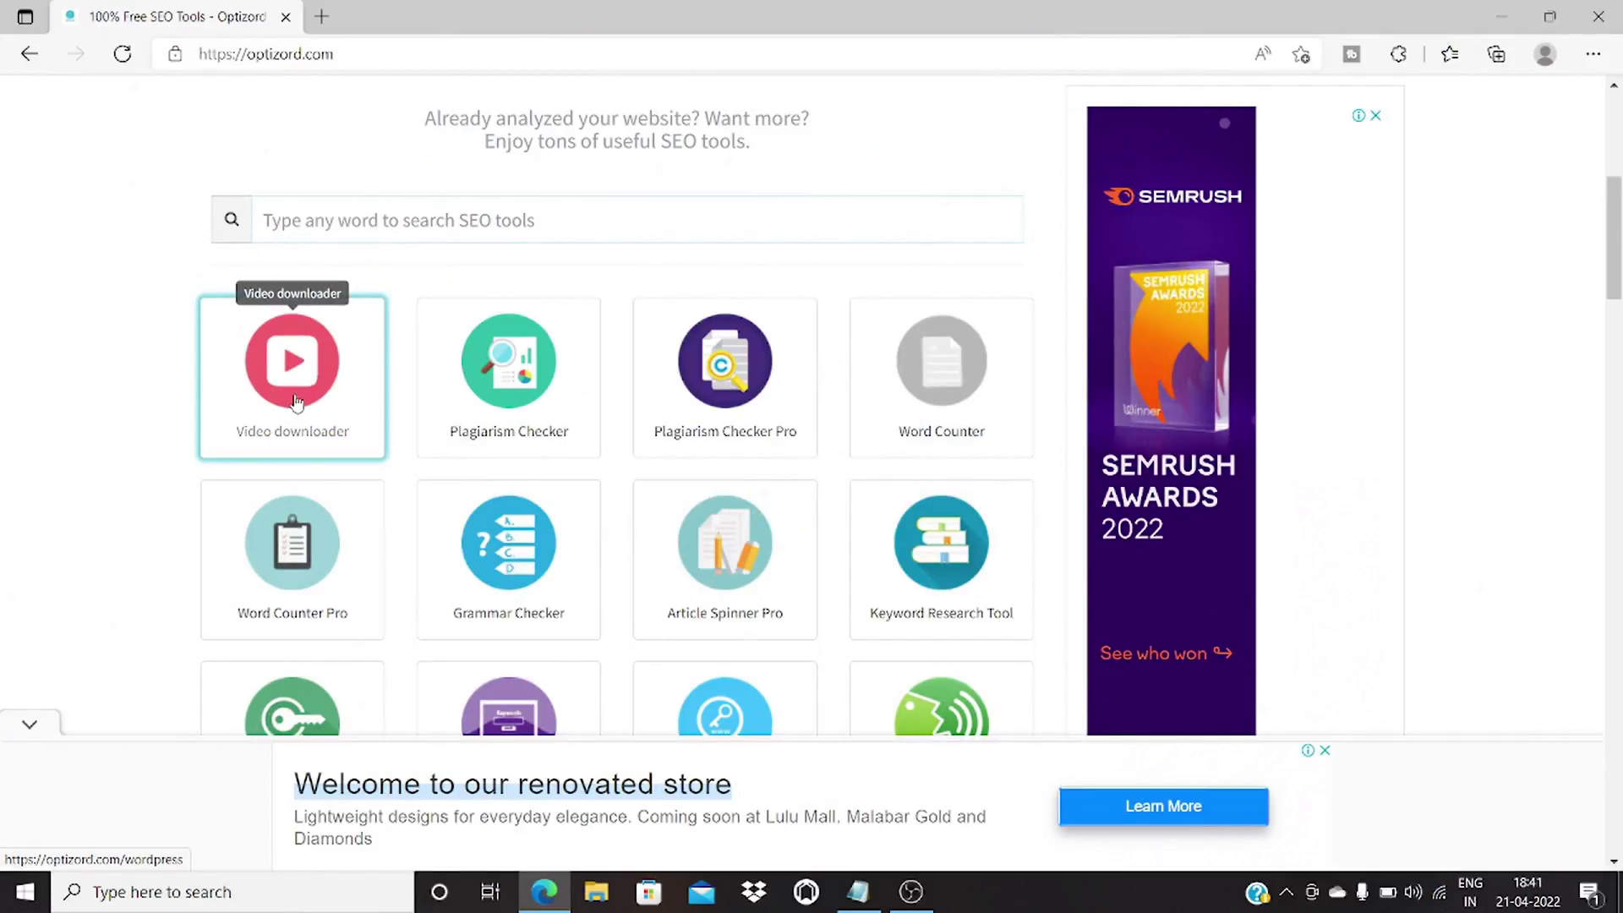
right_click(296, 401)
left_click(400, 234)
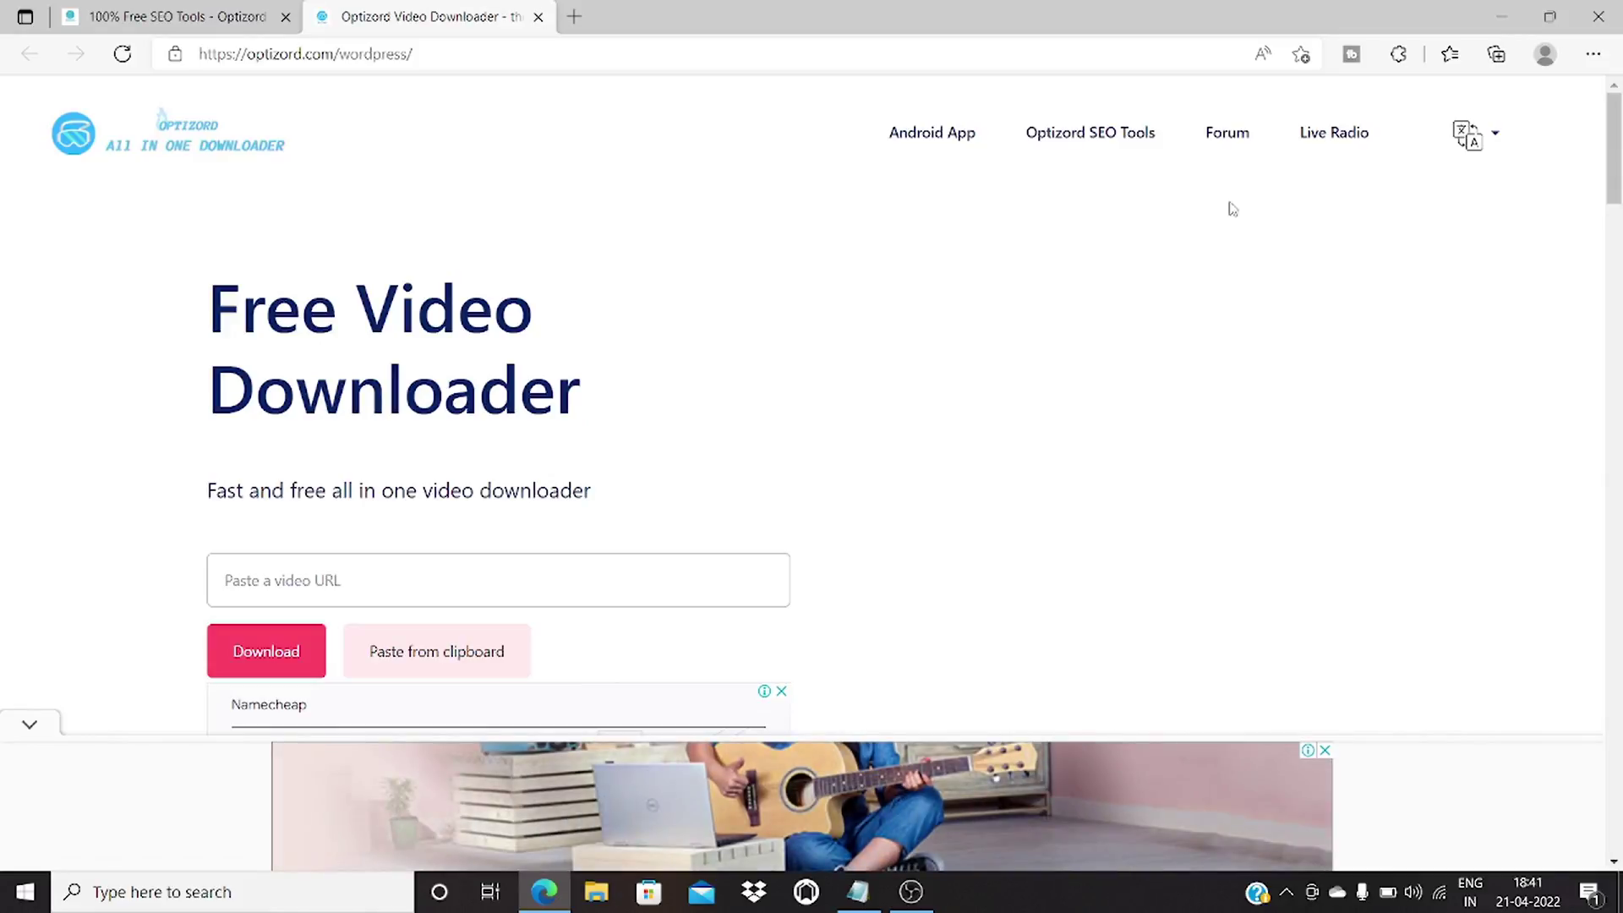
Step: Examine the video sites supported by the Optizord video downloader
left_click_drag(1619, 199, 1619, 500)
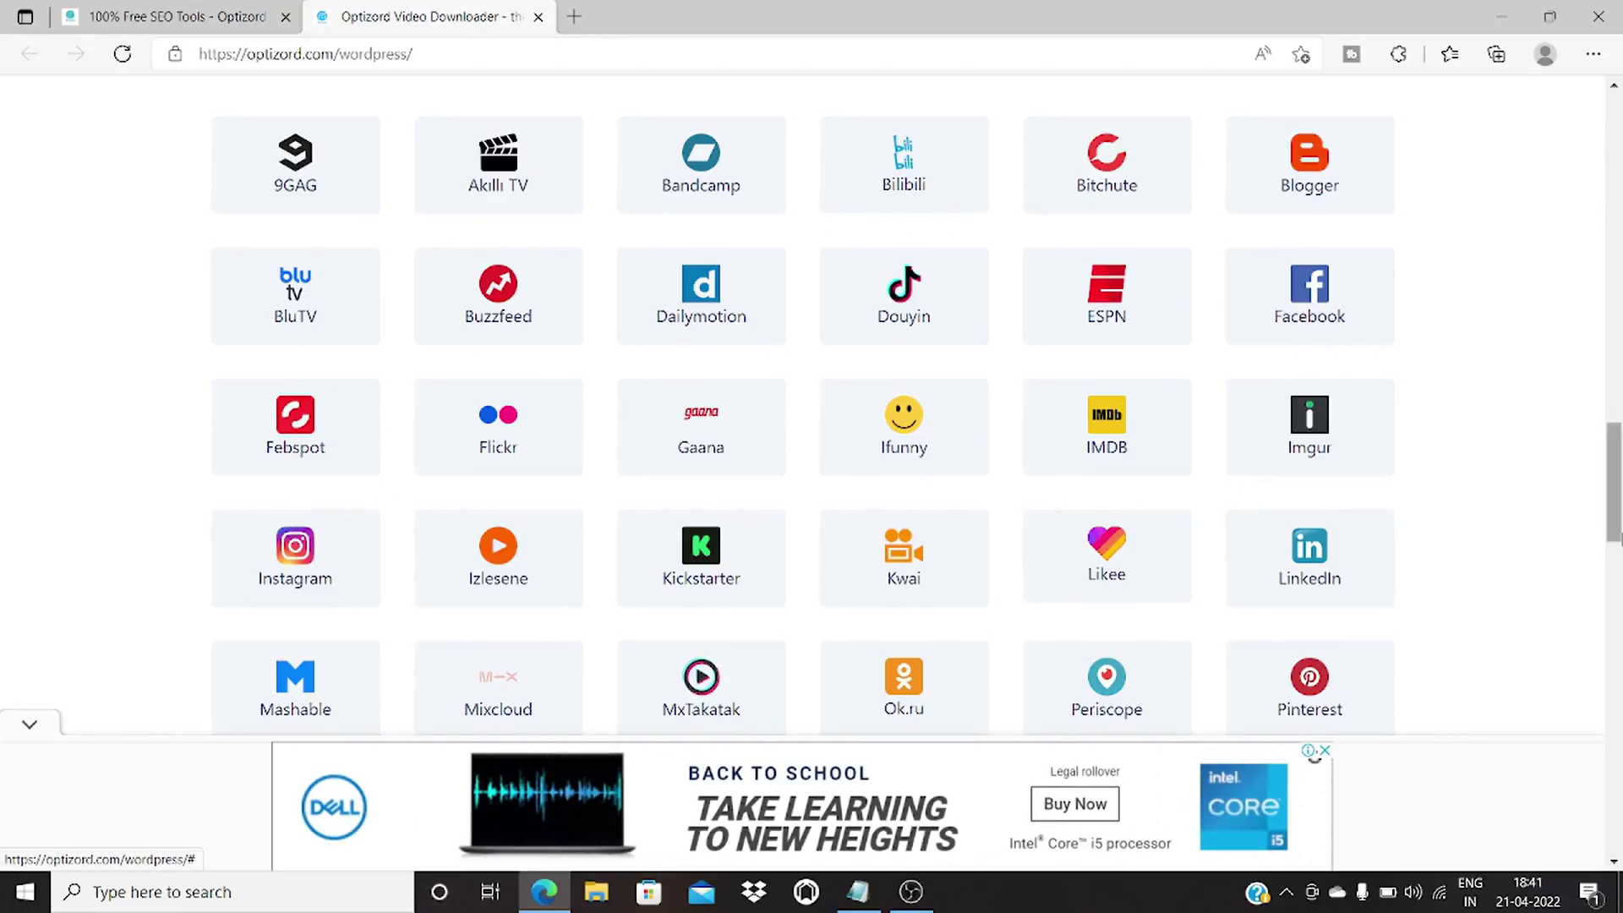
left_click_drag(1614, 482, 1615, 537)
scroll(263, 494, "up", 5)
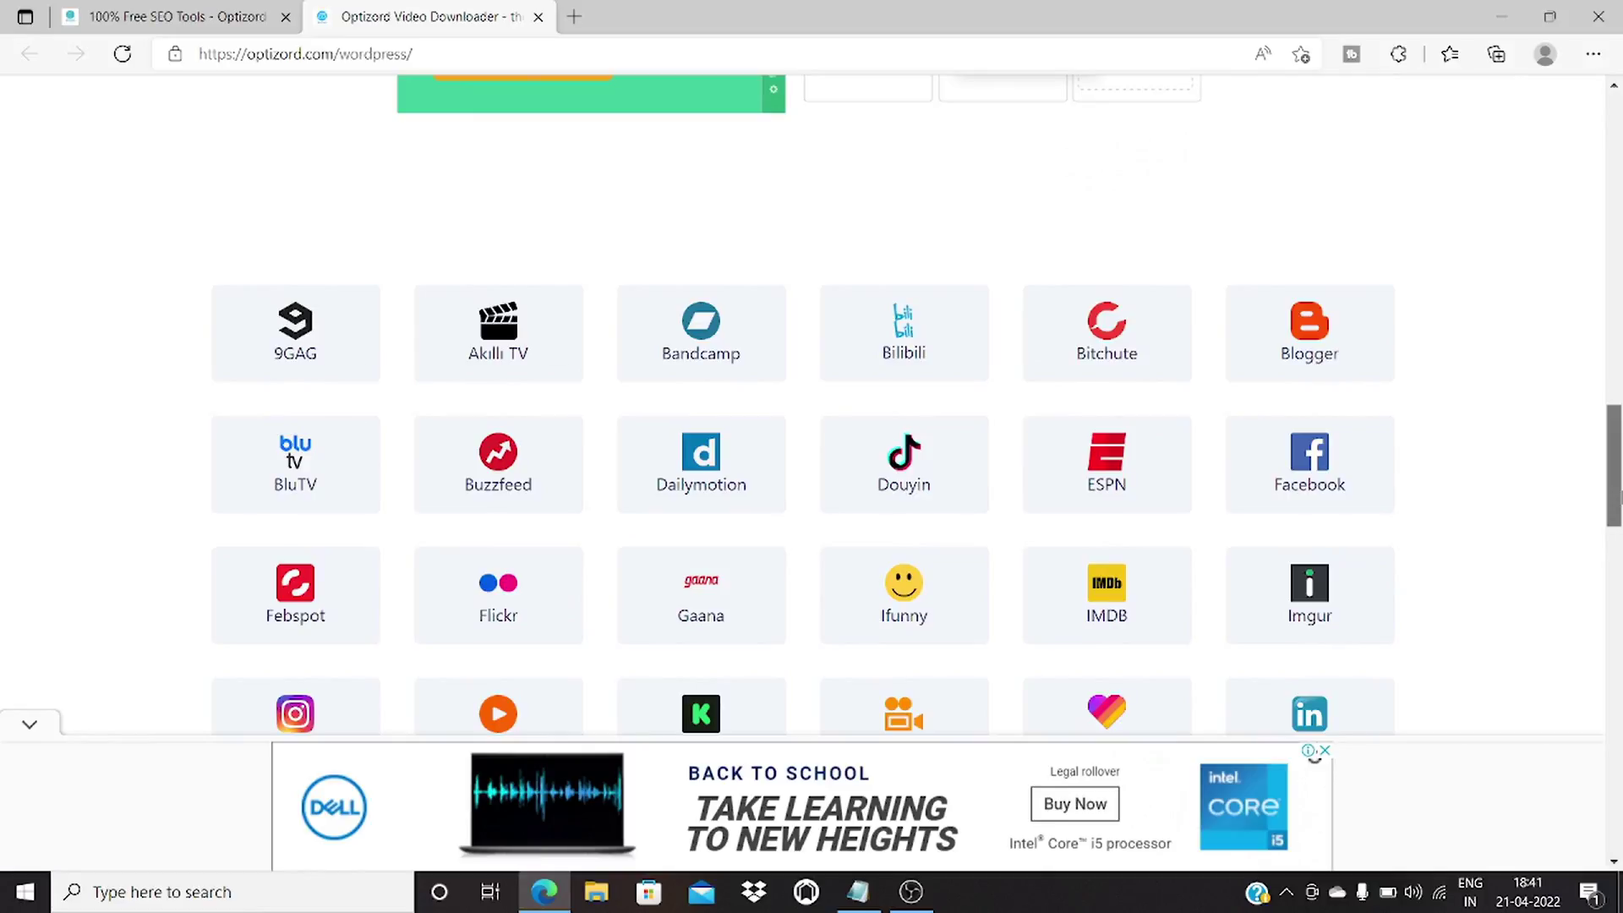
left_click_drag(1616, 465, 1616, 151)
Step: Open YouTube in a new tab and open the video "BIG MISTAKE! The Gangsters Messed Up with a Retired Spetsnaz Agent's Daughter"
left_click(575, 16)
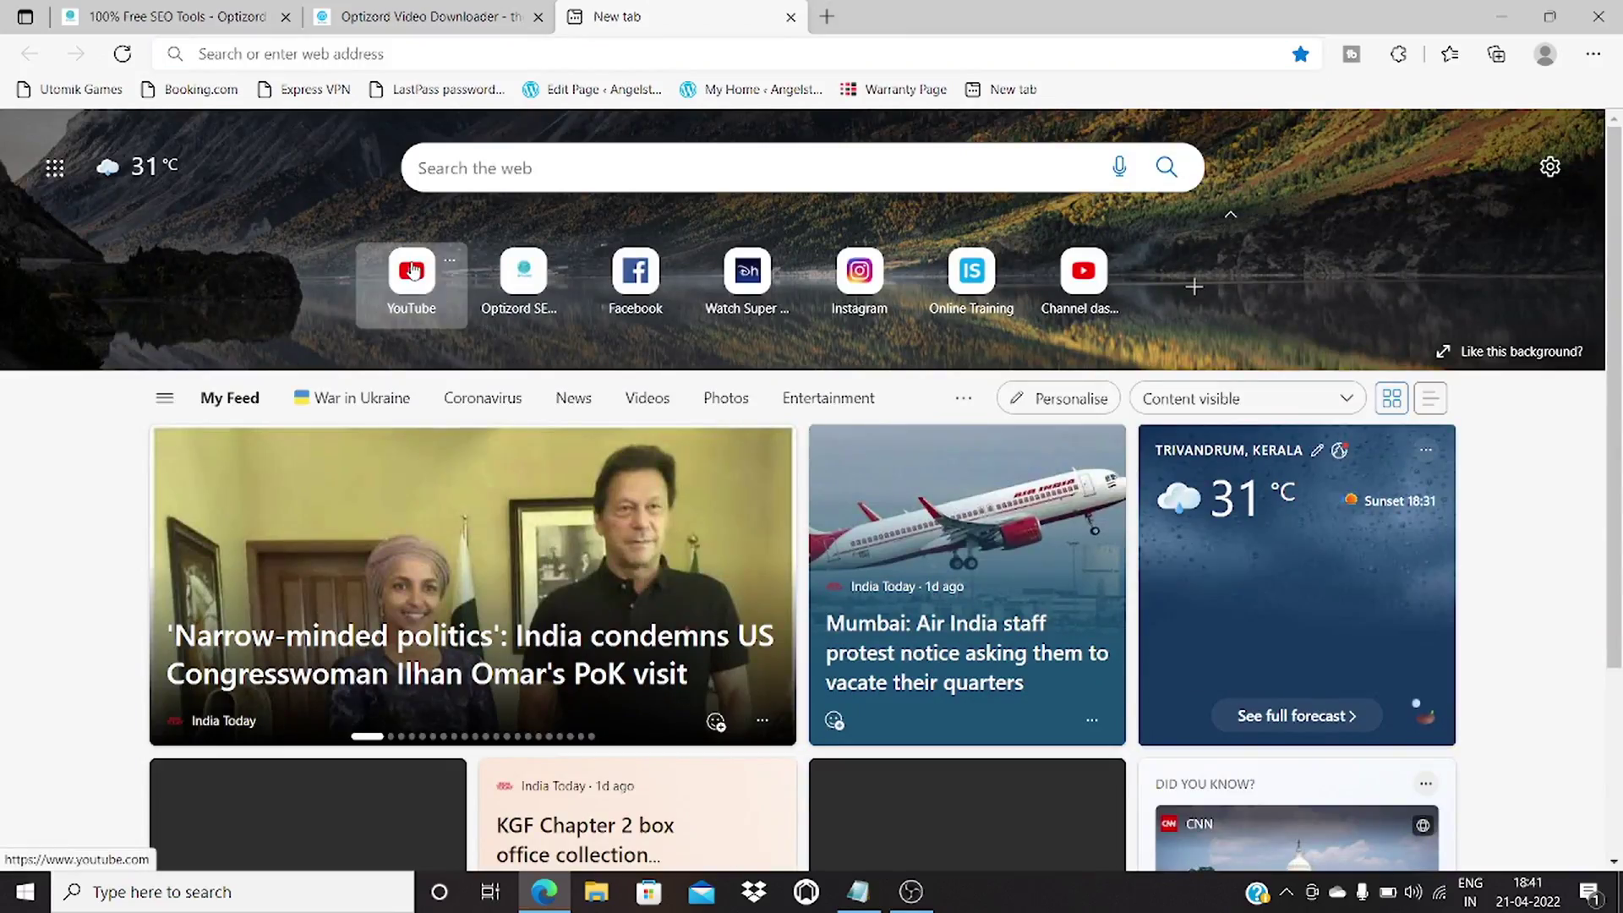
left_click(414, 301)
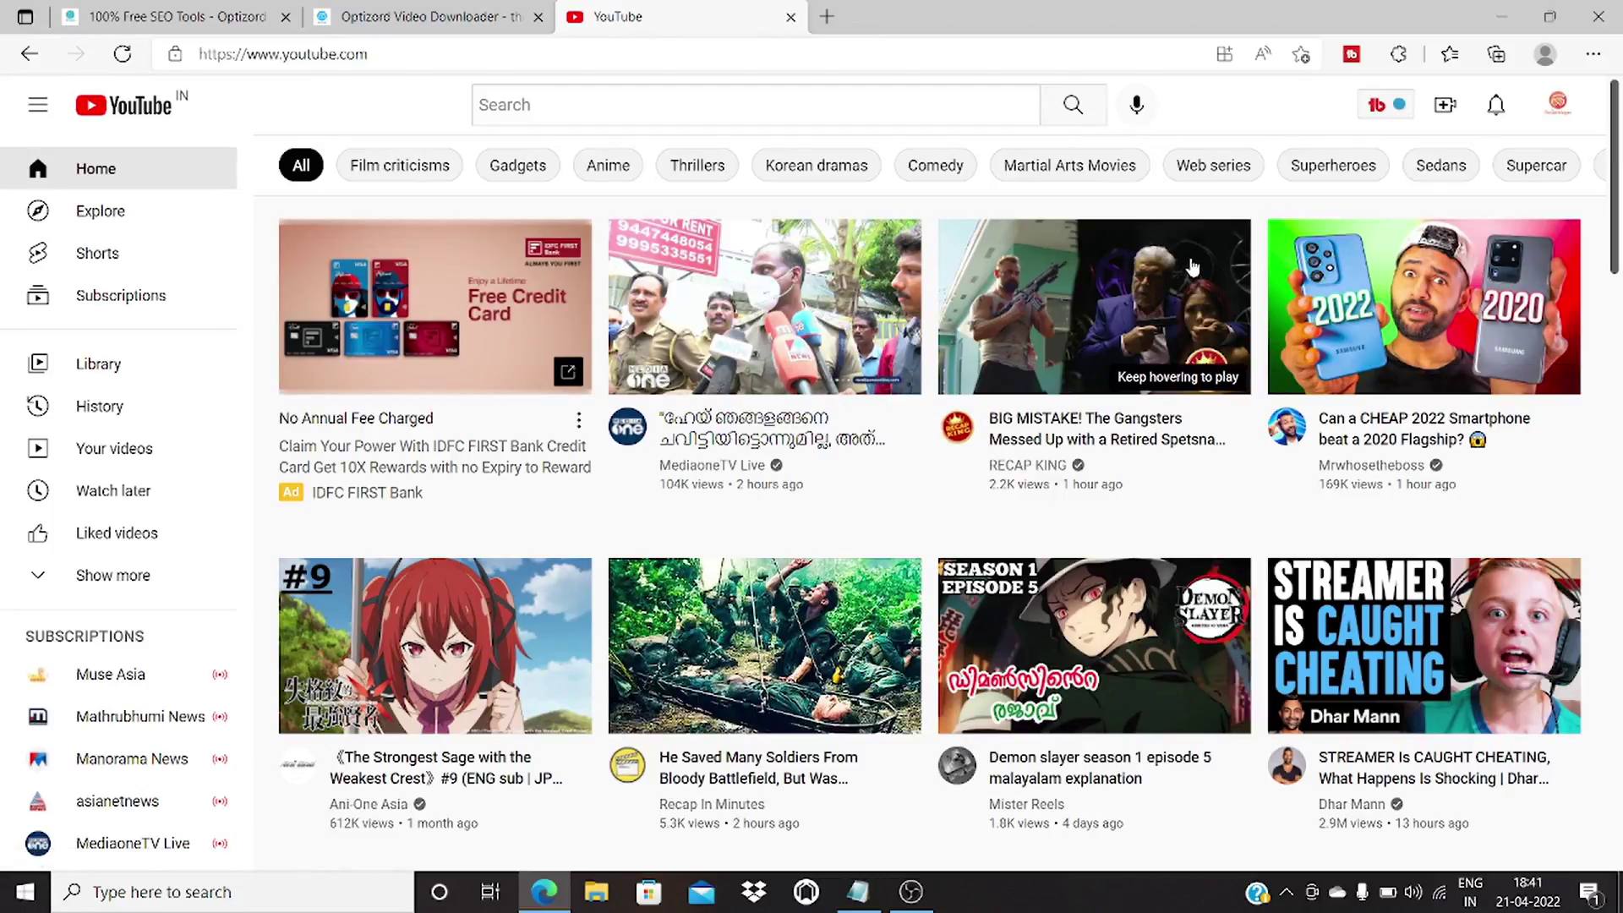
mouse_move(1185, 271)
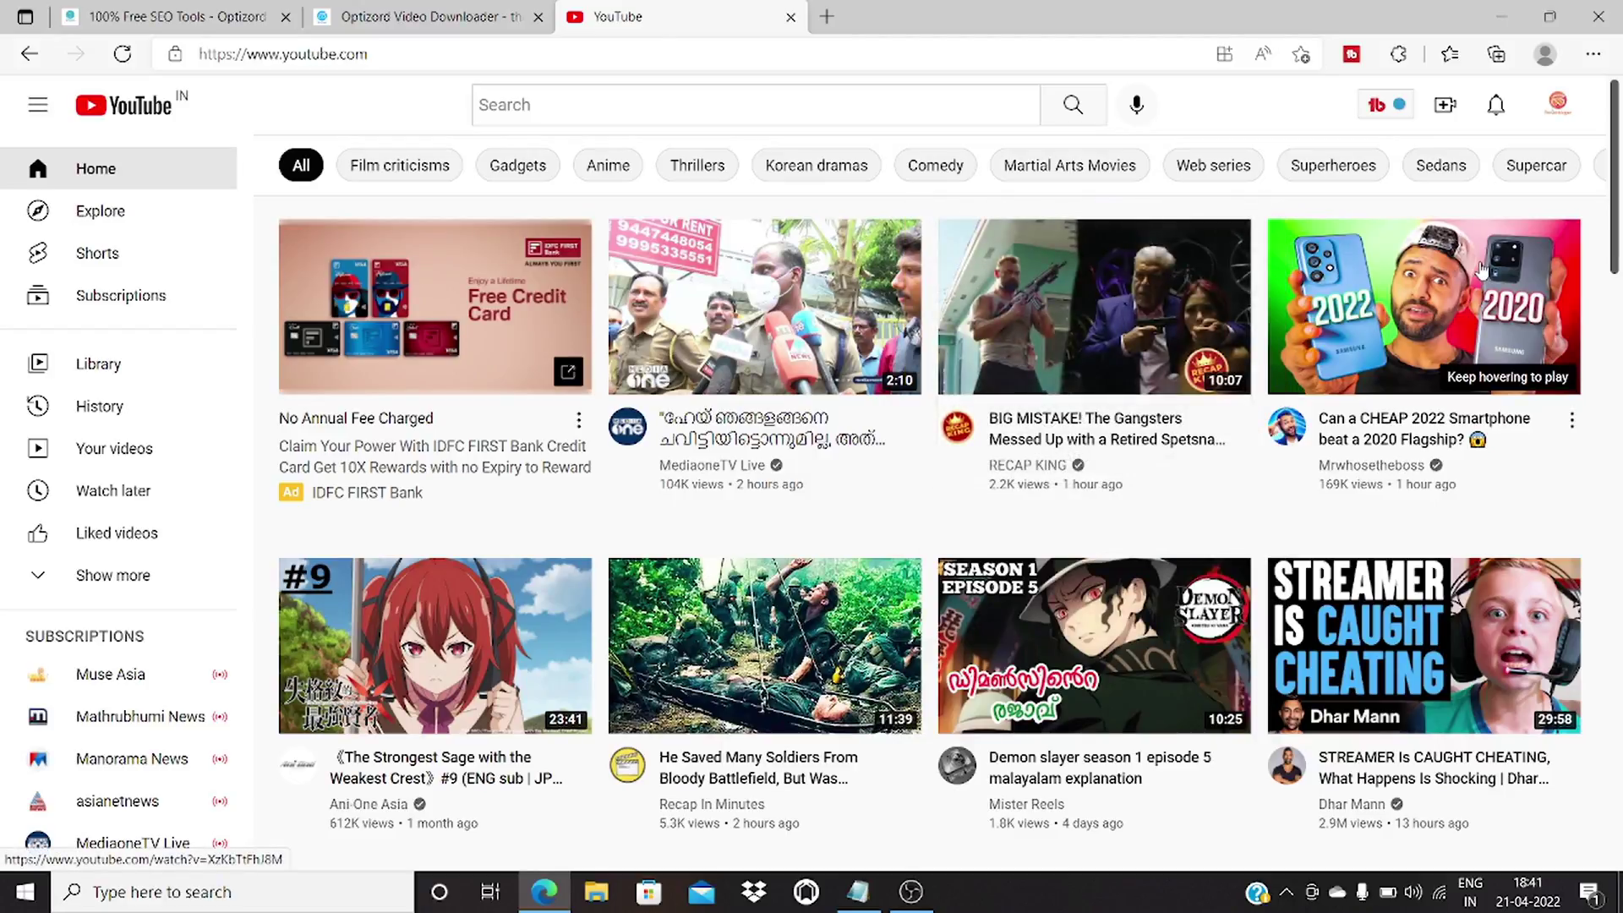
left_click_drag(1614, 247, 1616, 296)
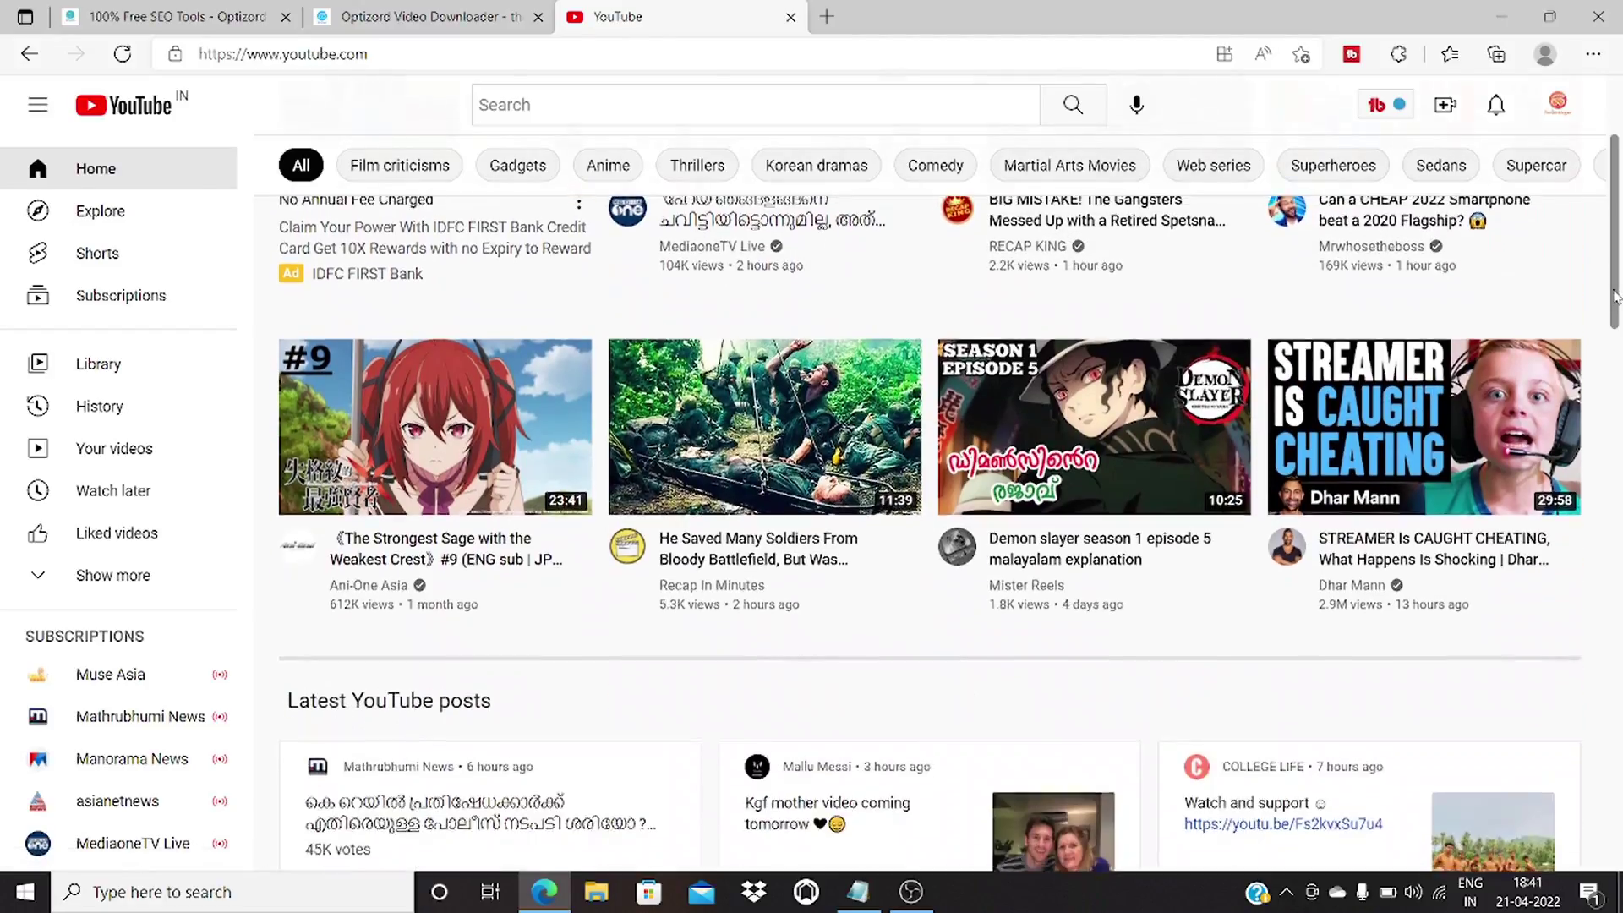
scroll(1614, 296, "up", 2)
left_click(1055, 277)
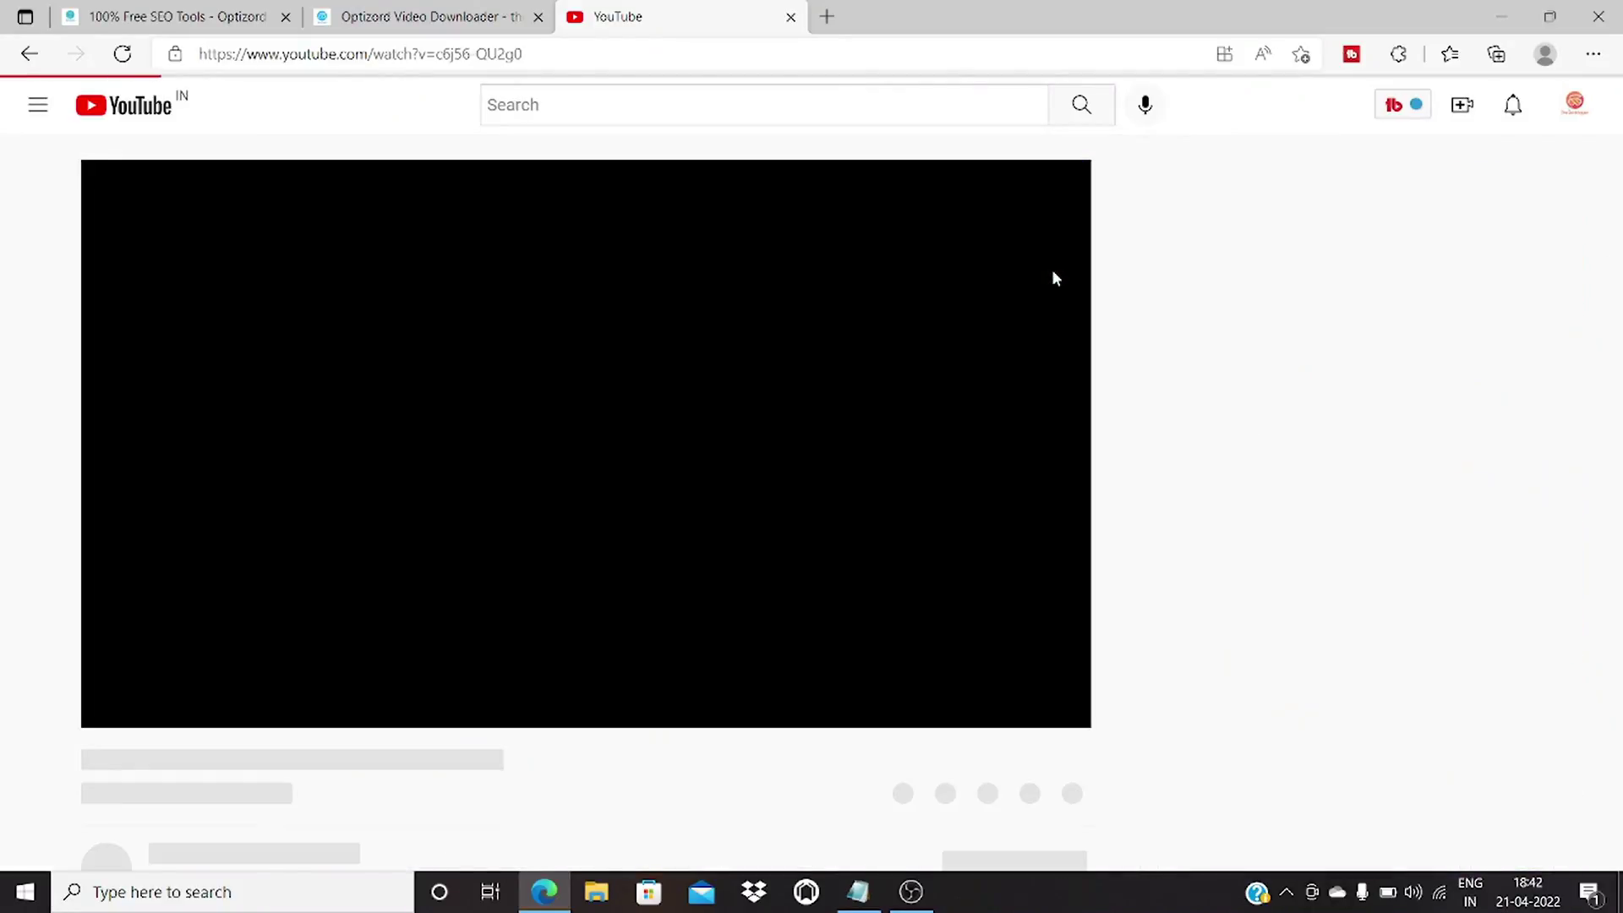
Step: Copy the YouTube video's URL, close its tab and request its download options in the Optizord downloader
left_click(672, 47)
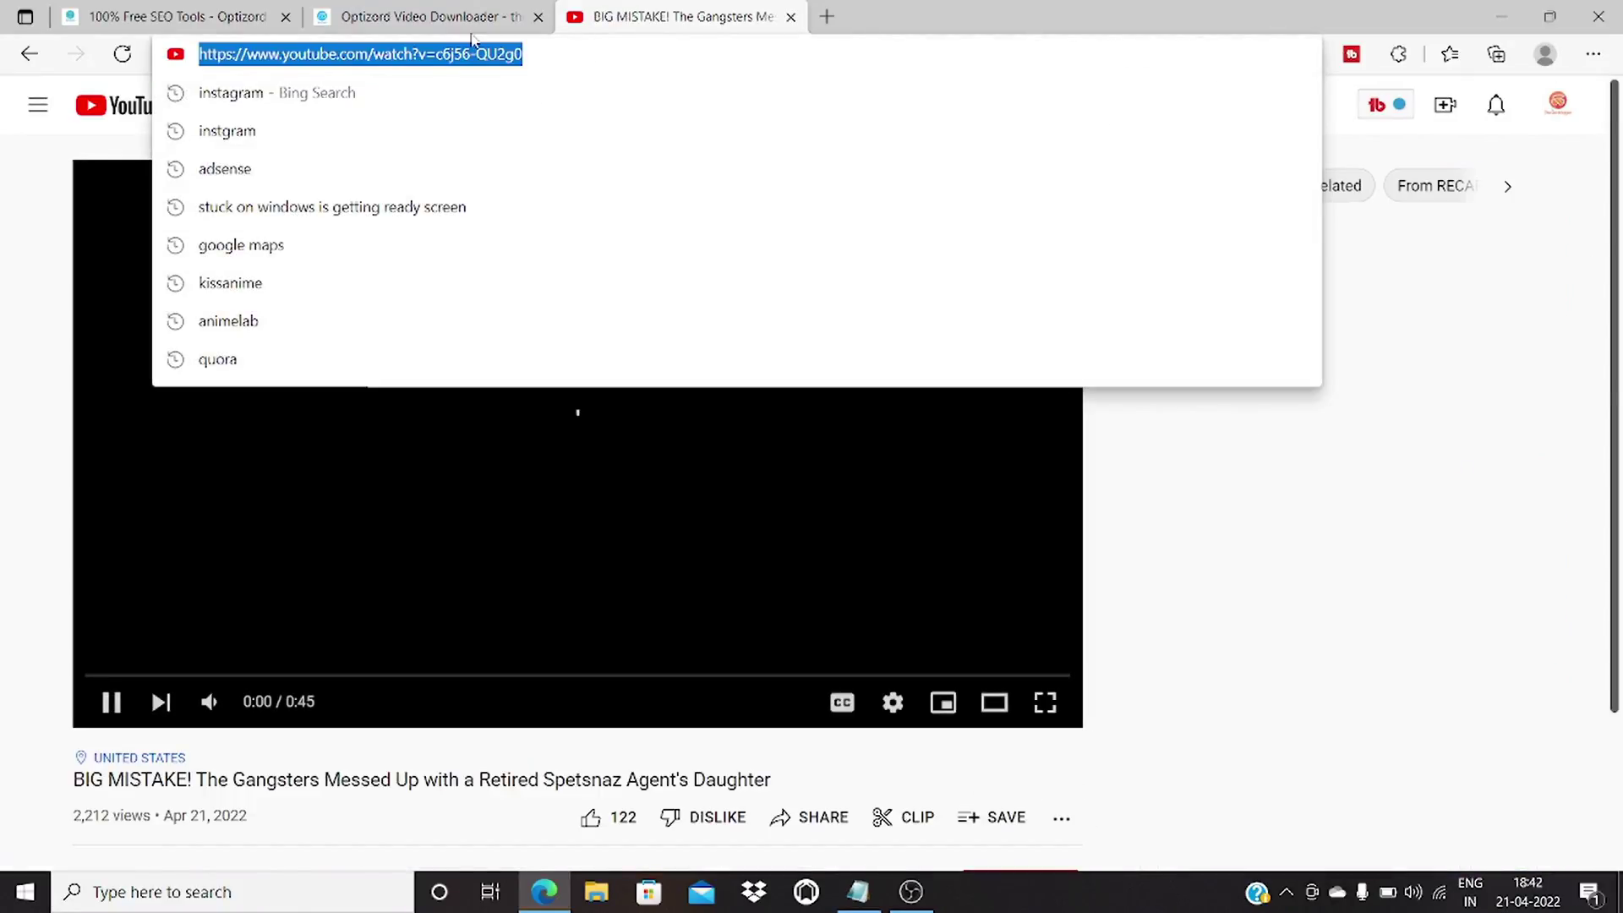
right_click(462, 51)
left_click(545, 222)
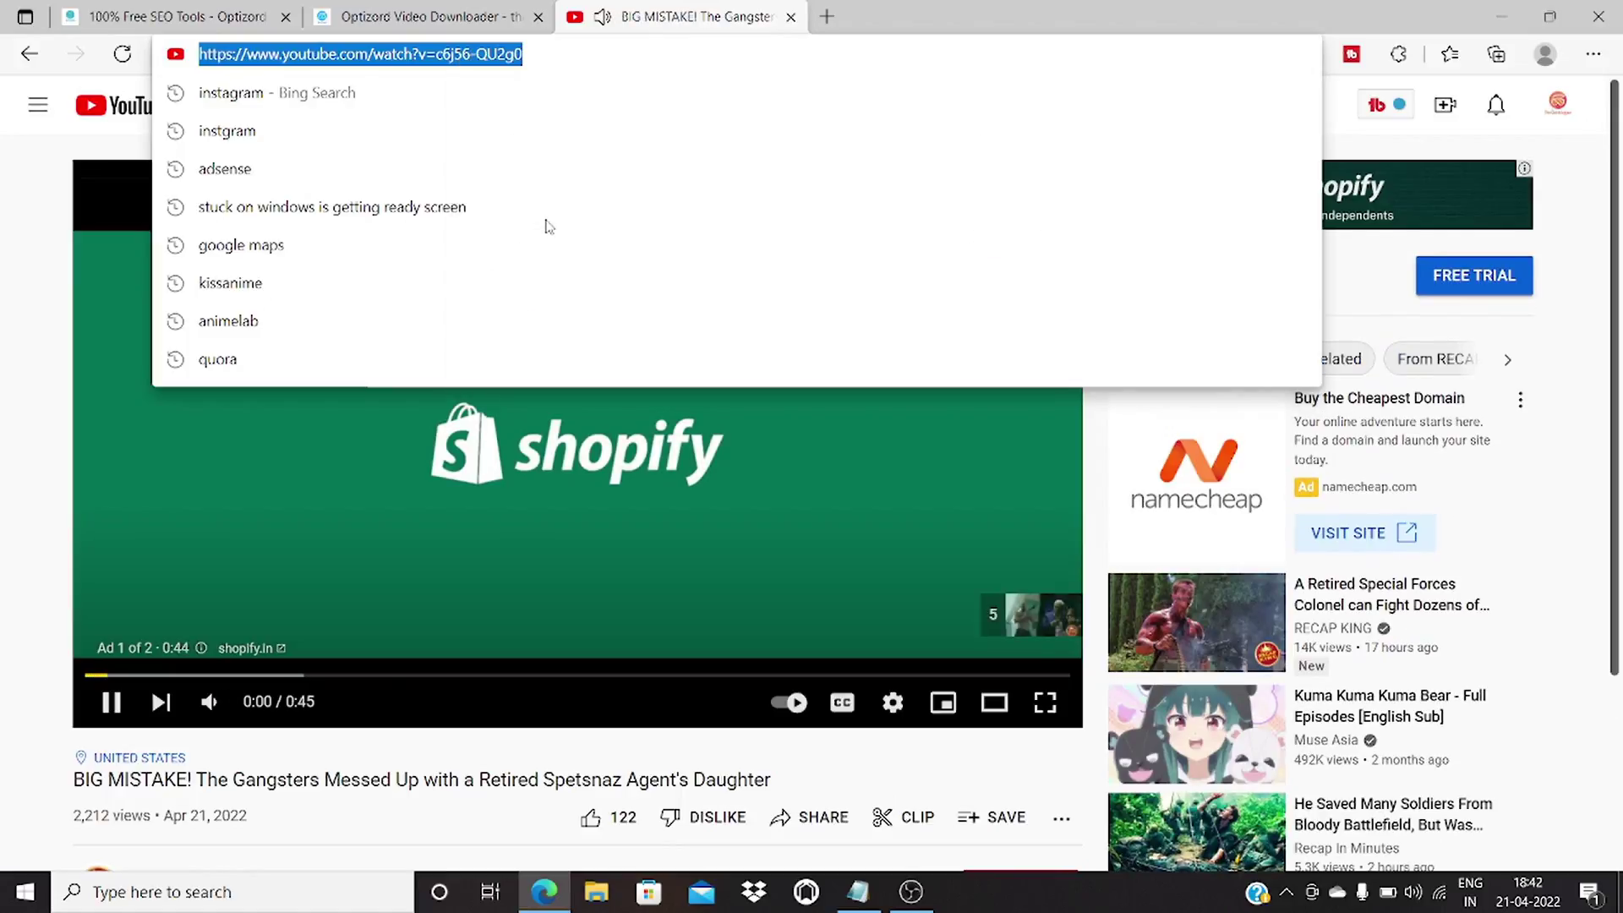
middle_click(580, 9)
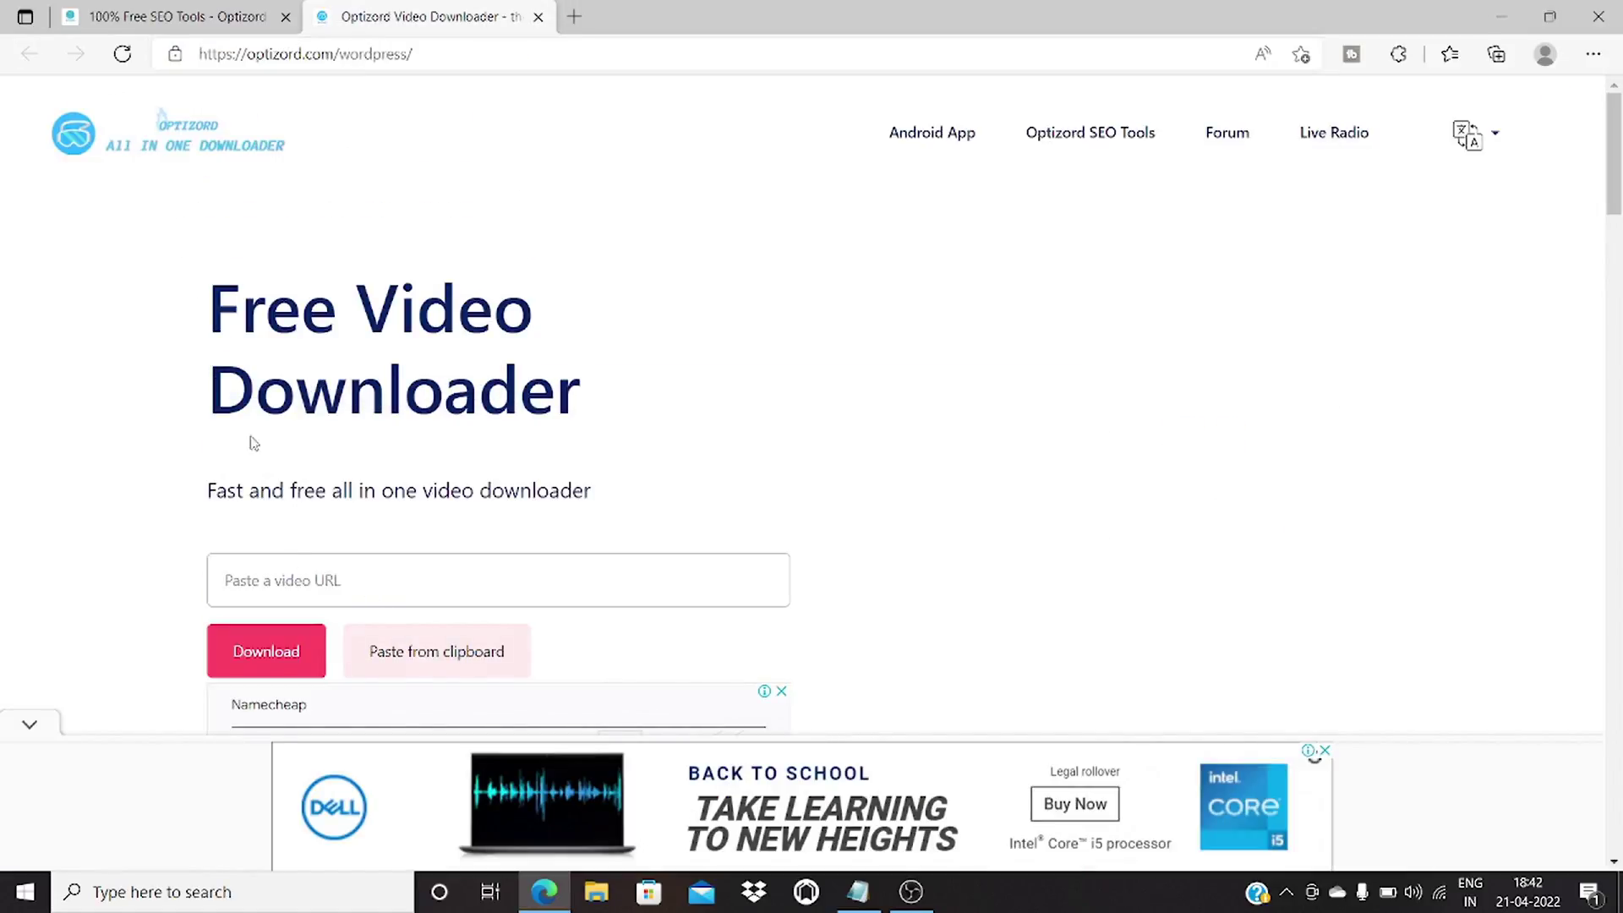
left_click(418, 664)
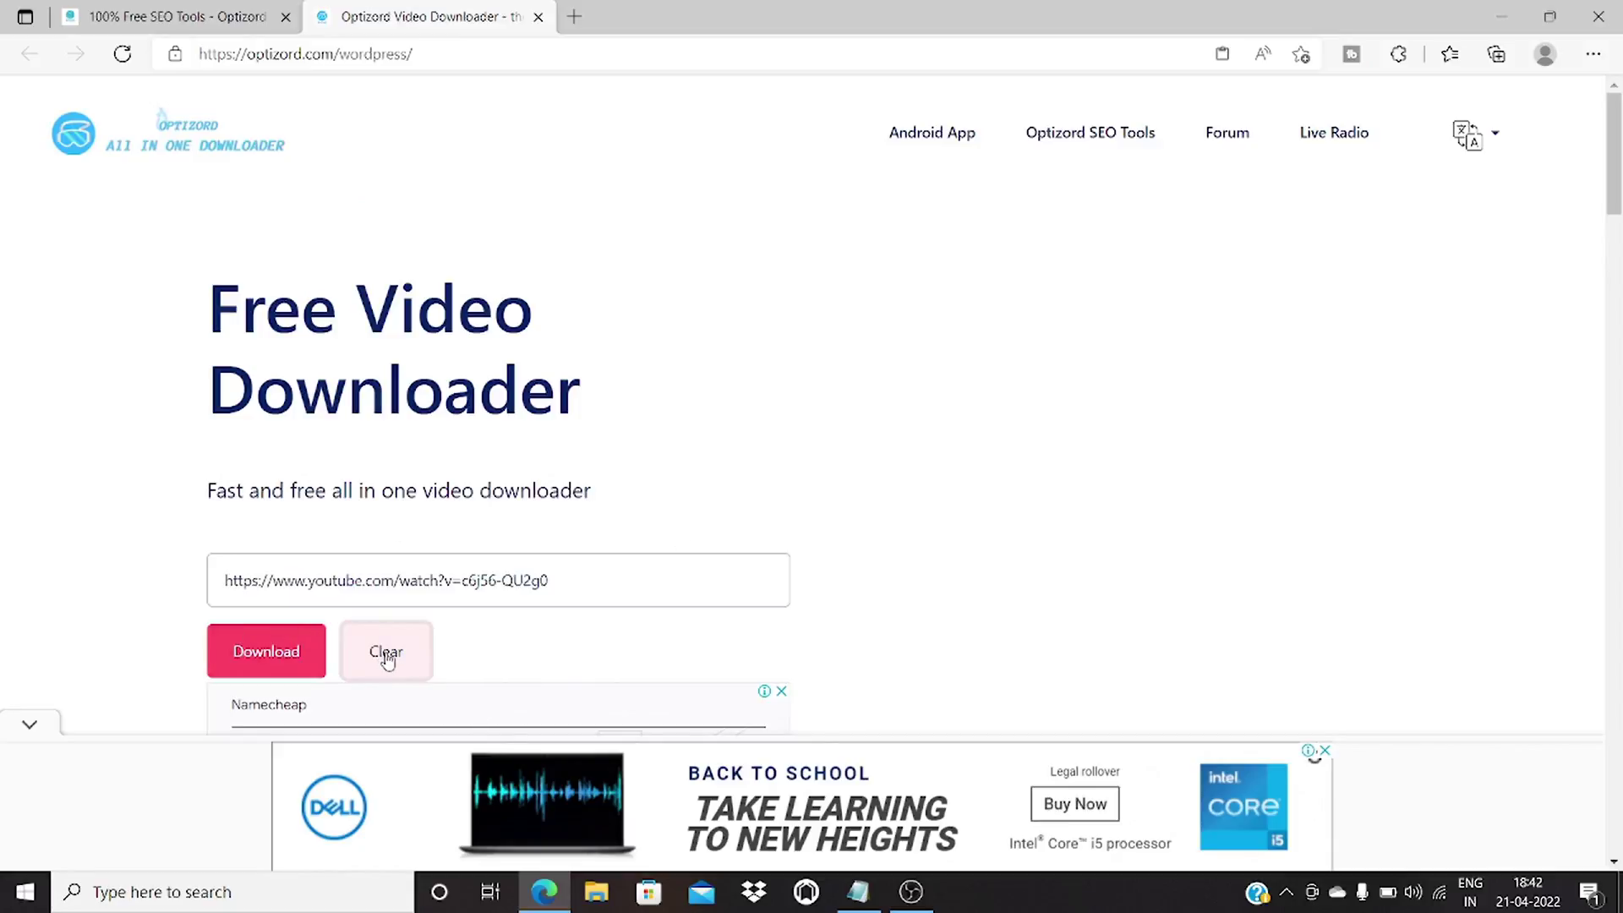
left_click(261, 676)
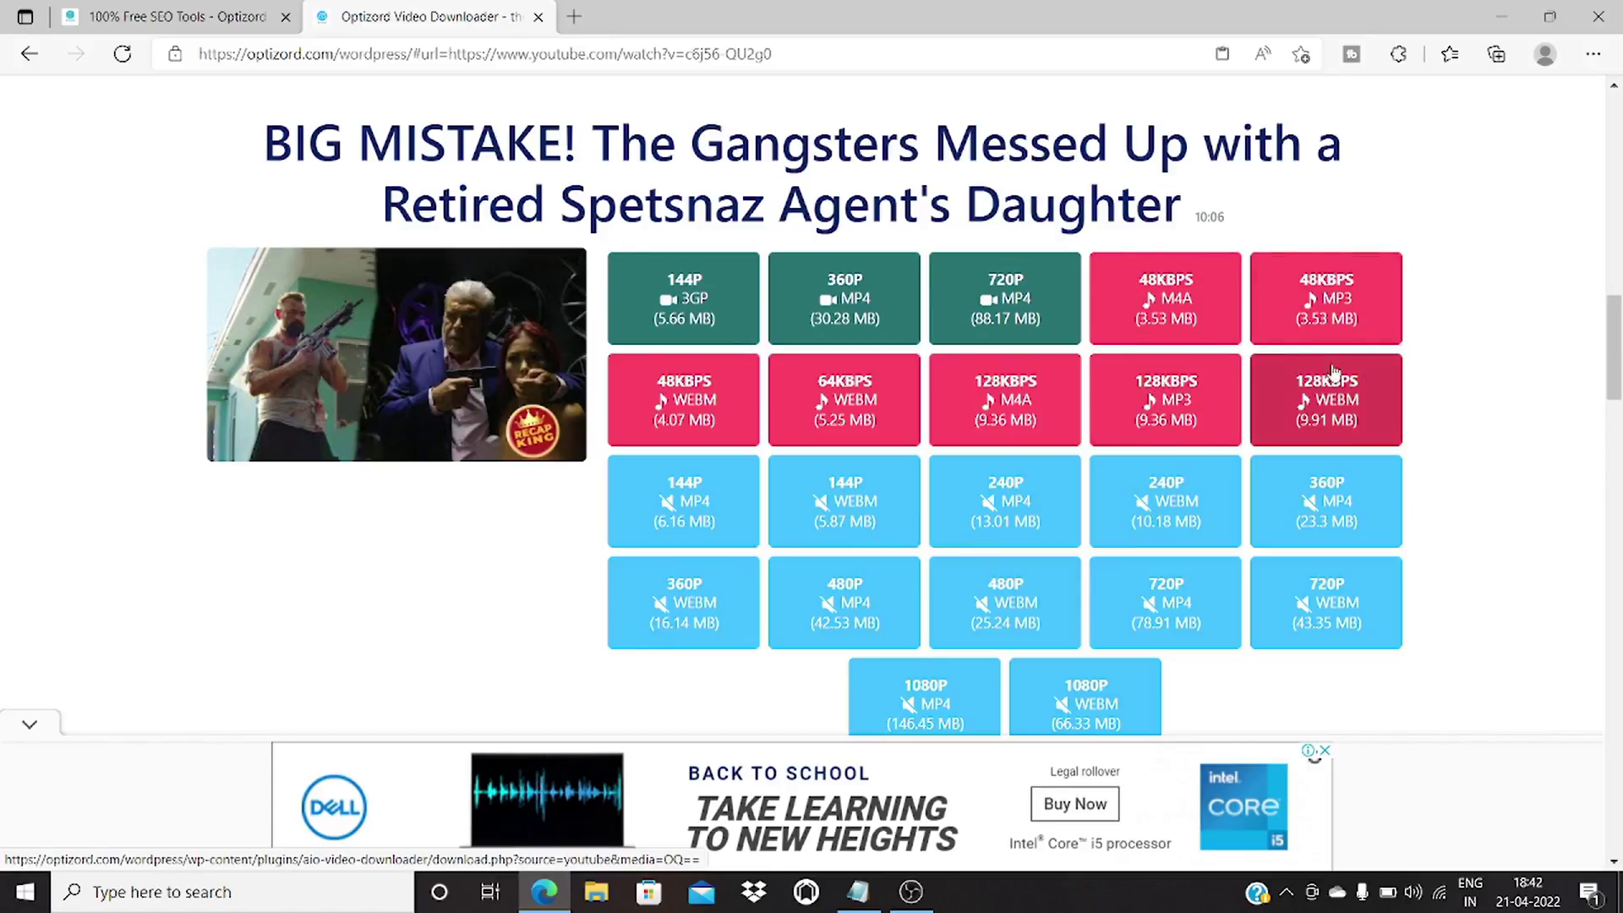
Step: Review the download formats offered for the video and close the downloader tab
scroll(930, 398, "down", 2)
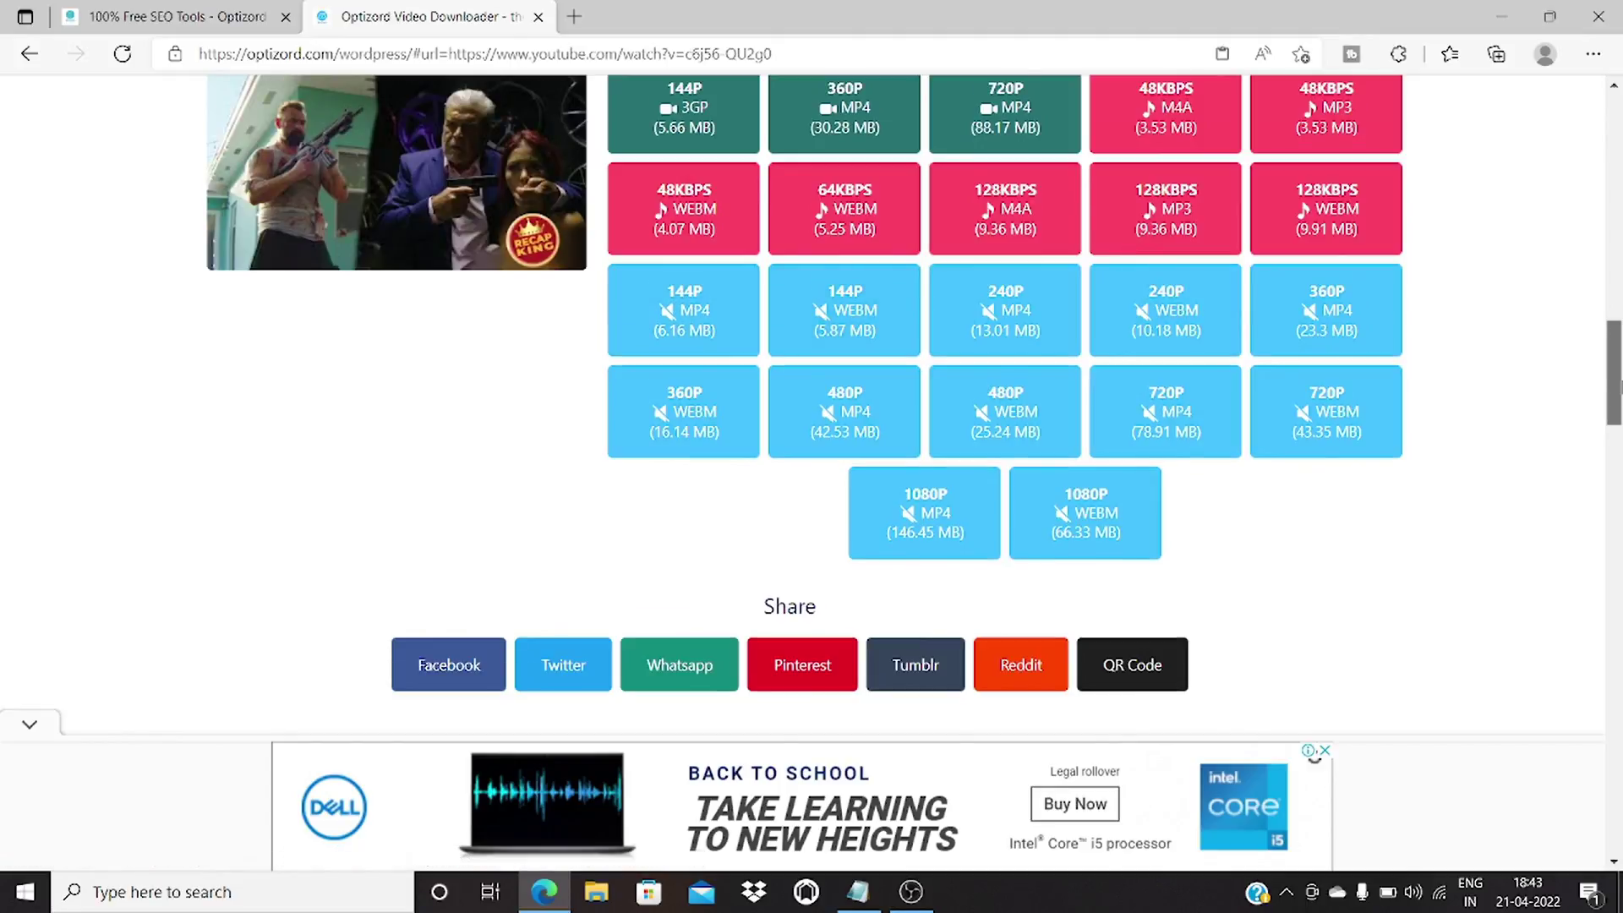
left_click_drag(1614, 372, 1619, 277)
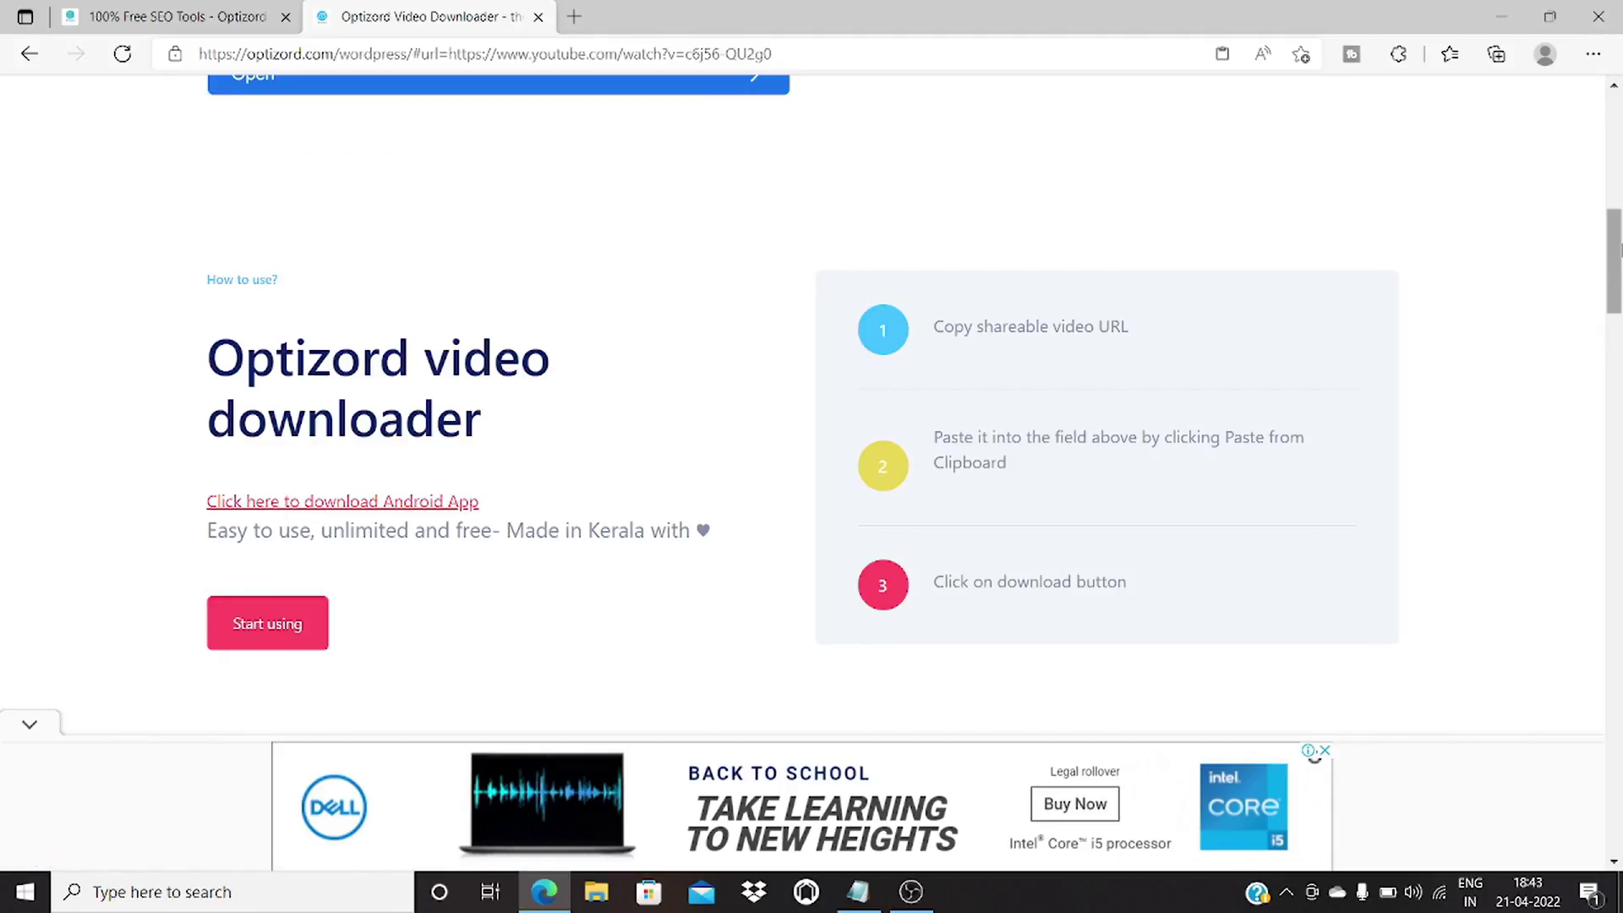
left_click(267, 623)
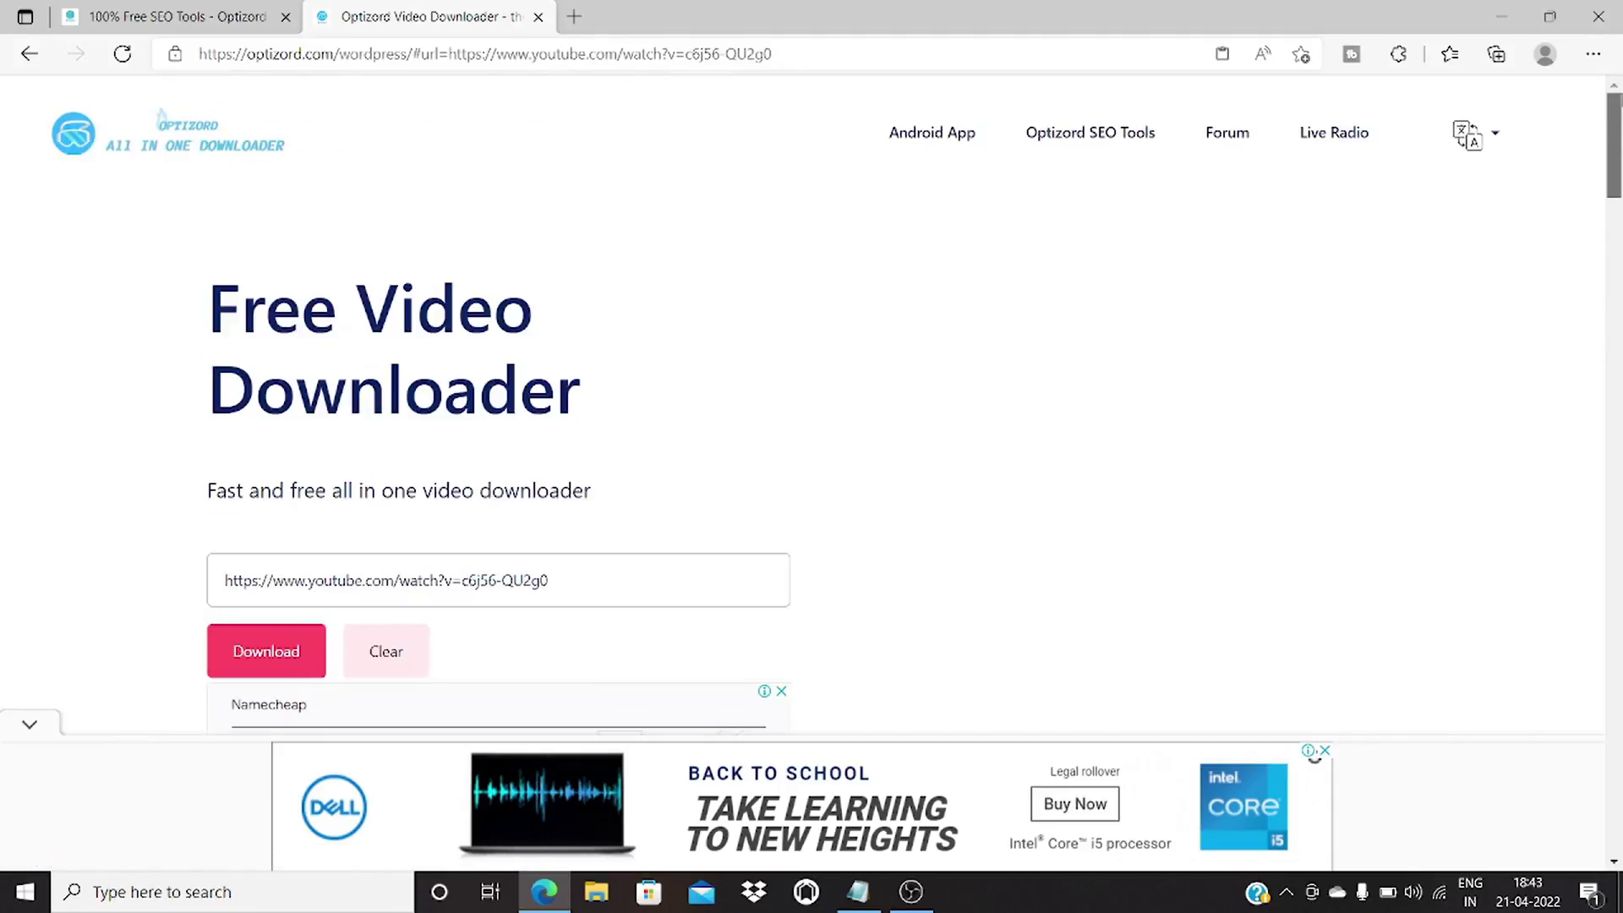
left_click(539, 18)
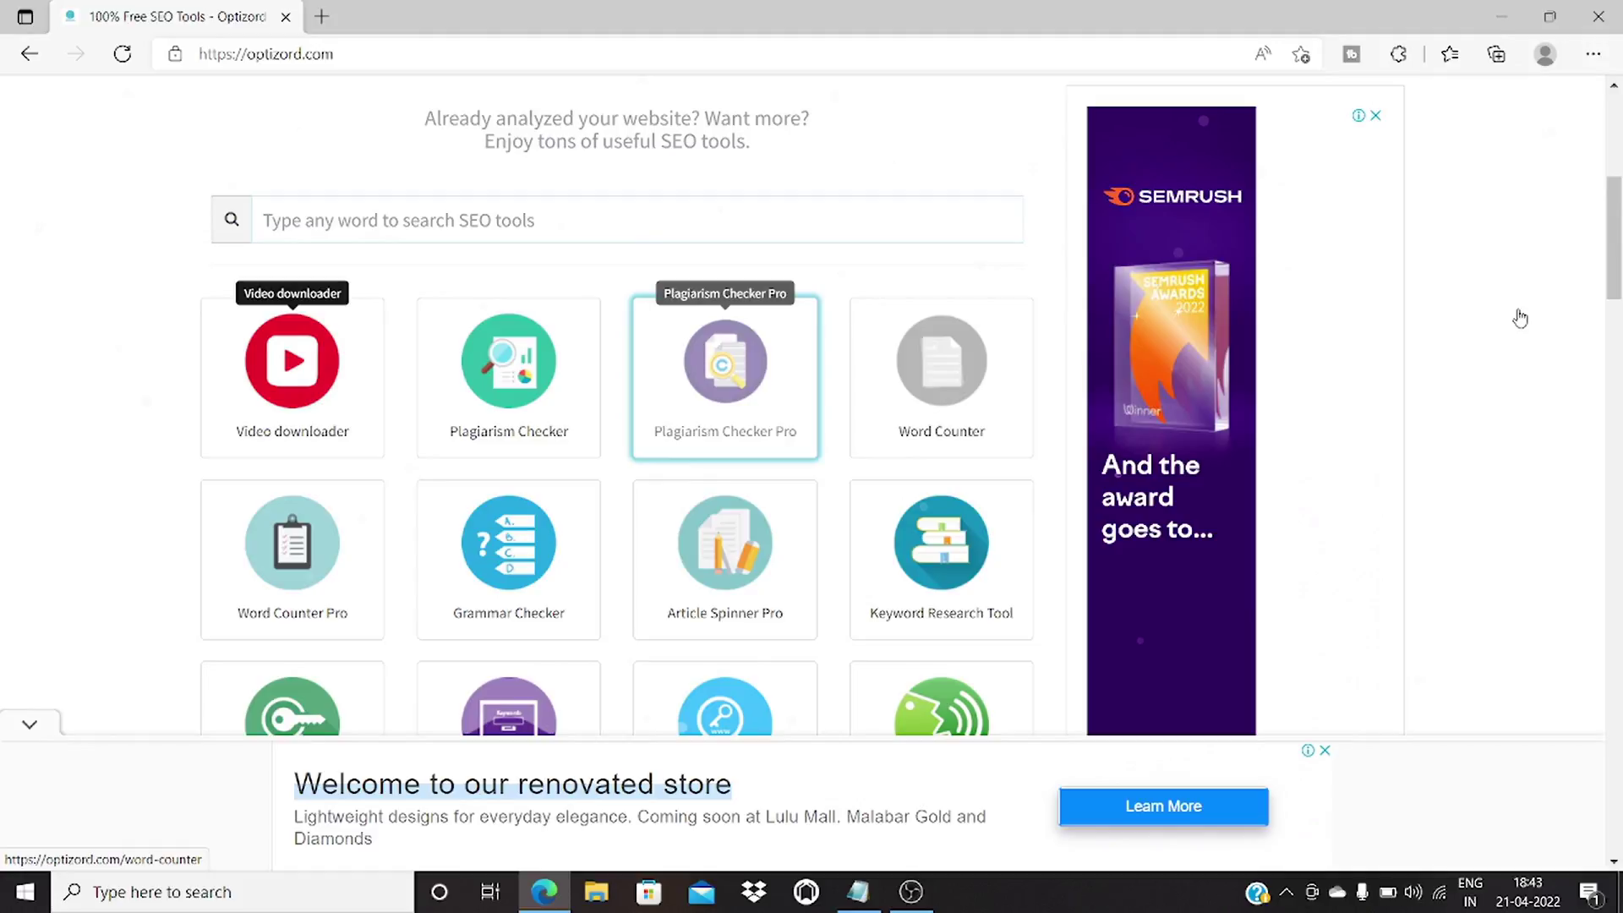
Step: Copy the selected text from the Note samples file into Plagiarism Checker Pro and run the plagiarism check
scroll(777, 311, "down", 2)
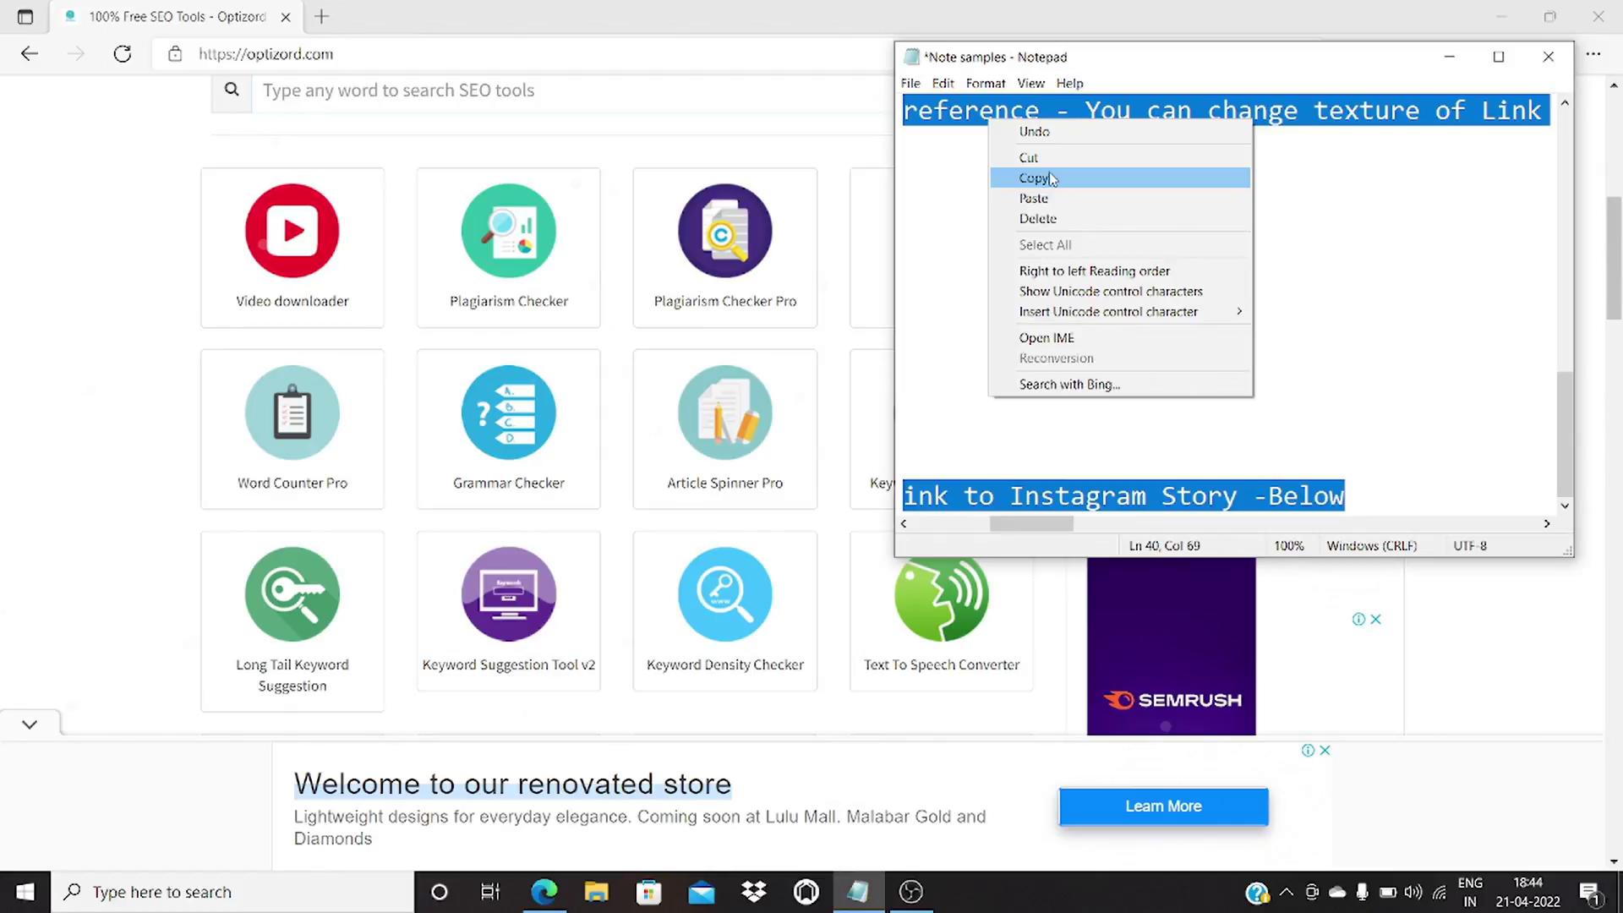
left_click(1051, 179)
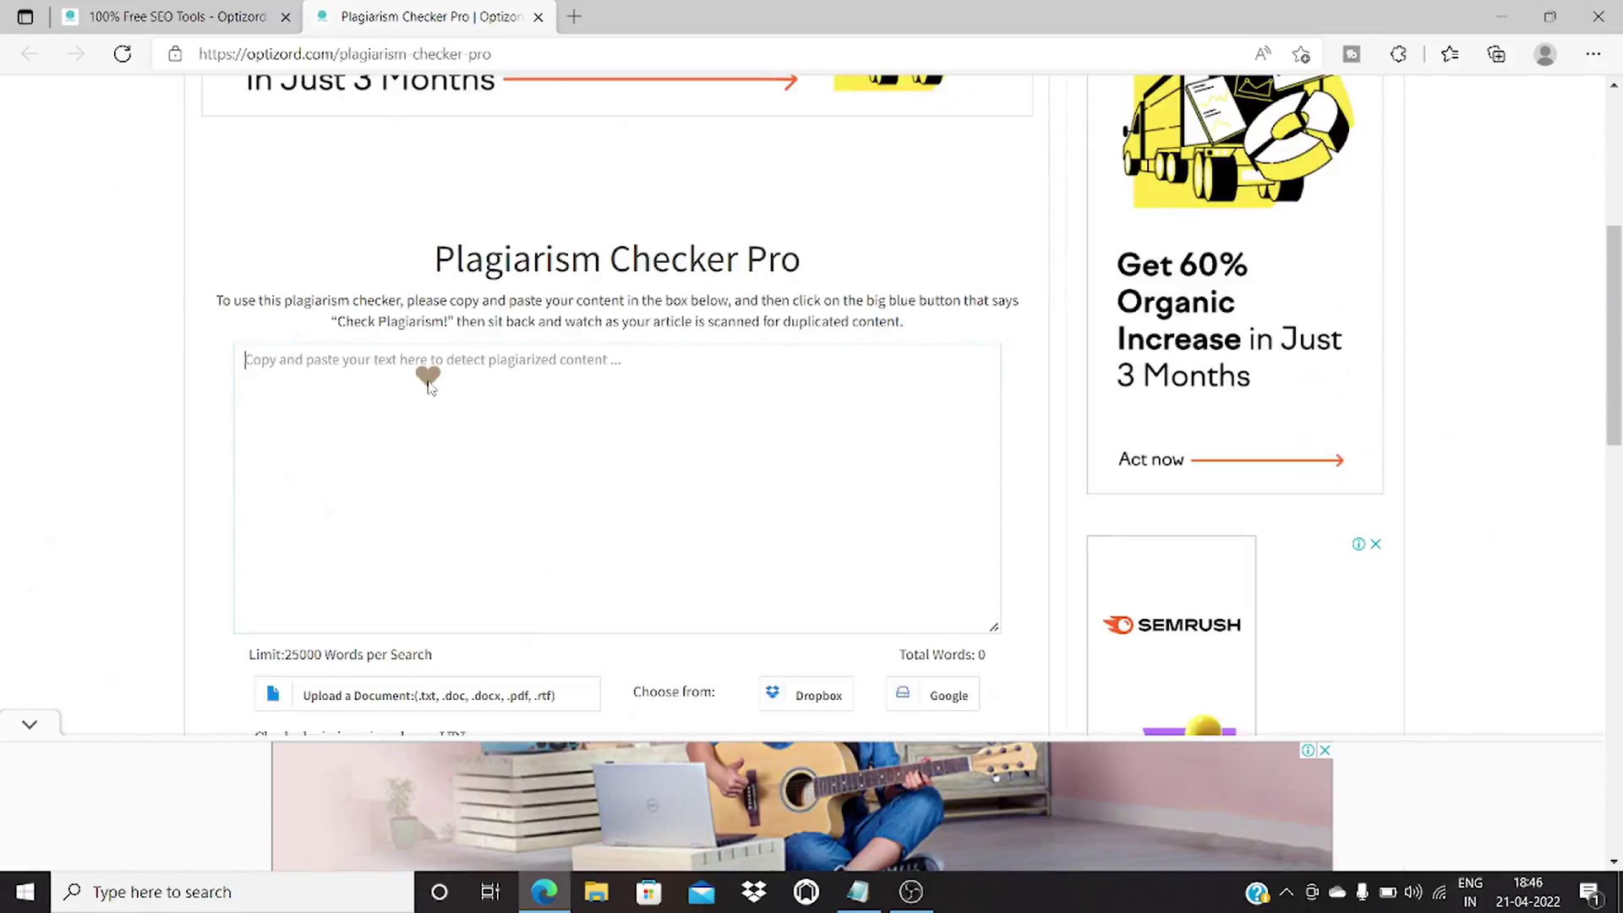
key("ctrl+v")
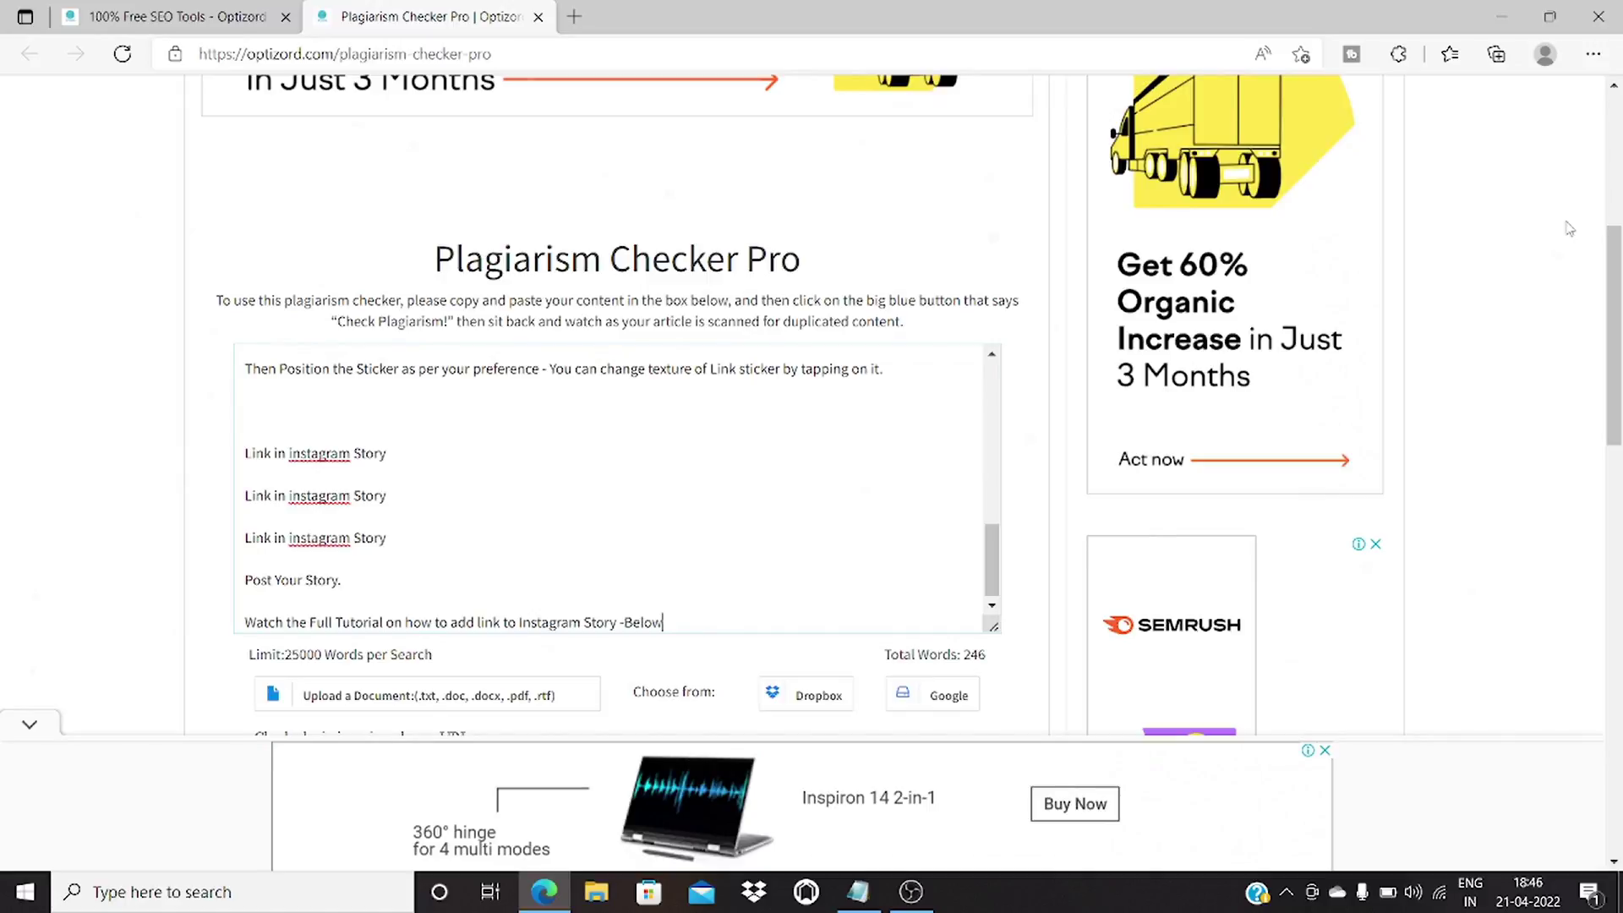
scroll(538, 538, "down", 2)
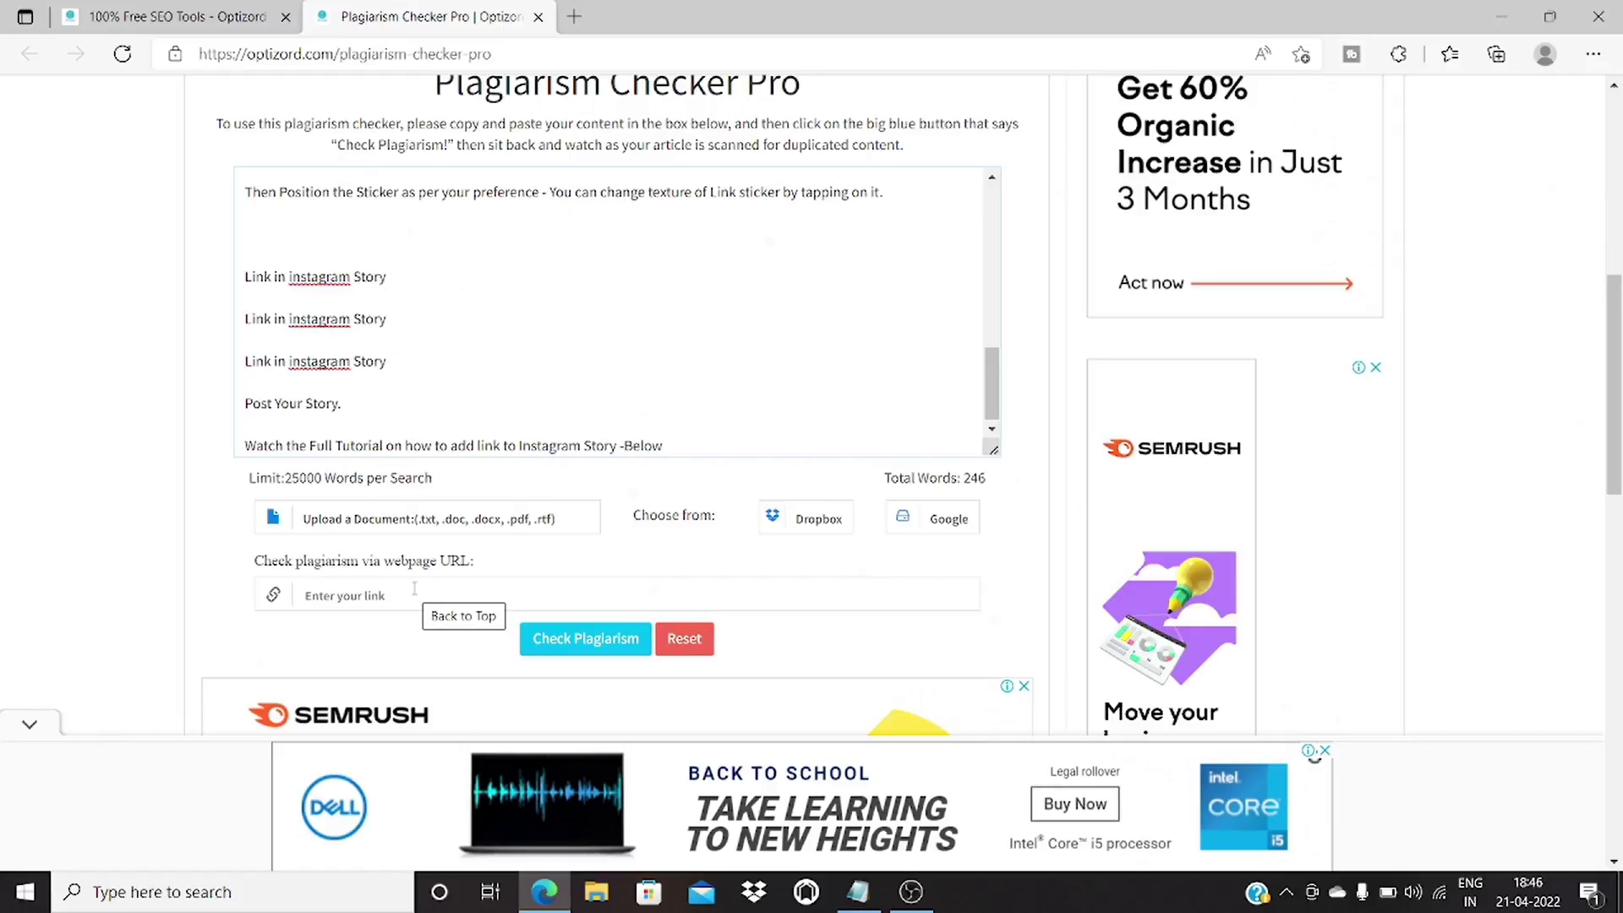
left_click(592, 641)
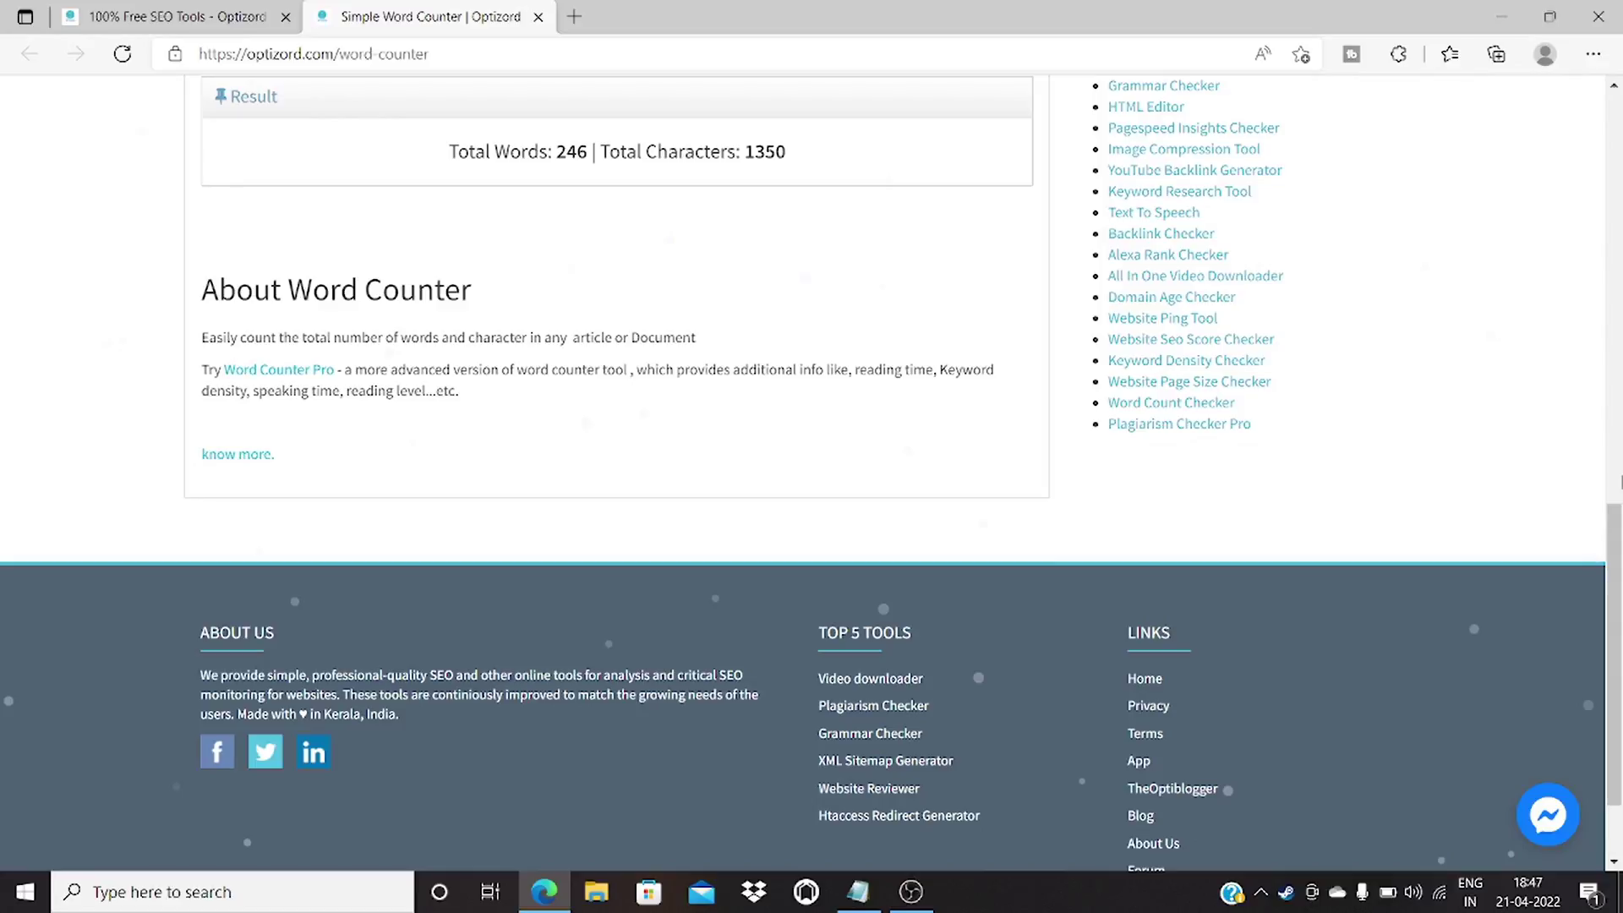
Step: Examine the languages and English variants offered by the Grammar Checker
scroll(1620, 482, "up", 3)
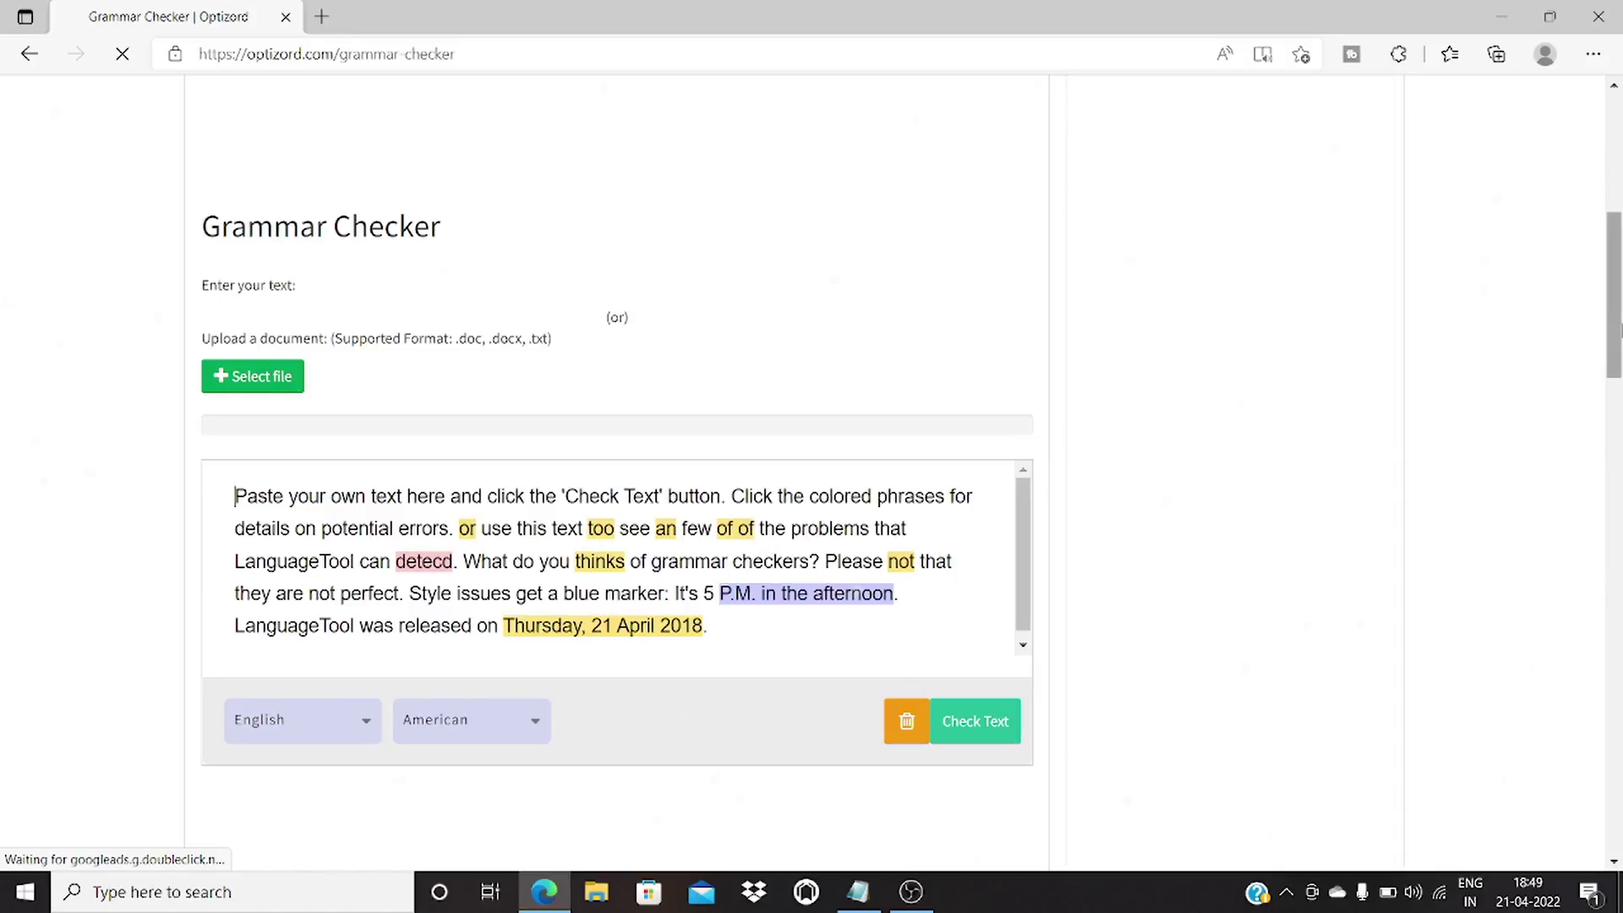
scroll(812, 507, "down", 1)
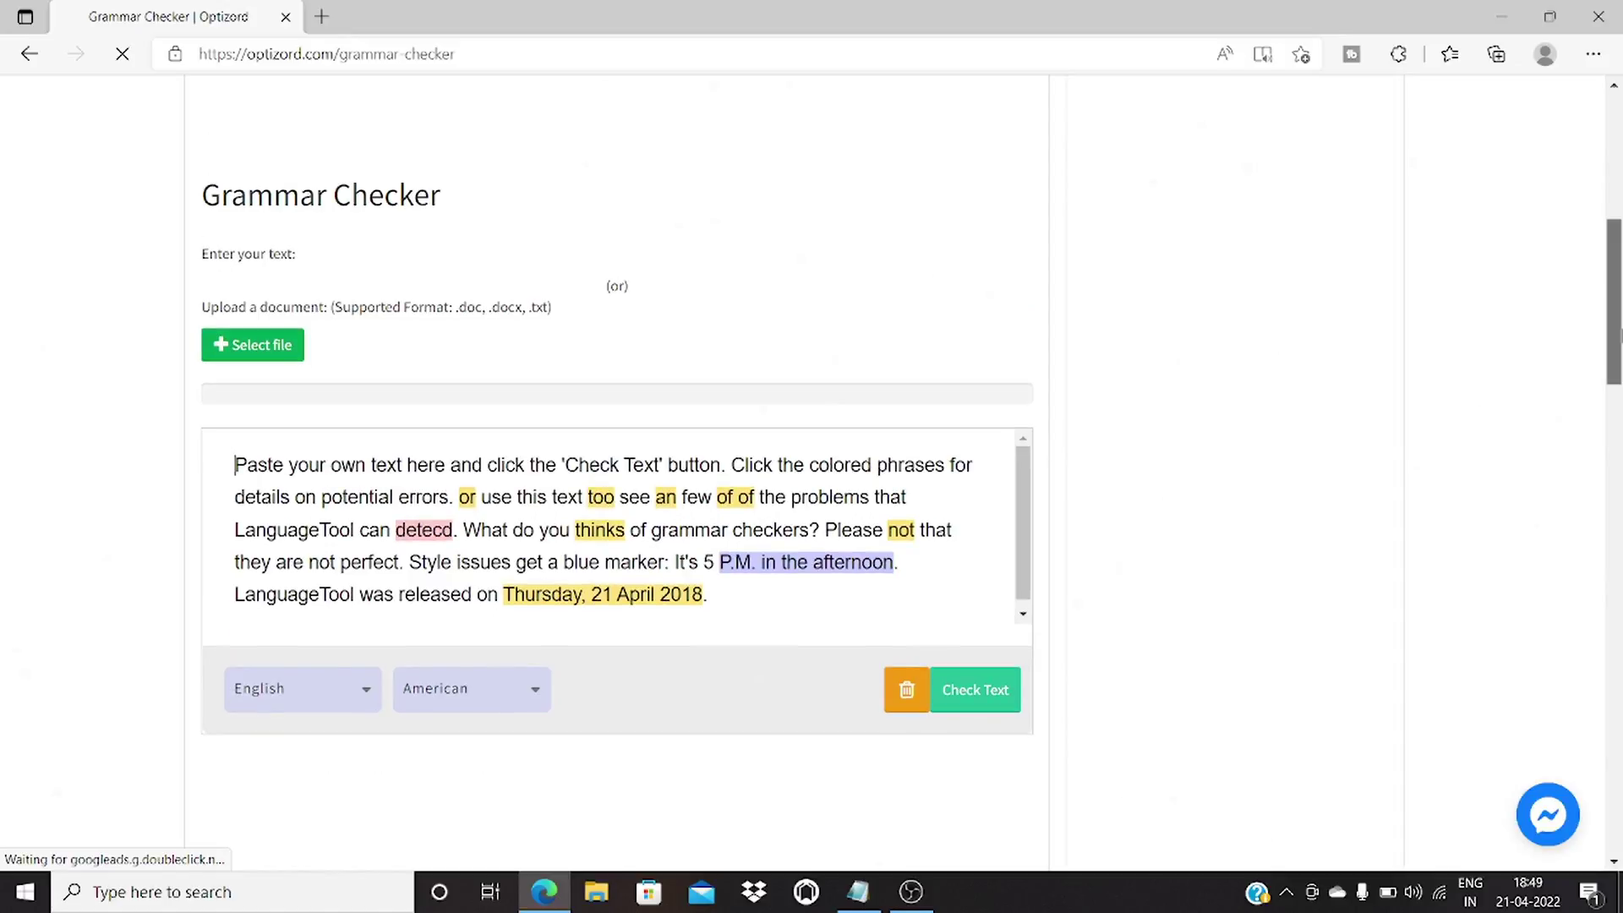
scroll(293, 383, "up", 1)
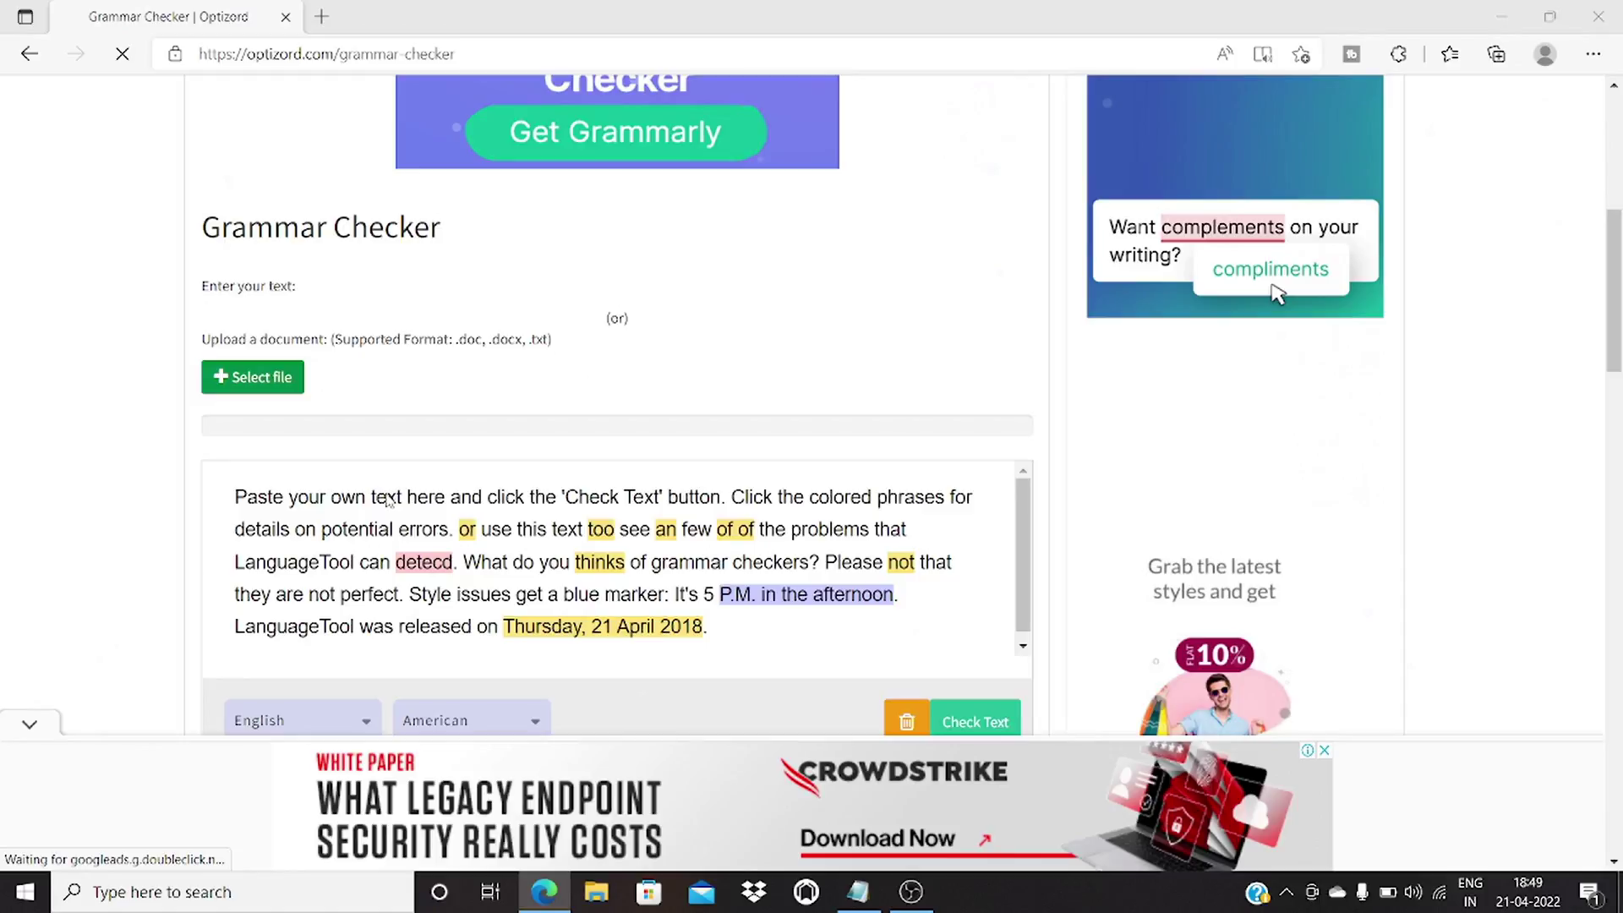
scroll(1619, 306, "down", 2)
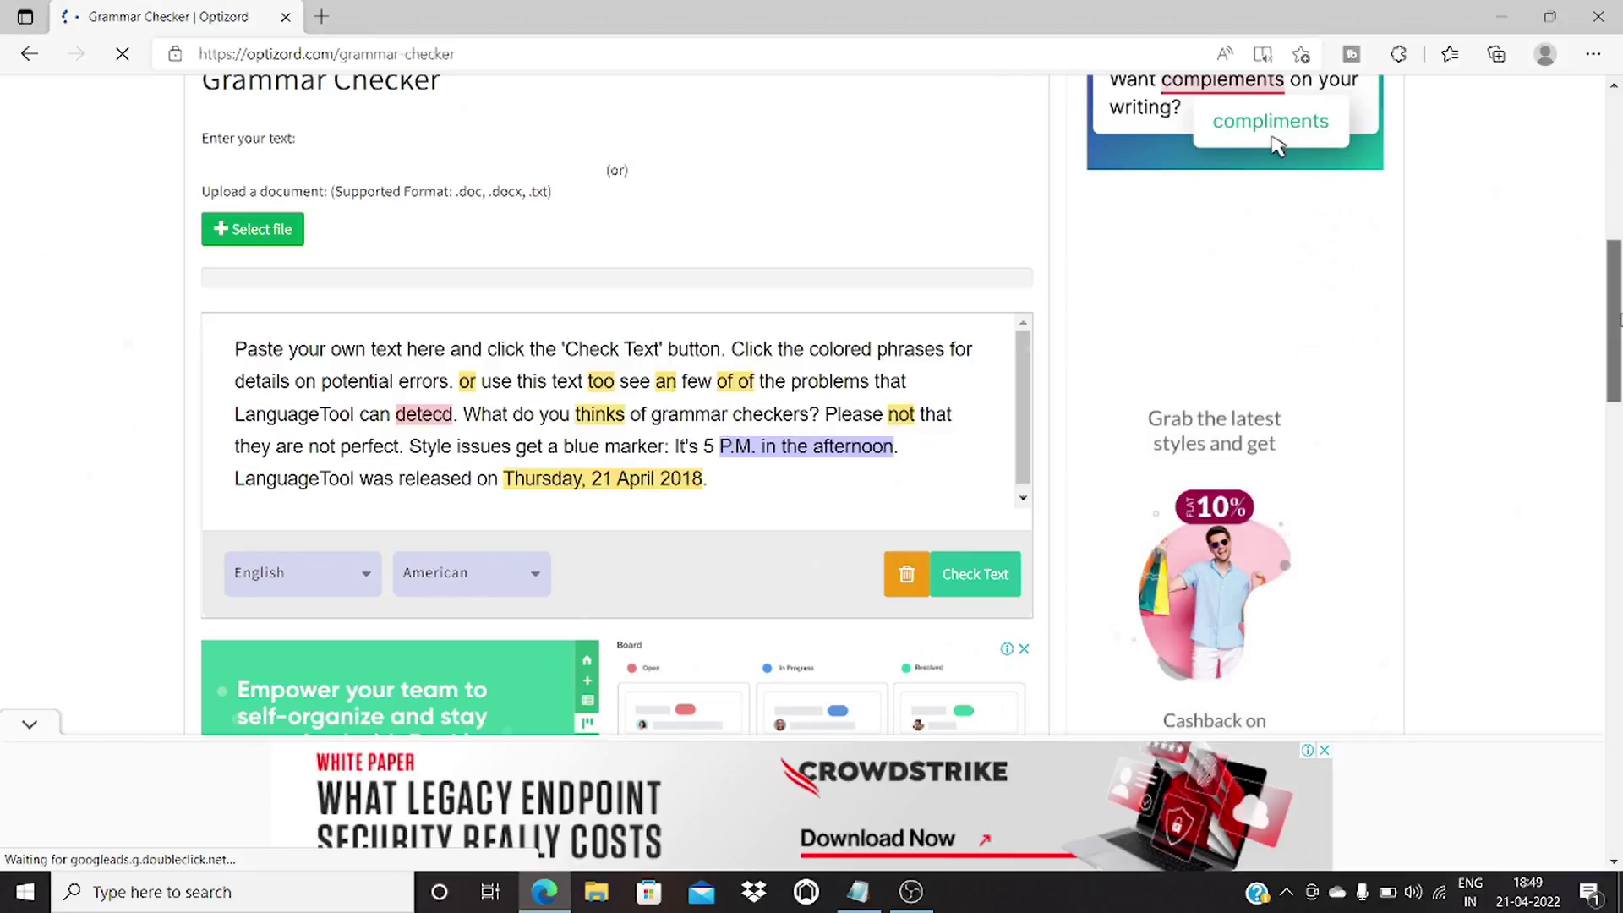
left_click(301, 572)
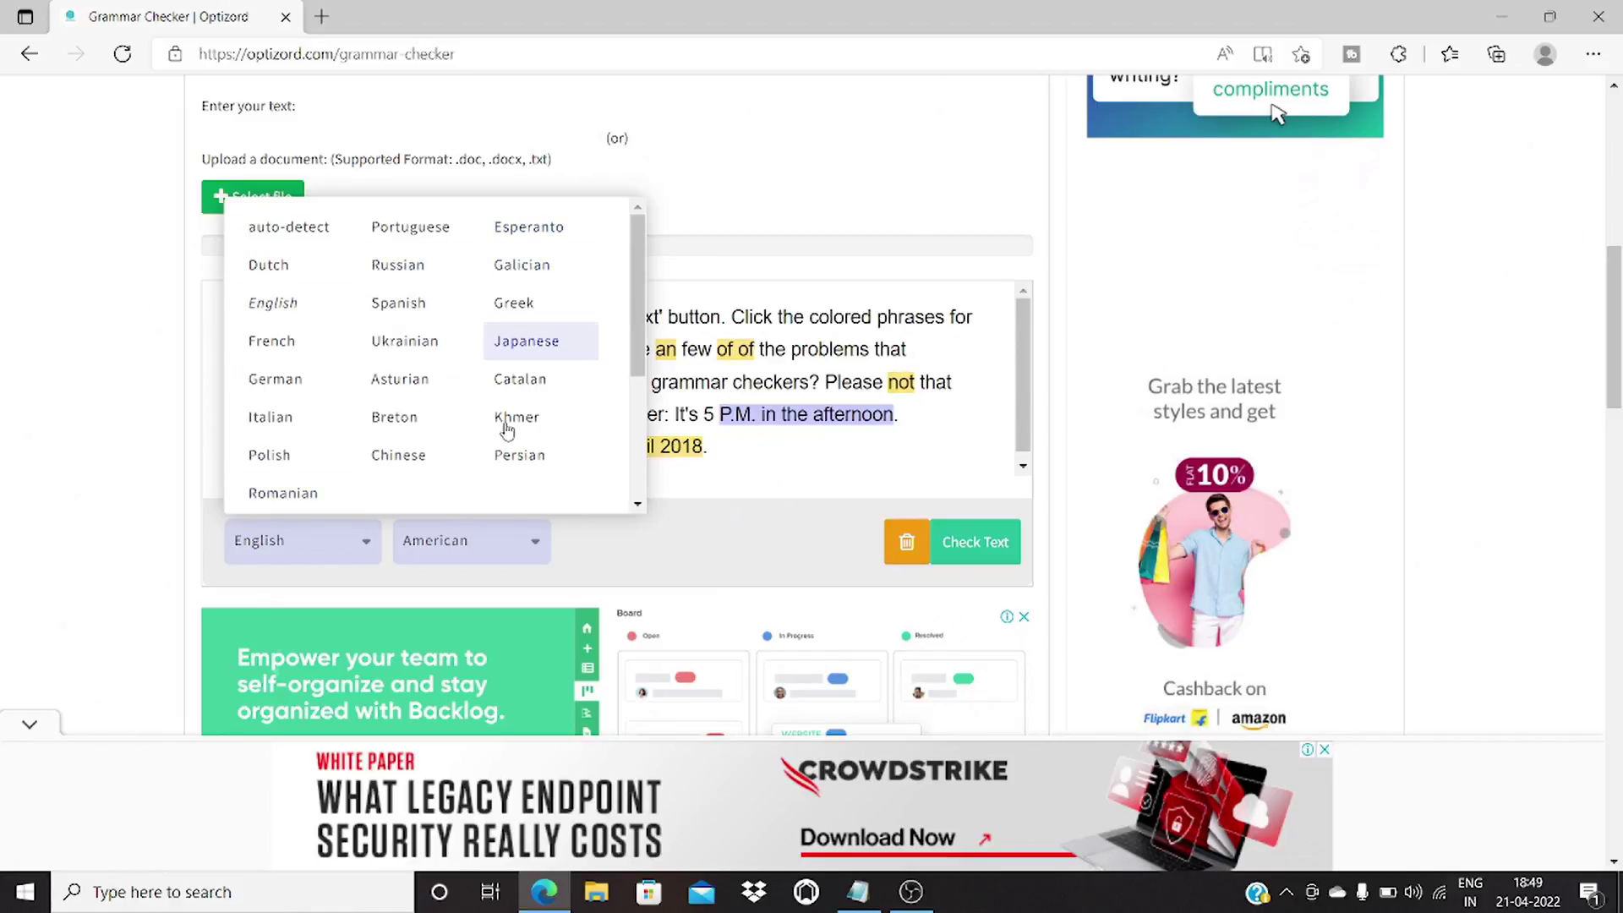
left_click(502, 553)
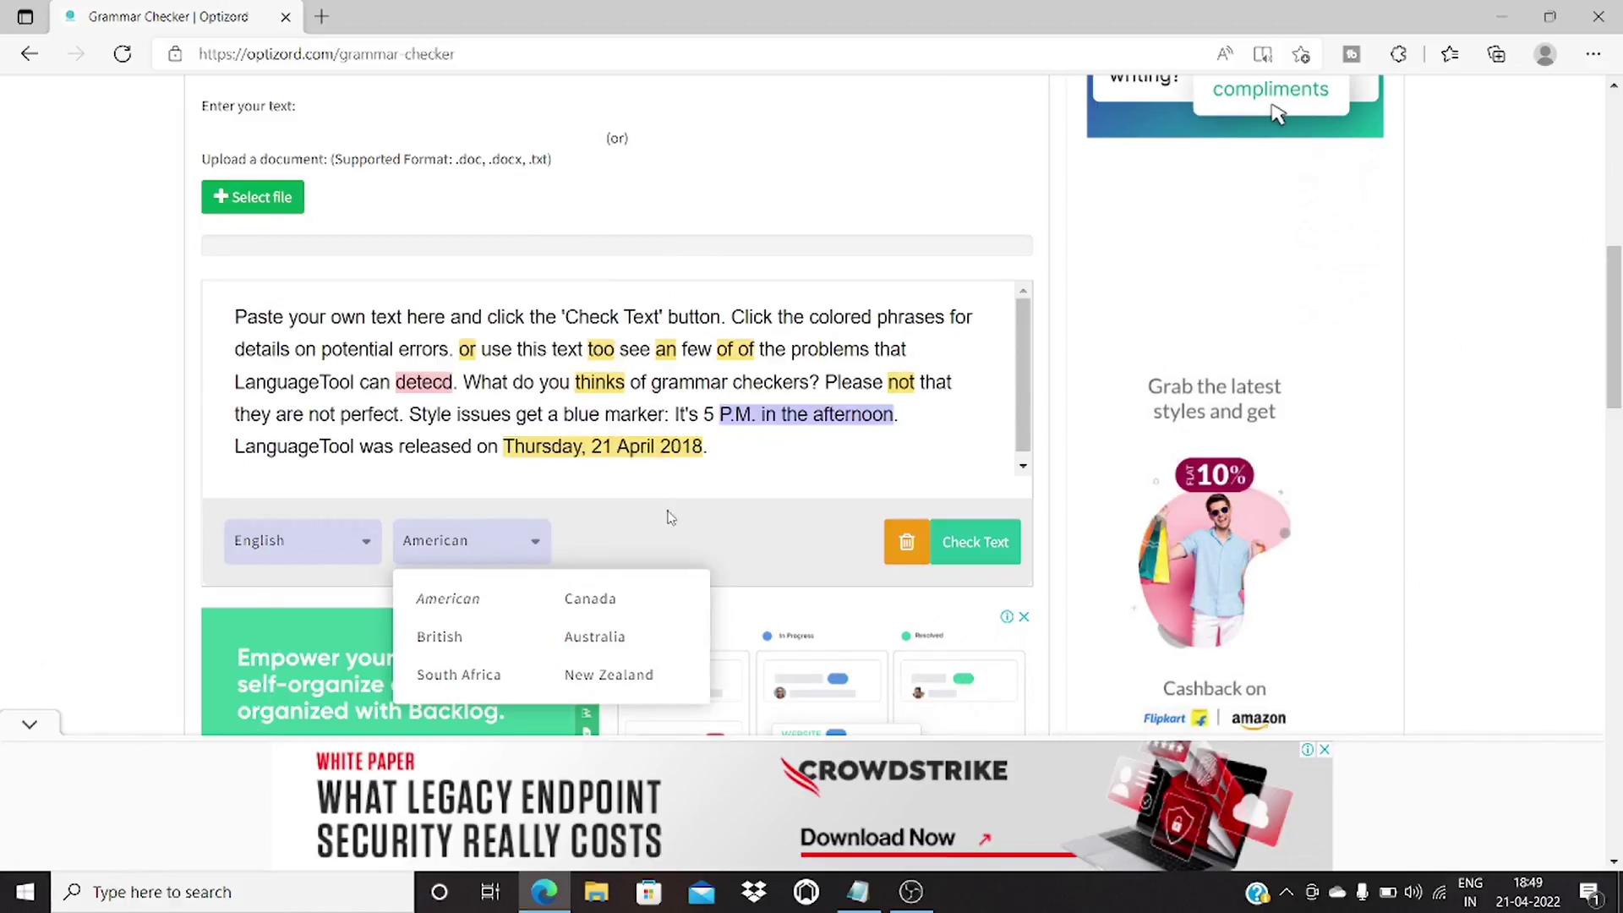
Step: Replace the Grammar Checker's sample text with the copied Instagram Story article
left_click_drag(763, 444, 163, 297)
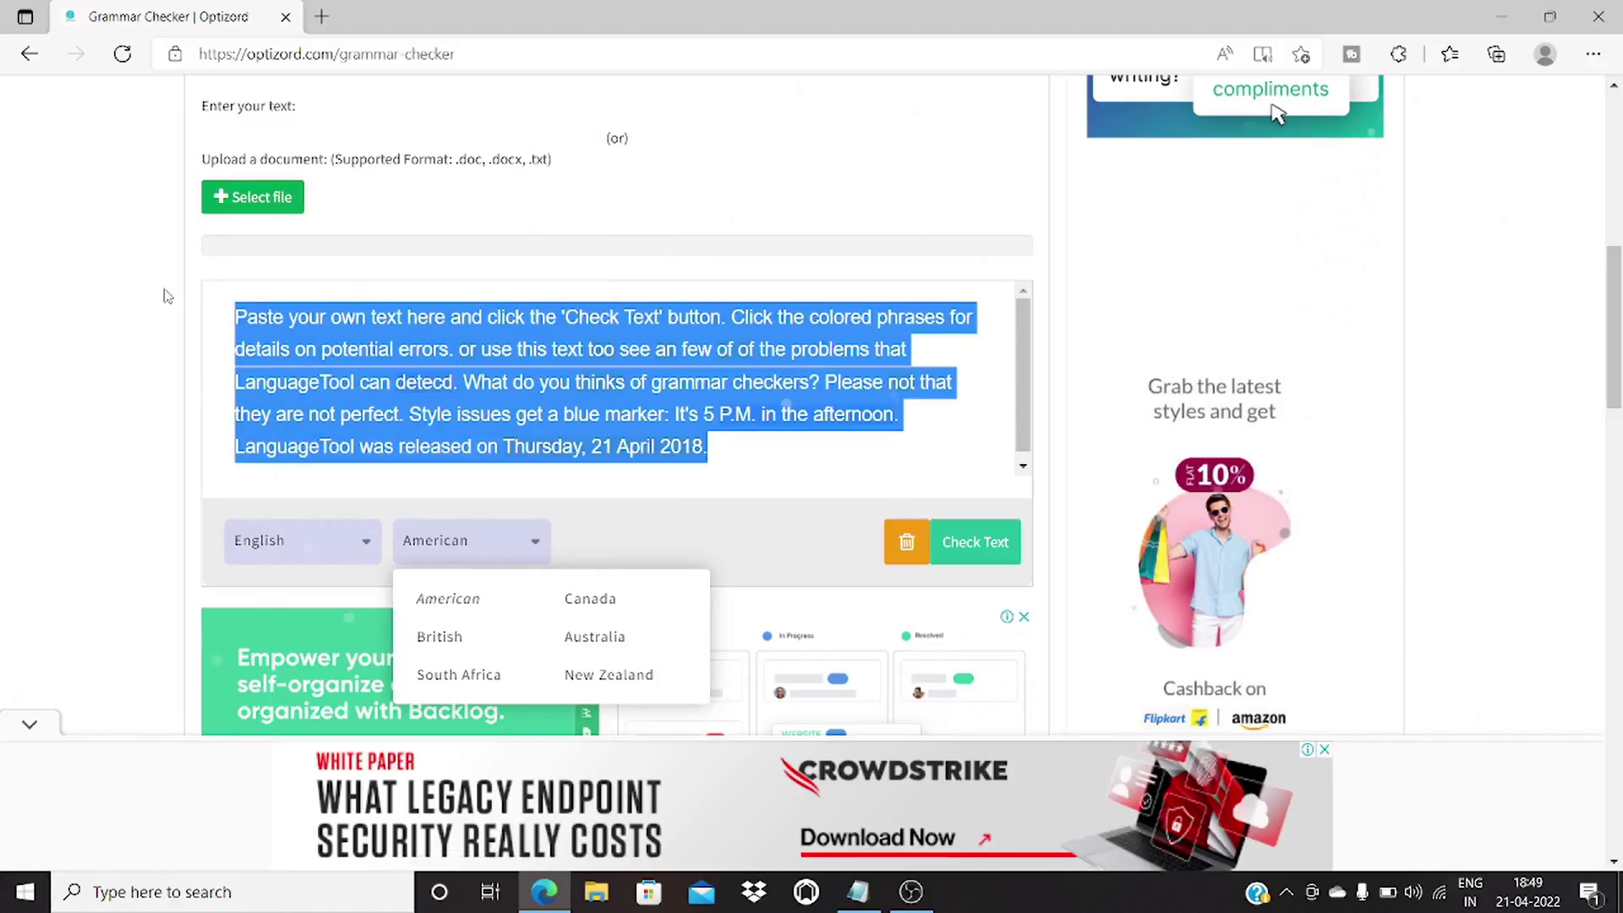
key("ctrl+v")
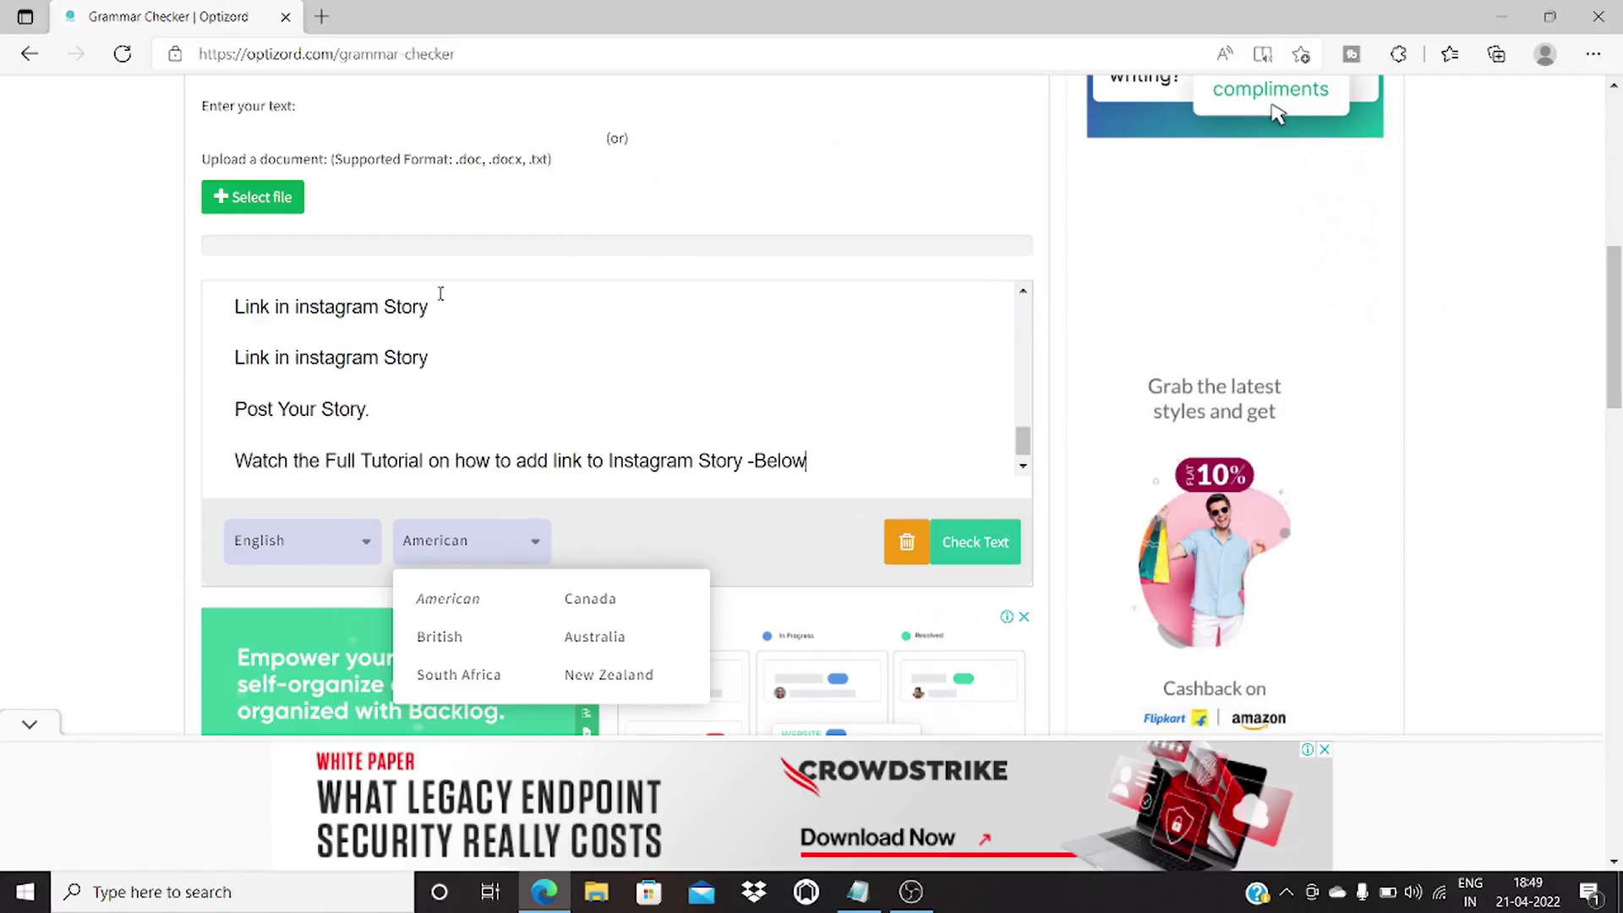
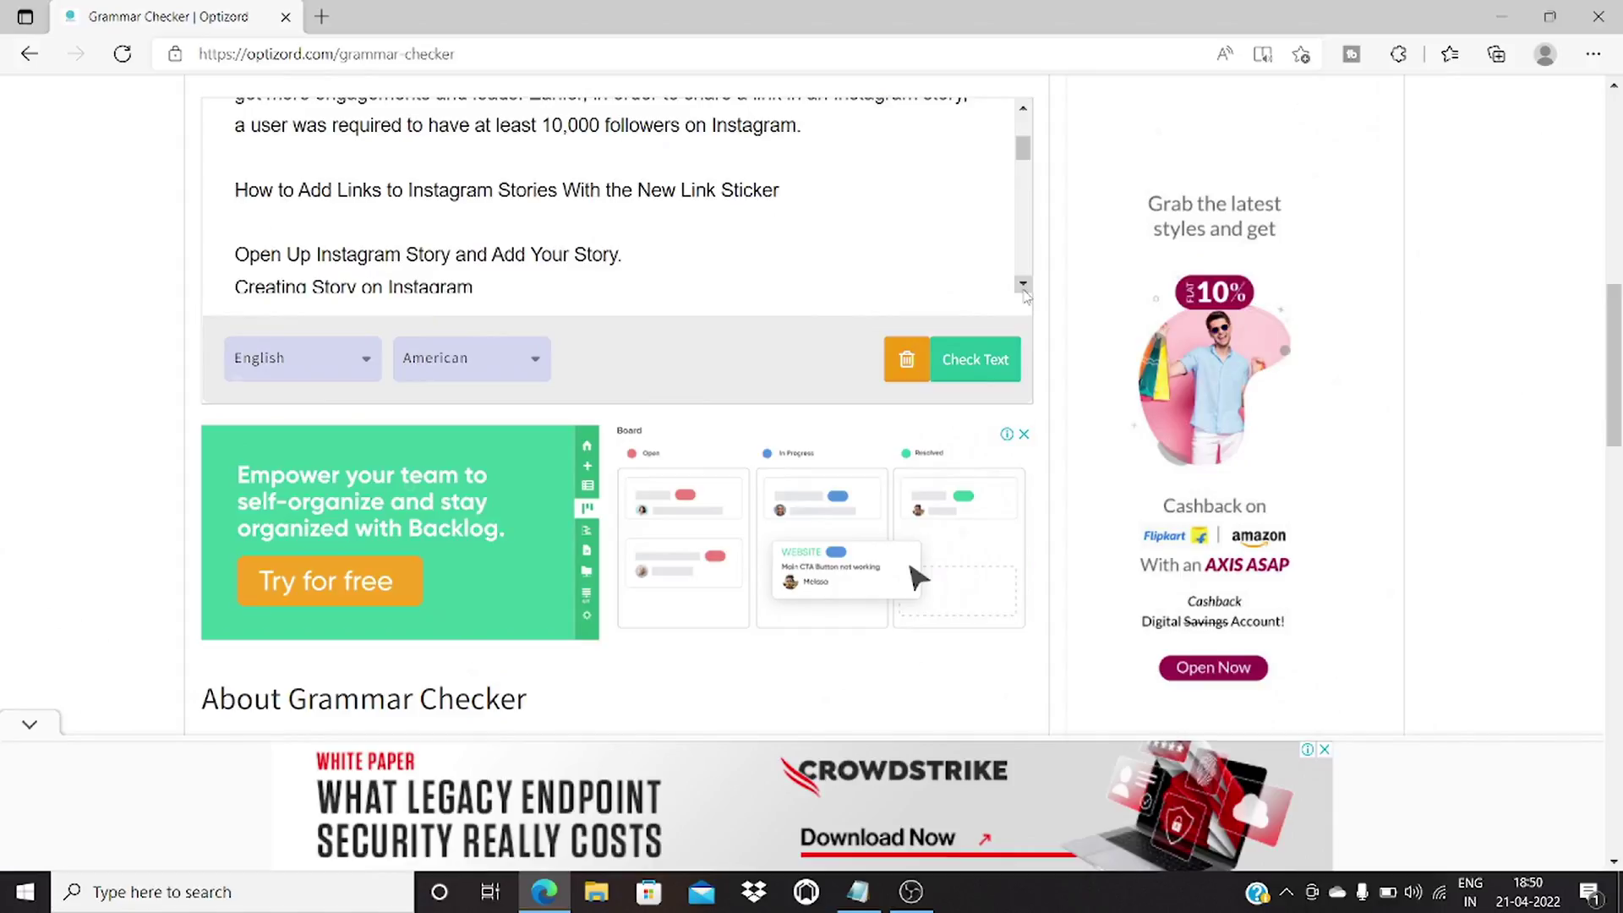
Step: Correct the flagged word "stories" in the sticker tray sentence by accepting the suggestion "the stories"
scroll(1024, 291, "down", 1)
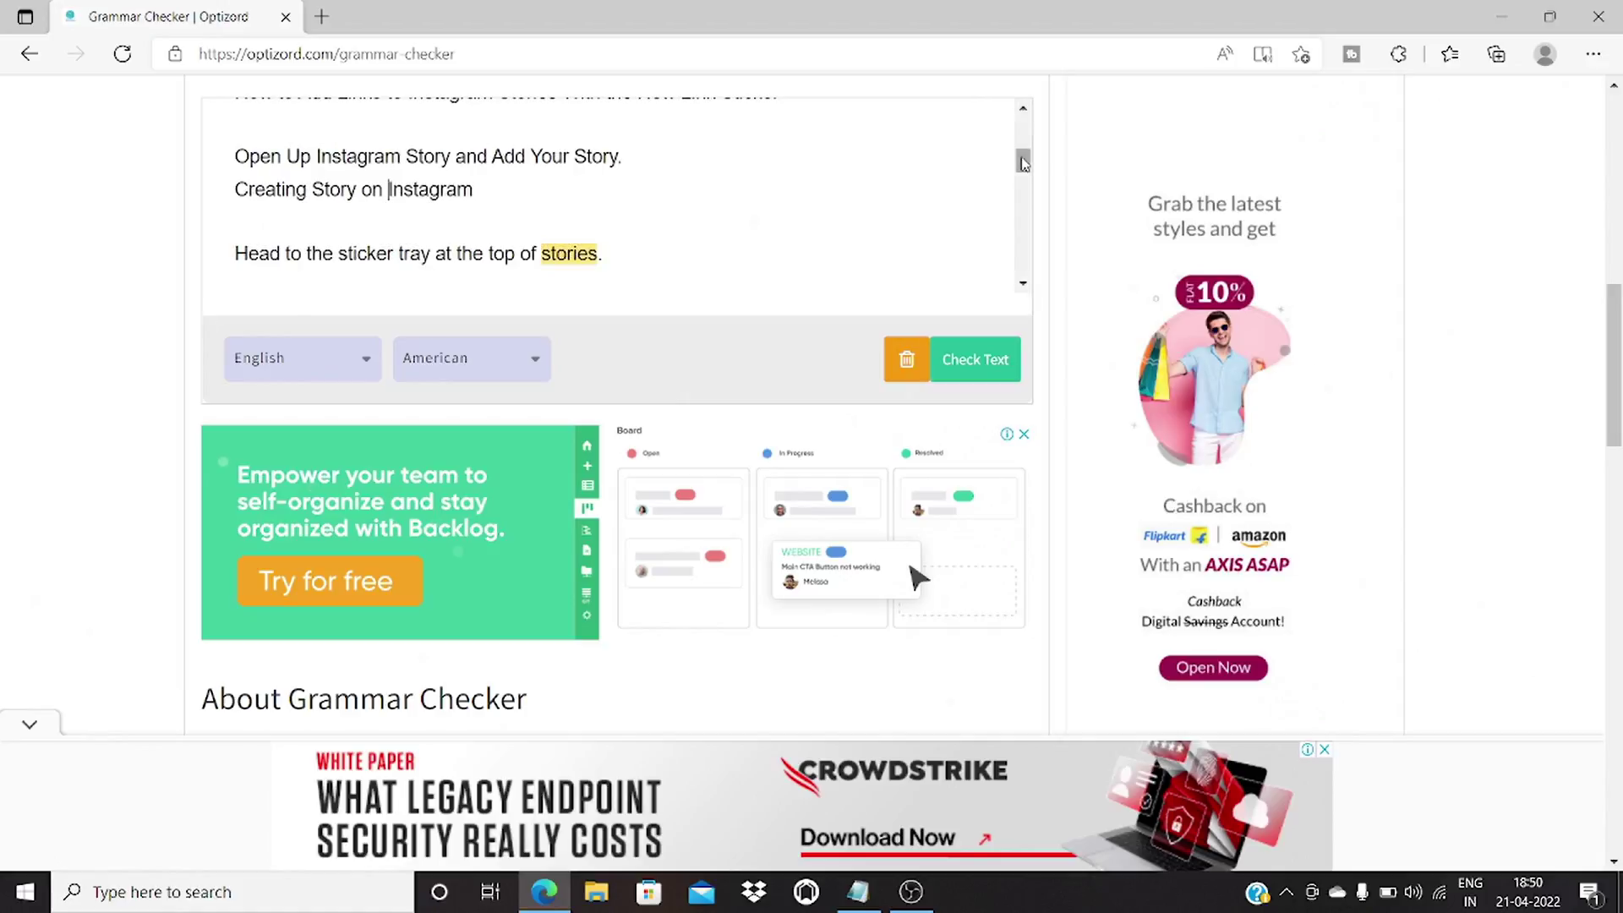
mouse_move(1024, 163)
left_mouse_down()
mouse_move(1024, 139)
mouse_move(1026, 185)
left_mouse_up()
left_click(568, 136)
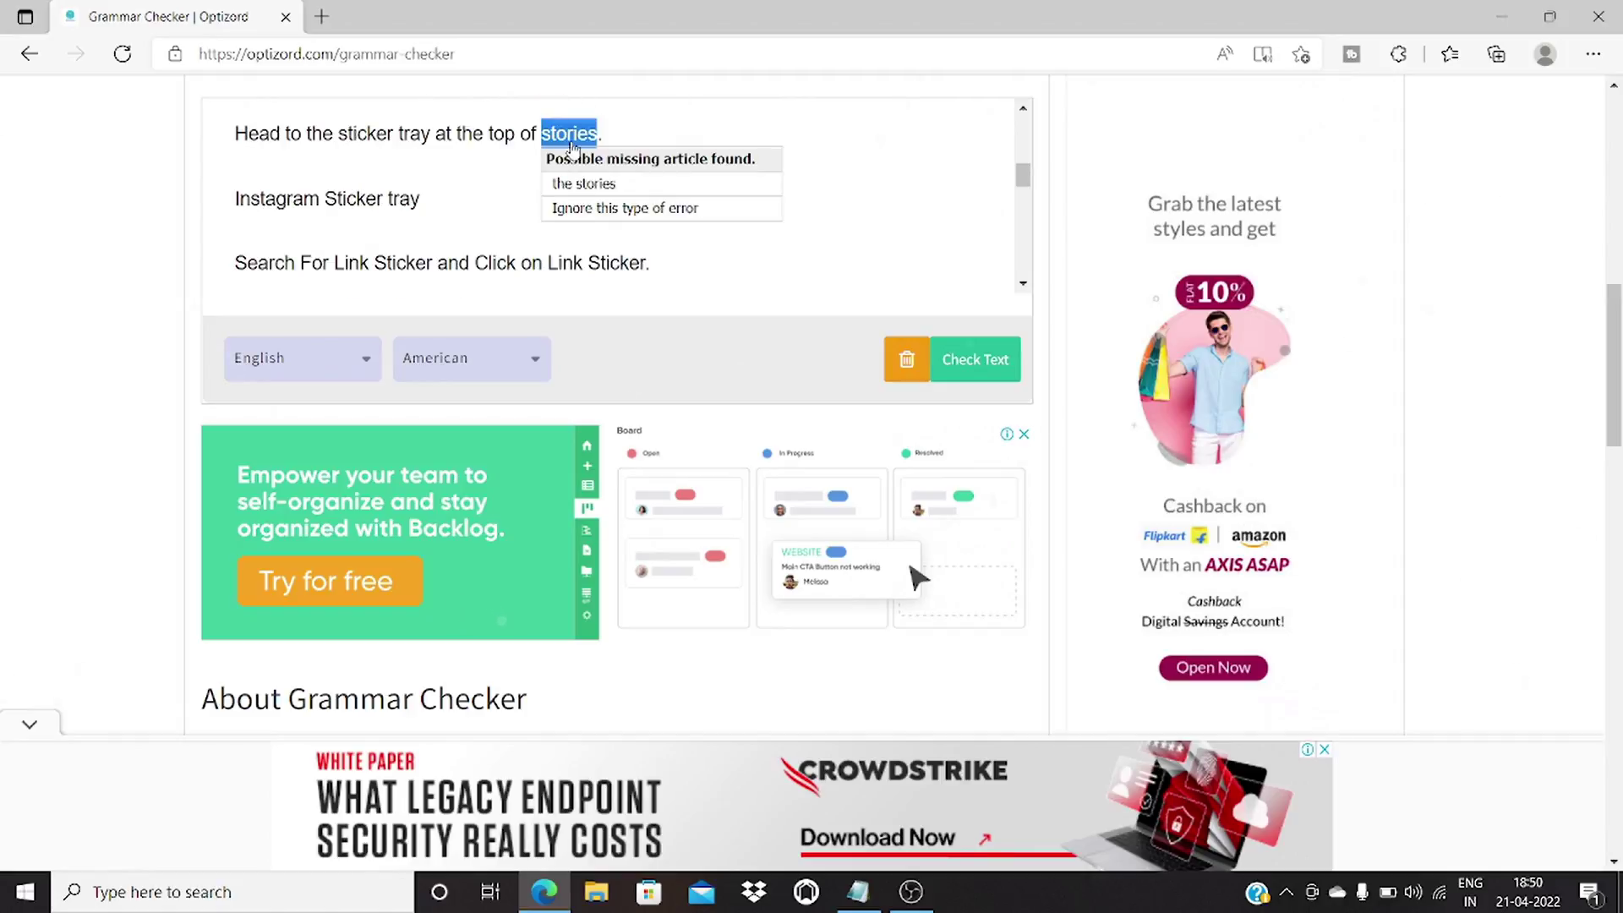
left_click(602, 184)
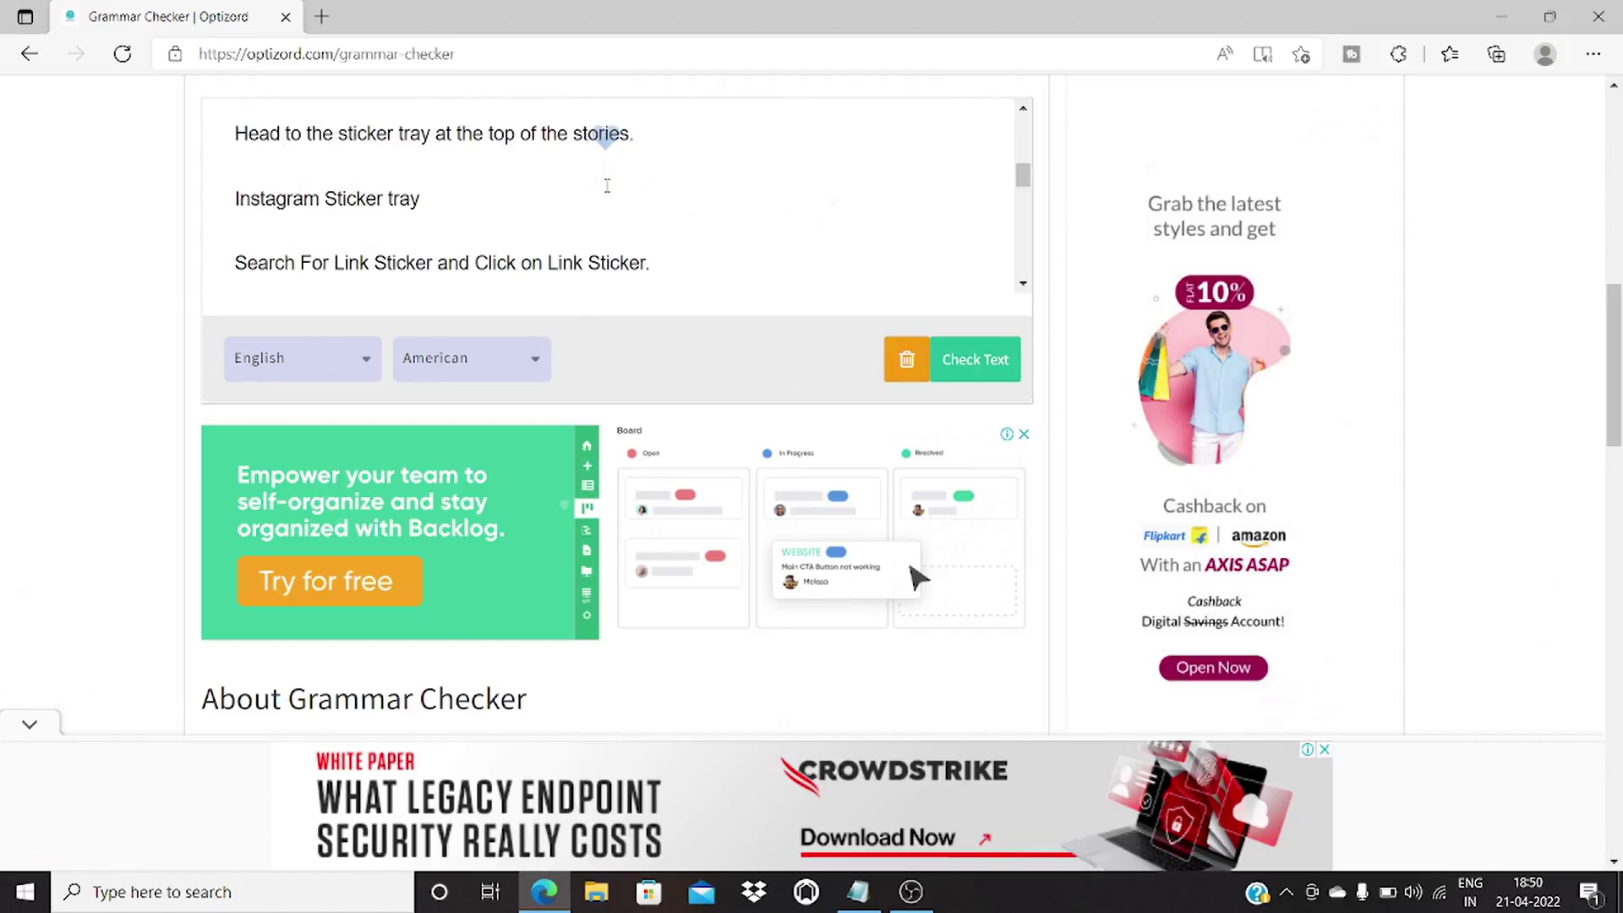
Step: Examine the Grammar Checker's language list and the usage instructions further down the page
left_click(343, 362)
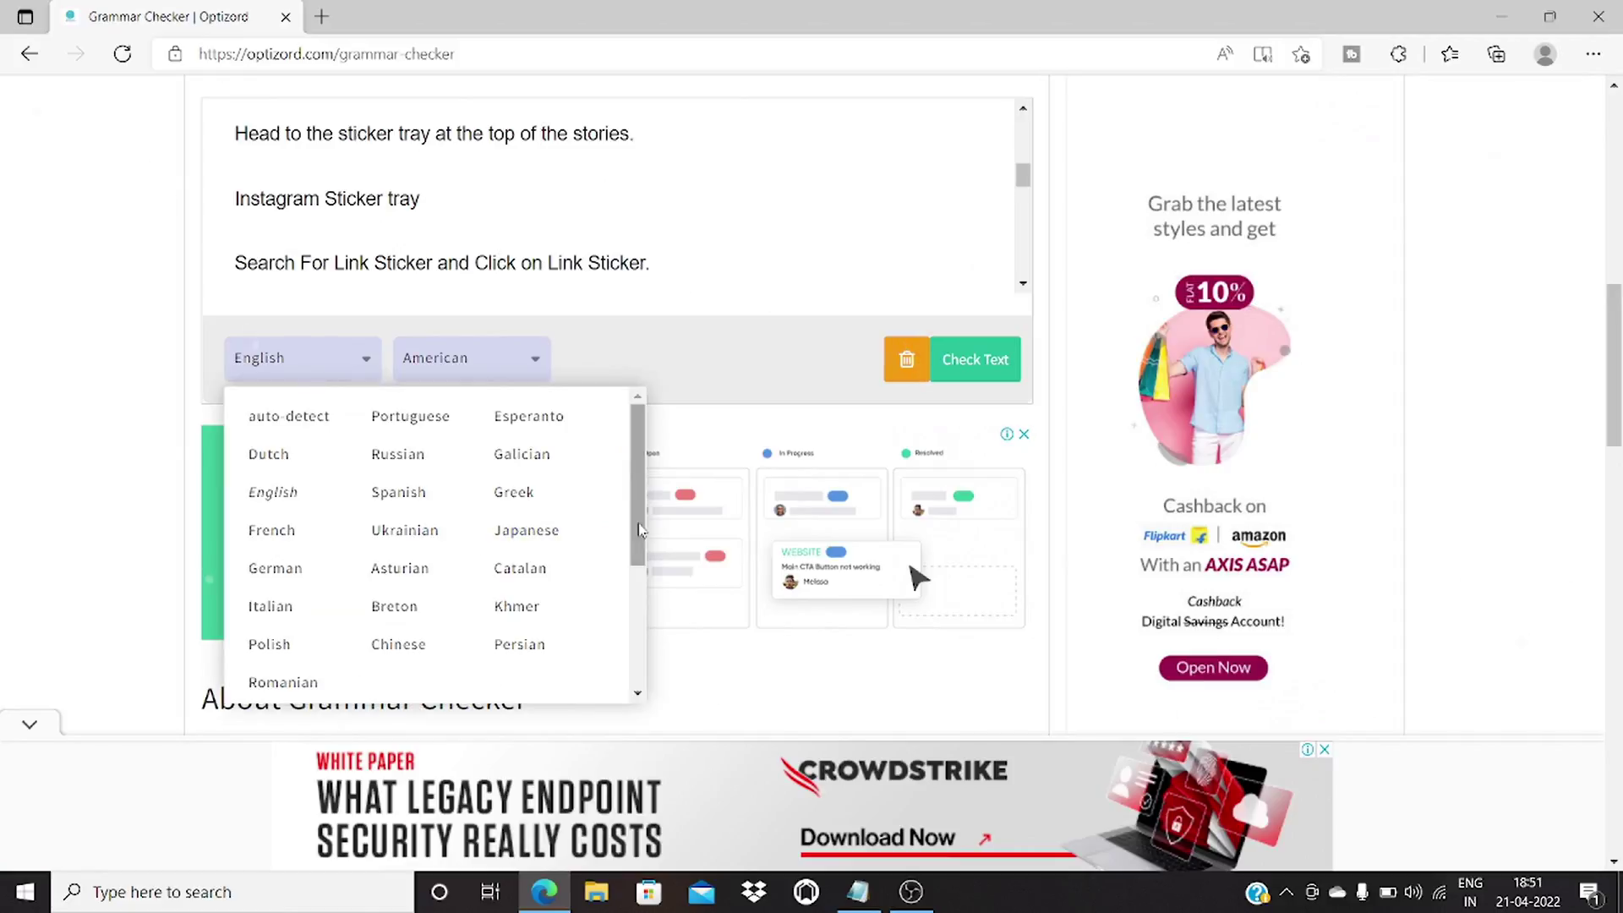
mouse_move(636, 545)
left_mouse_down()
mouse_move(650, 663)
mouse_move(645, 536)
left_mouse_up()
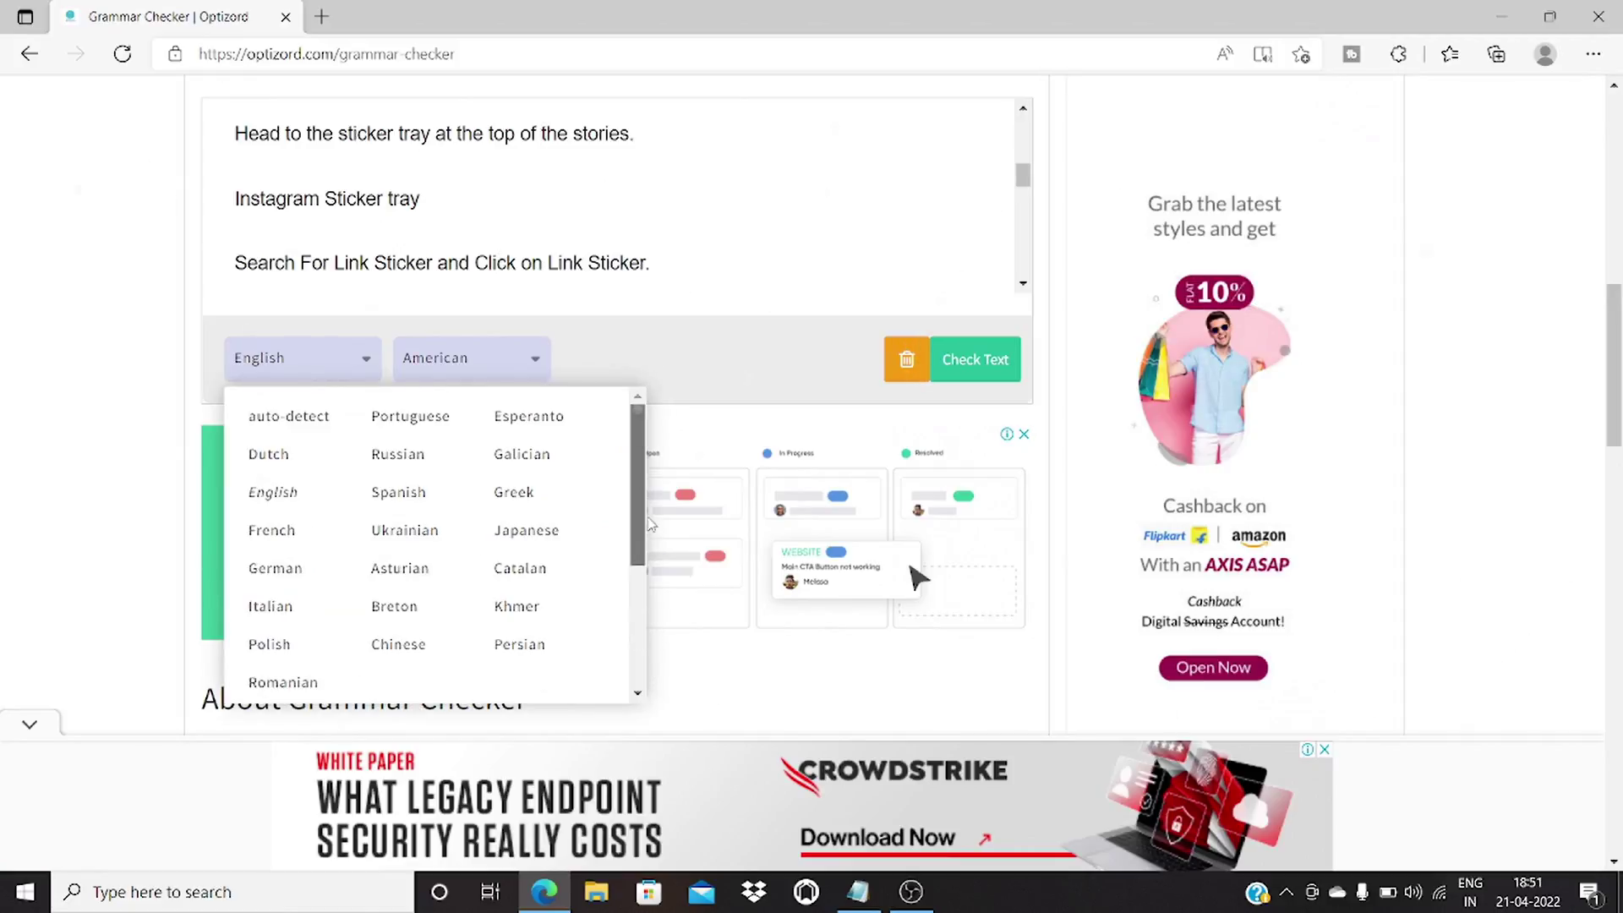
scroll(617, 406, "down", 3)
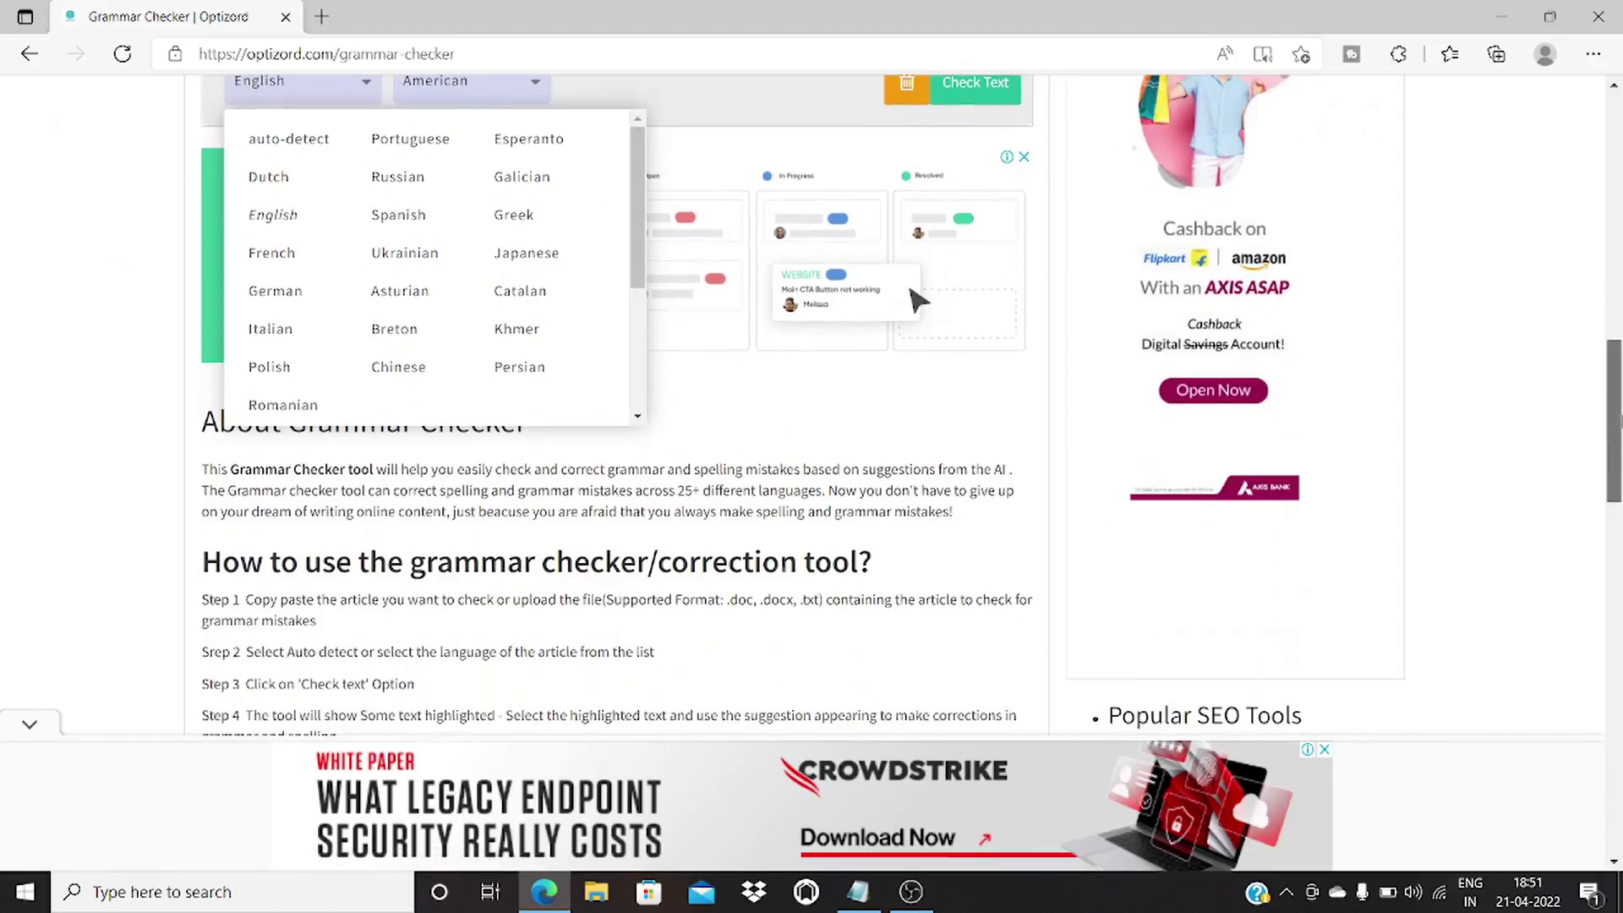
scroll(913, 297, "up", 10)
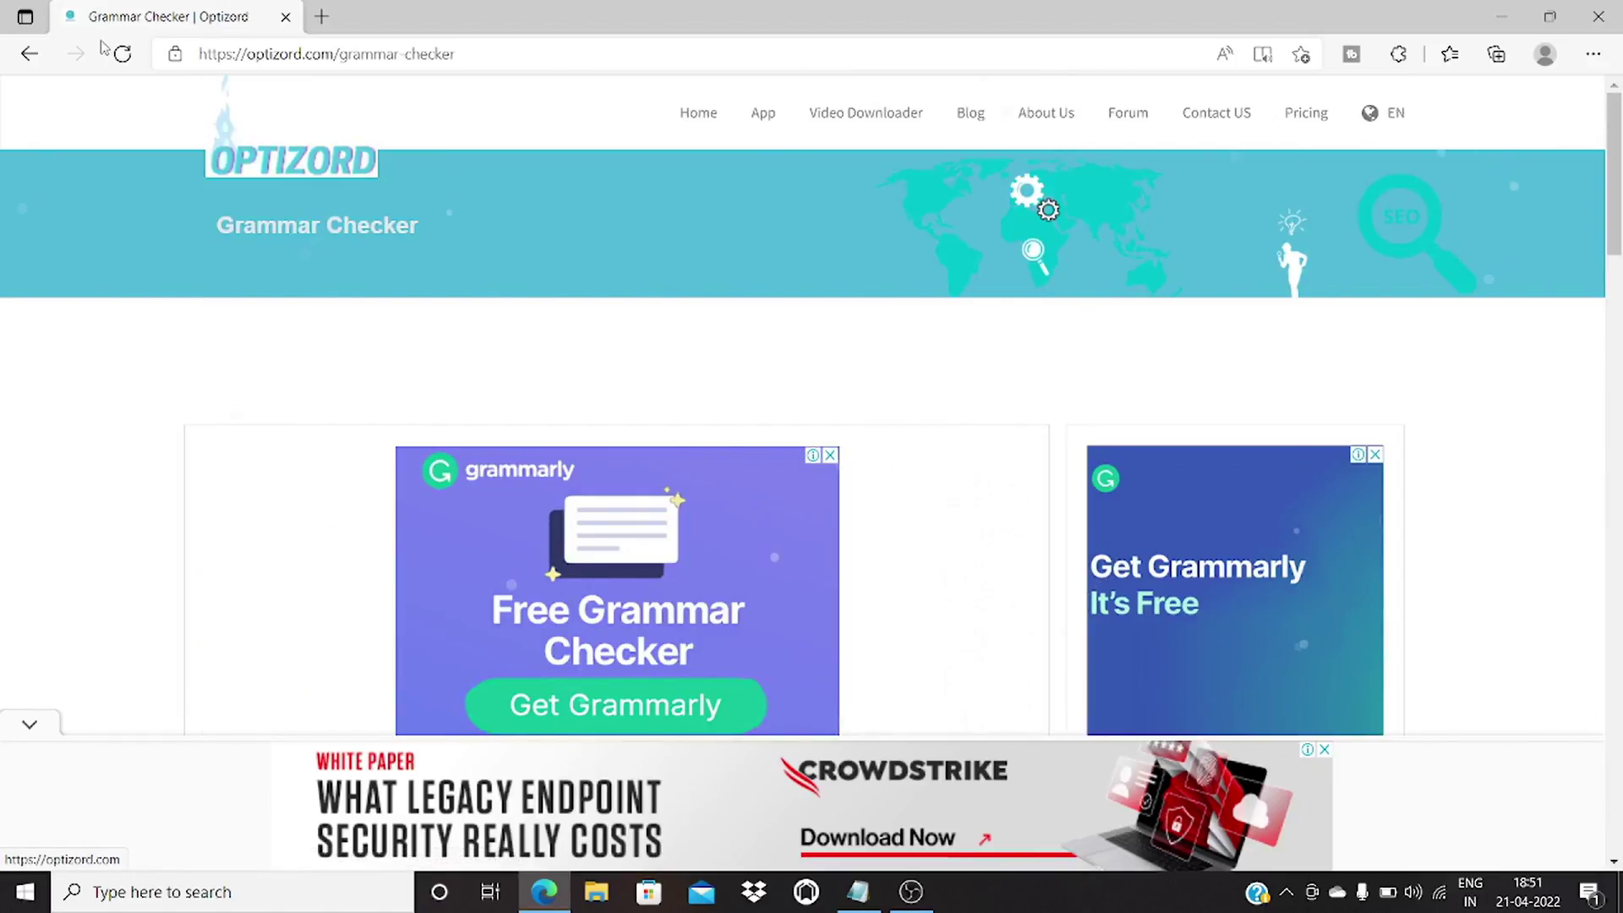
Step: Open Article Spinner Pro from the Optizord home page and paste the copied Instagram Story article into it
left_click(28, 55)
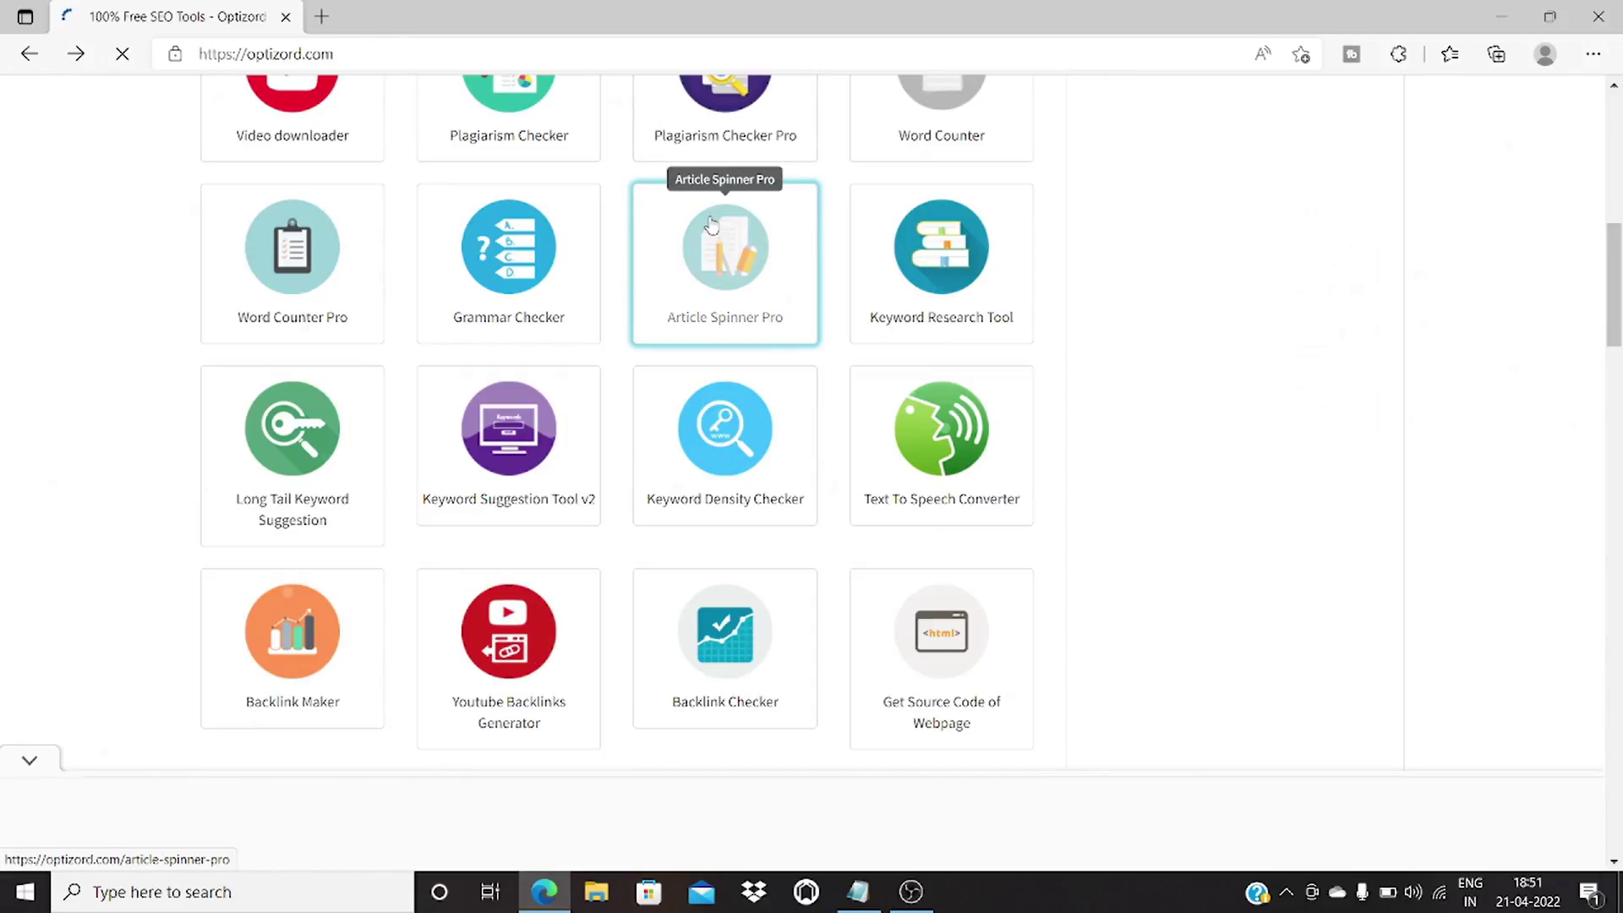
left_click(710, 224)
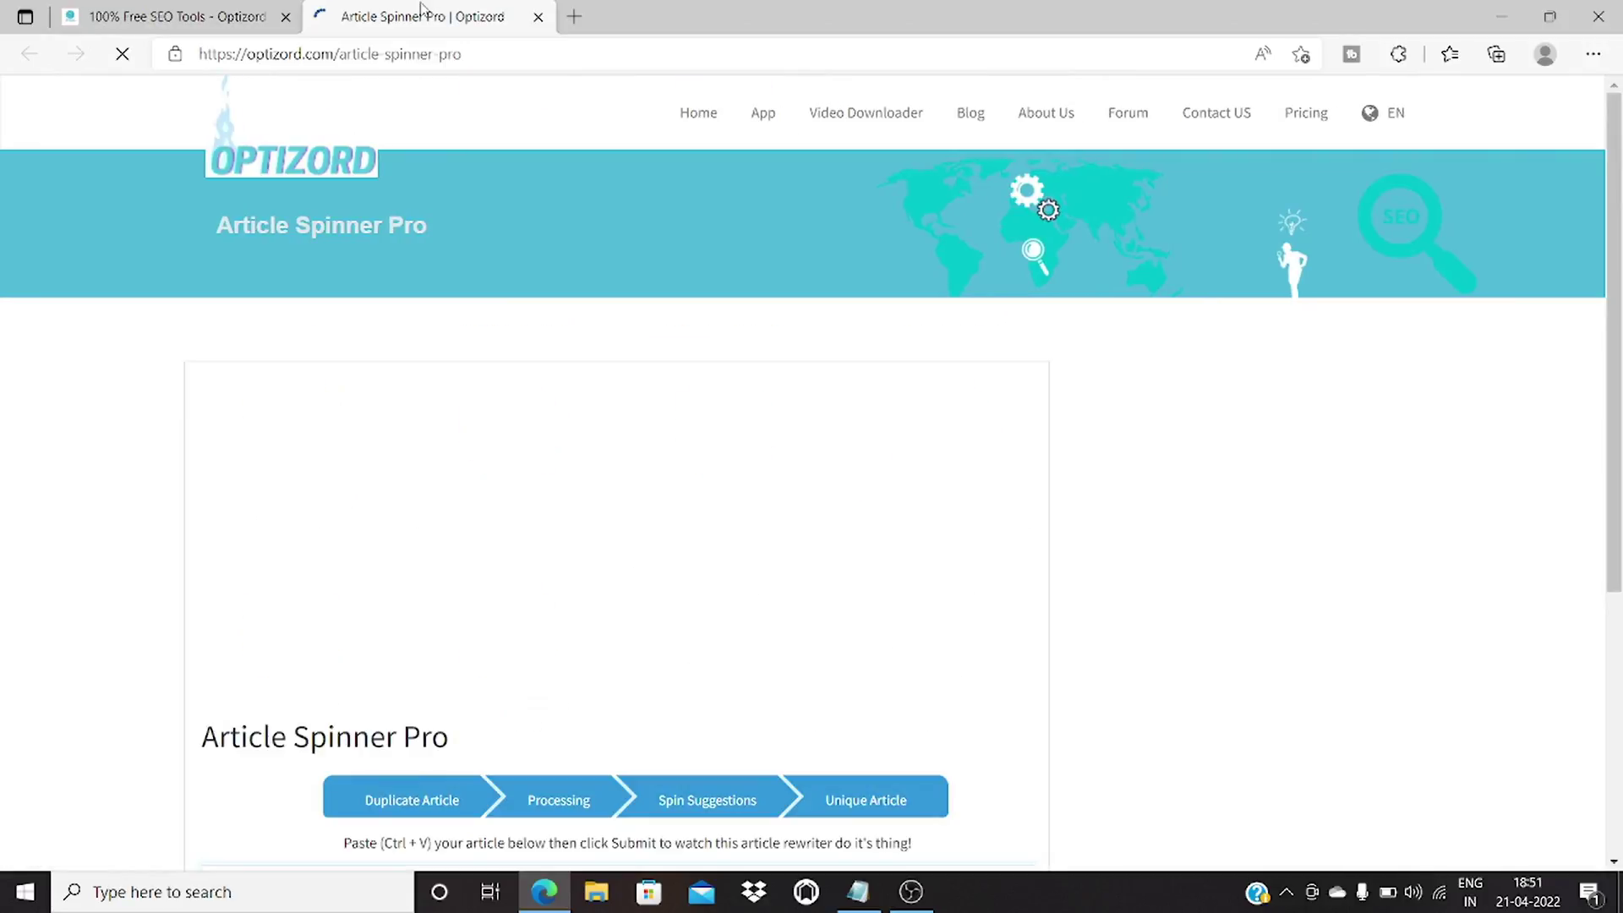
scroll(1262, 495, "down", 5)
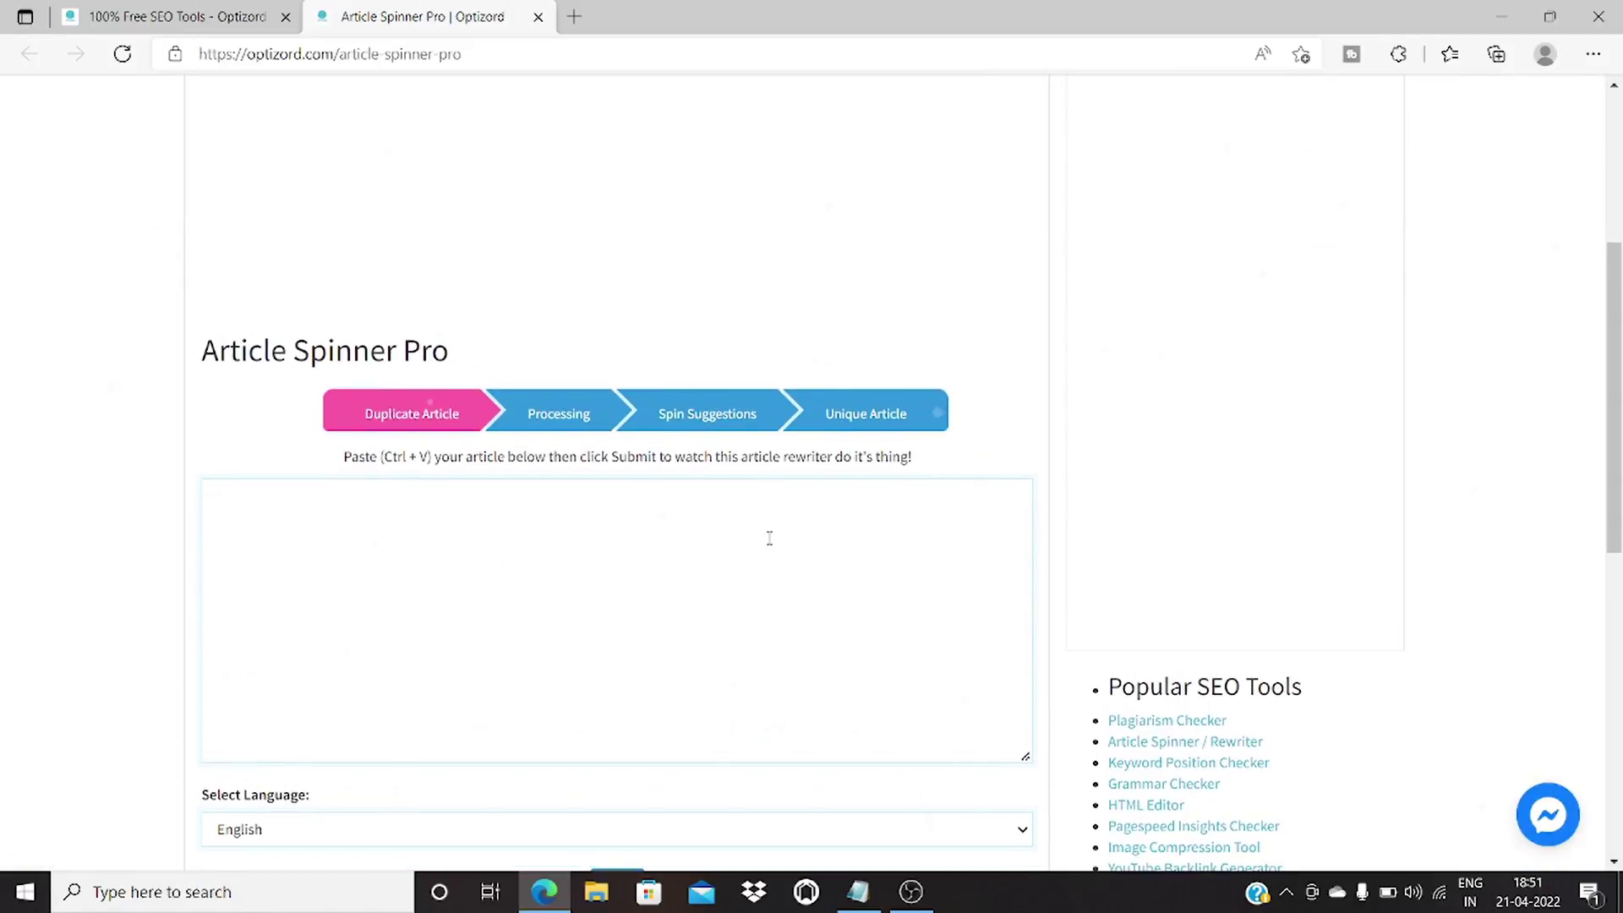
left_click(486, 611)
key("ctrl+v")
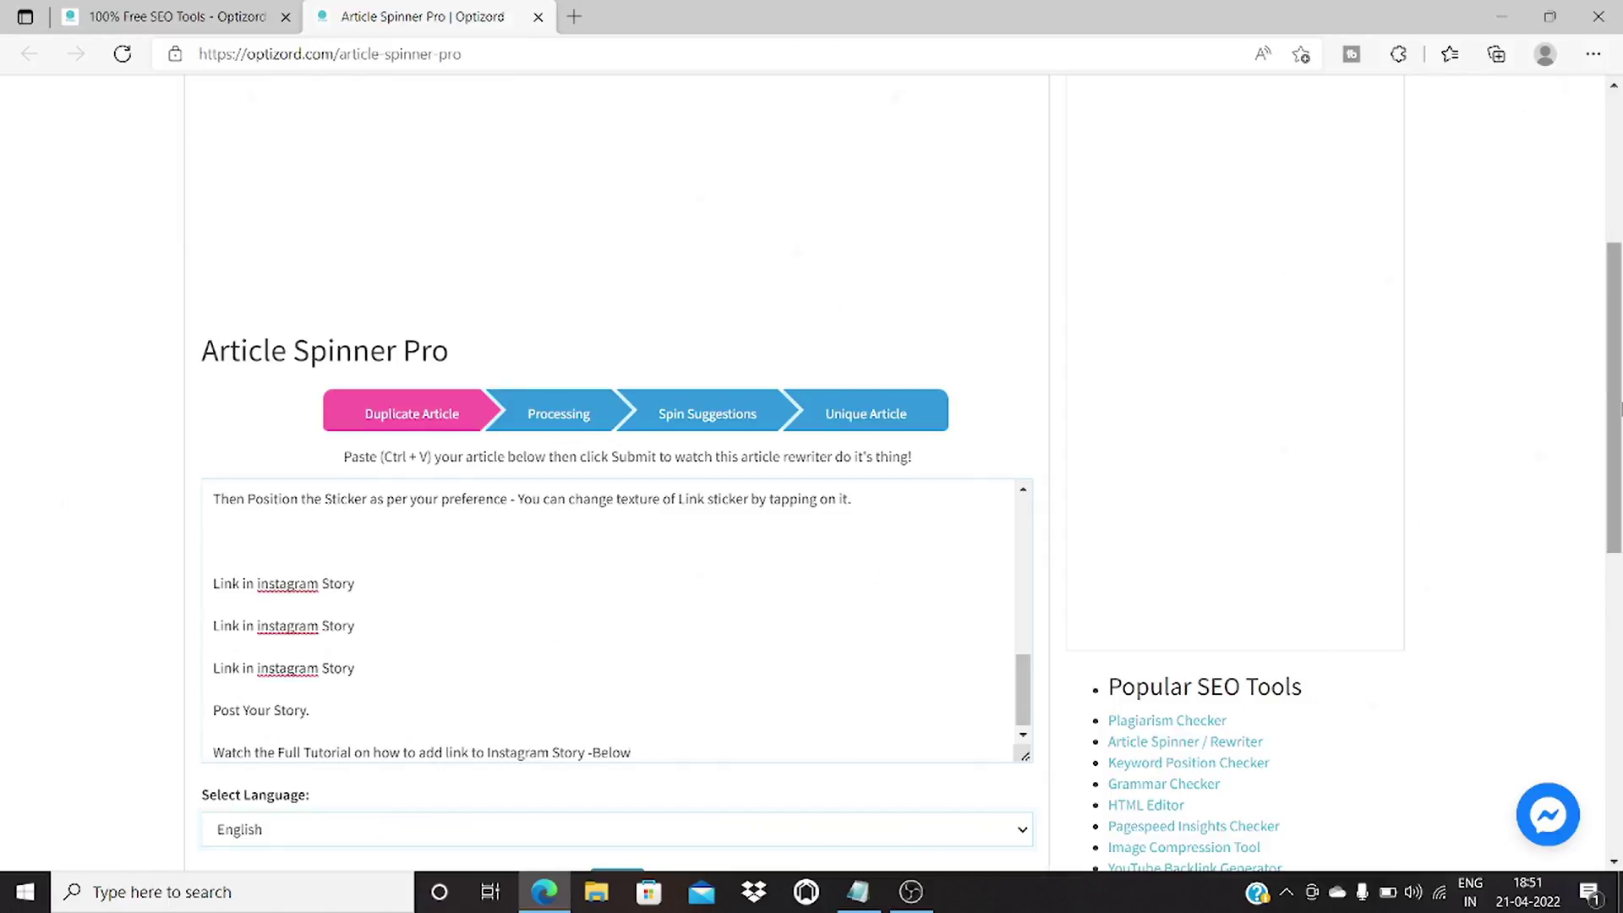
Step: Spin the pasted article with English kept as the language
left_click_drag(1619, 413, 1618, 480)
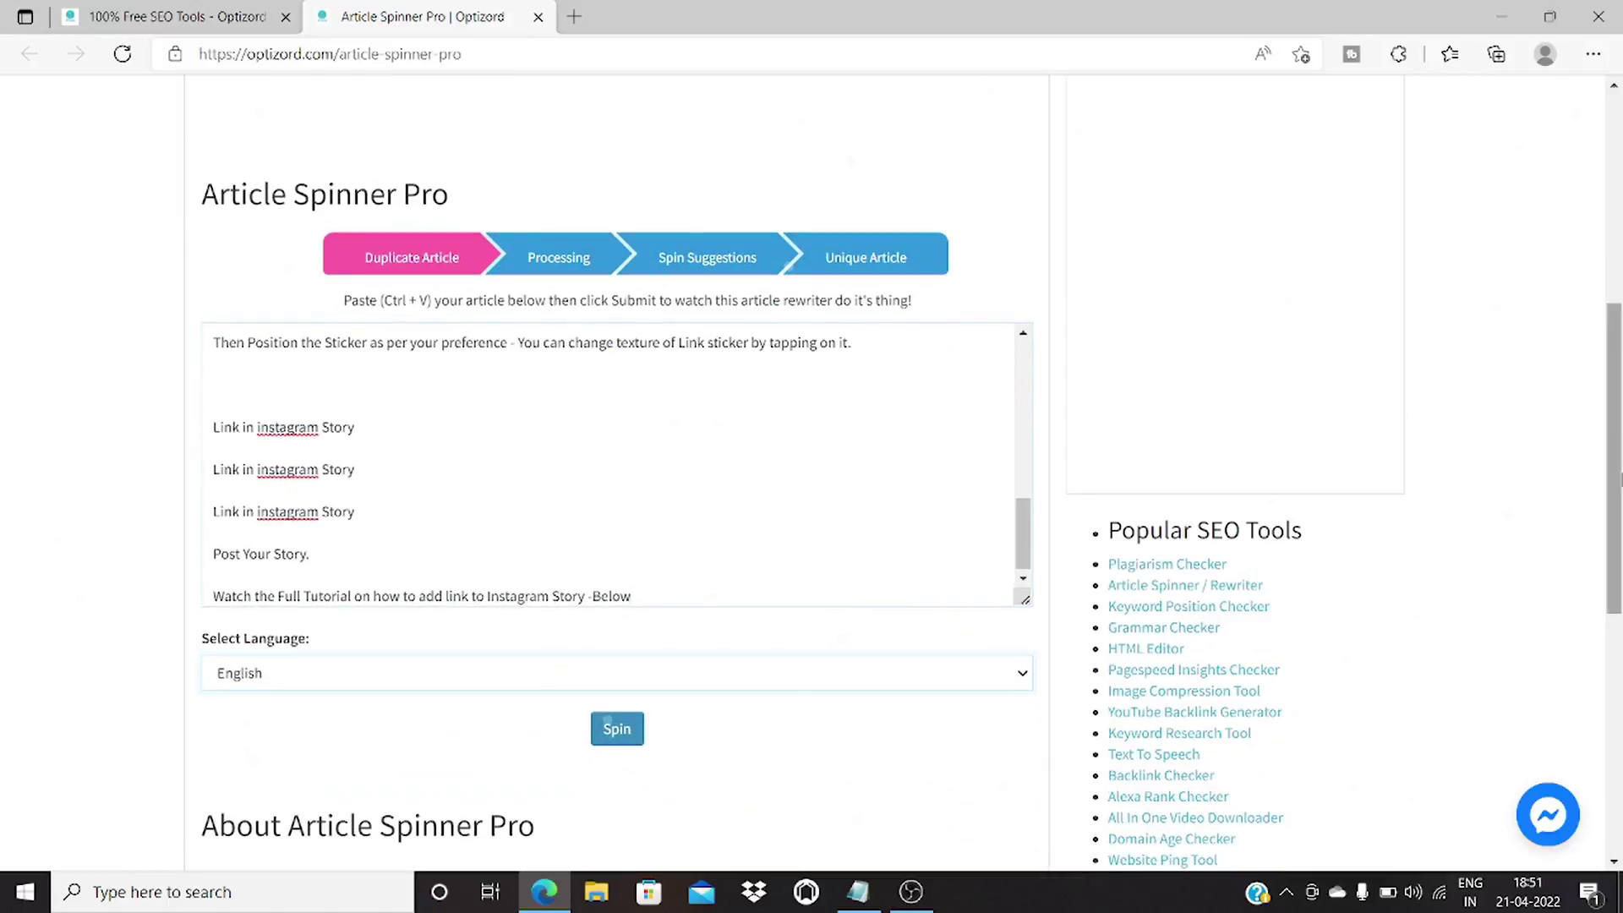
left_click(1020, 673)
left_click(1019, 673)
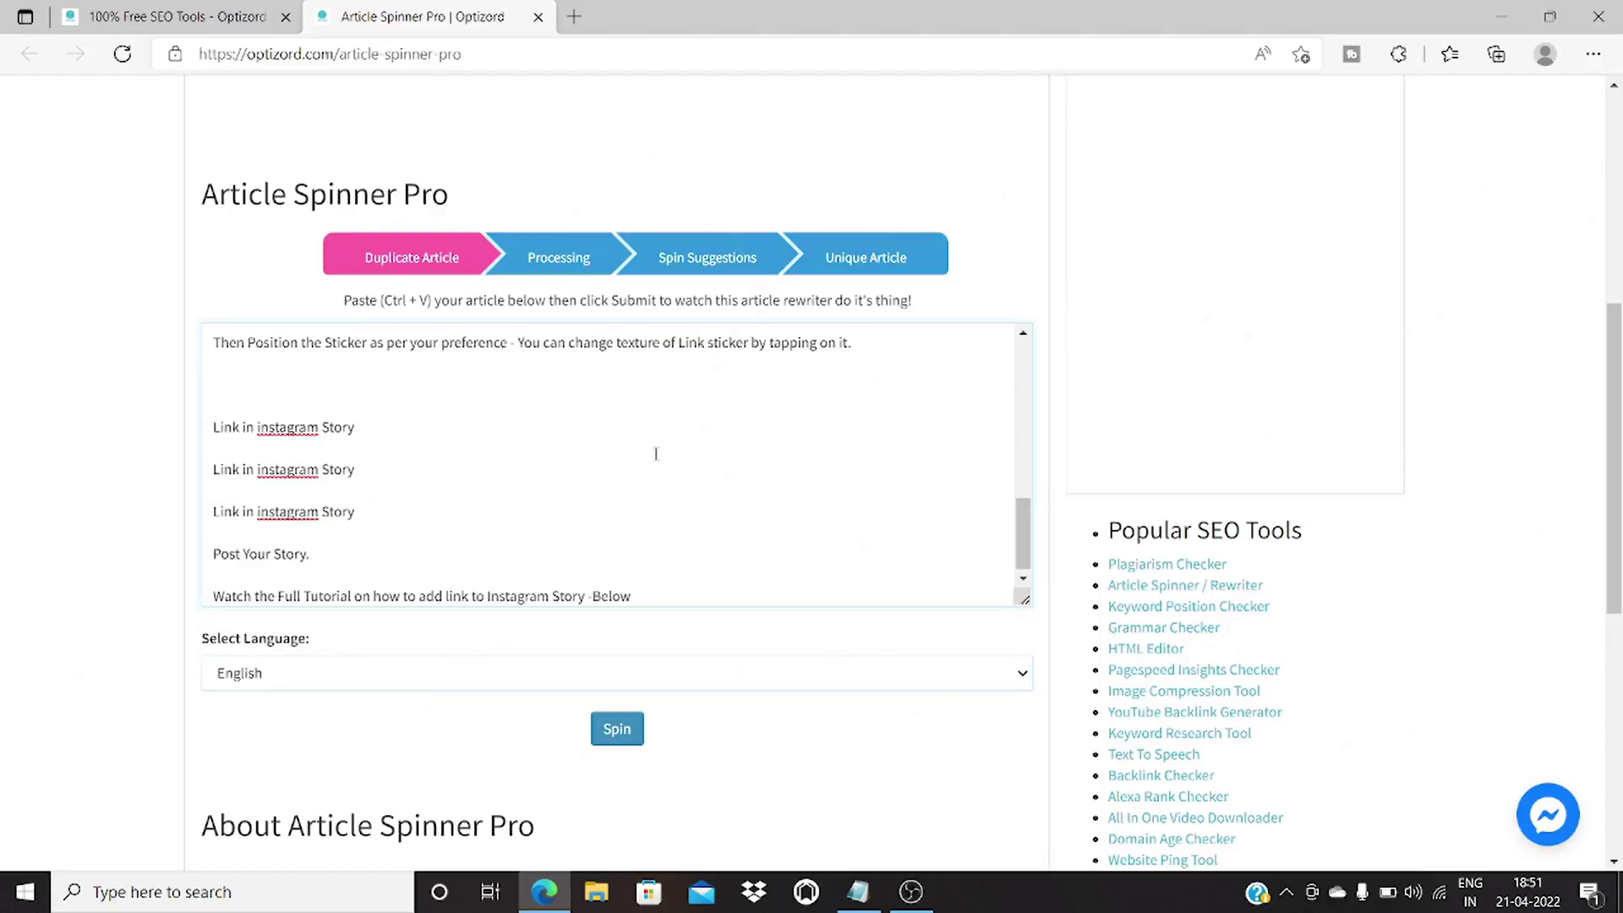
left_click(617, 730)
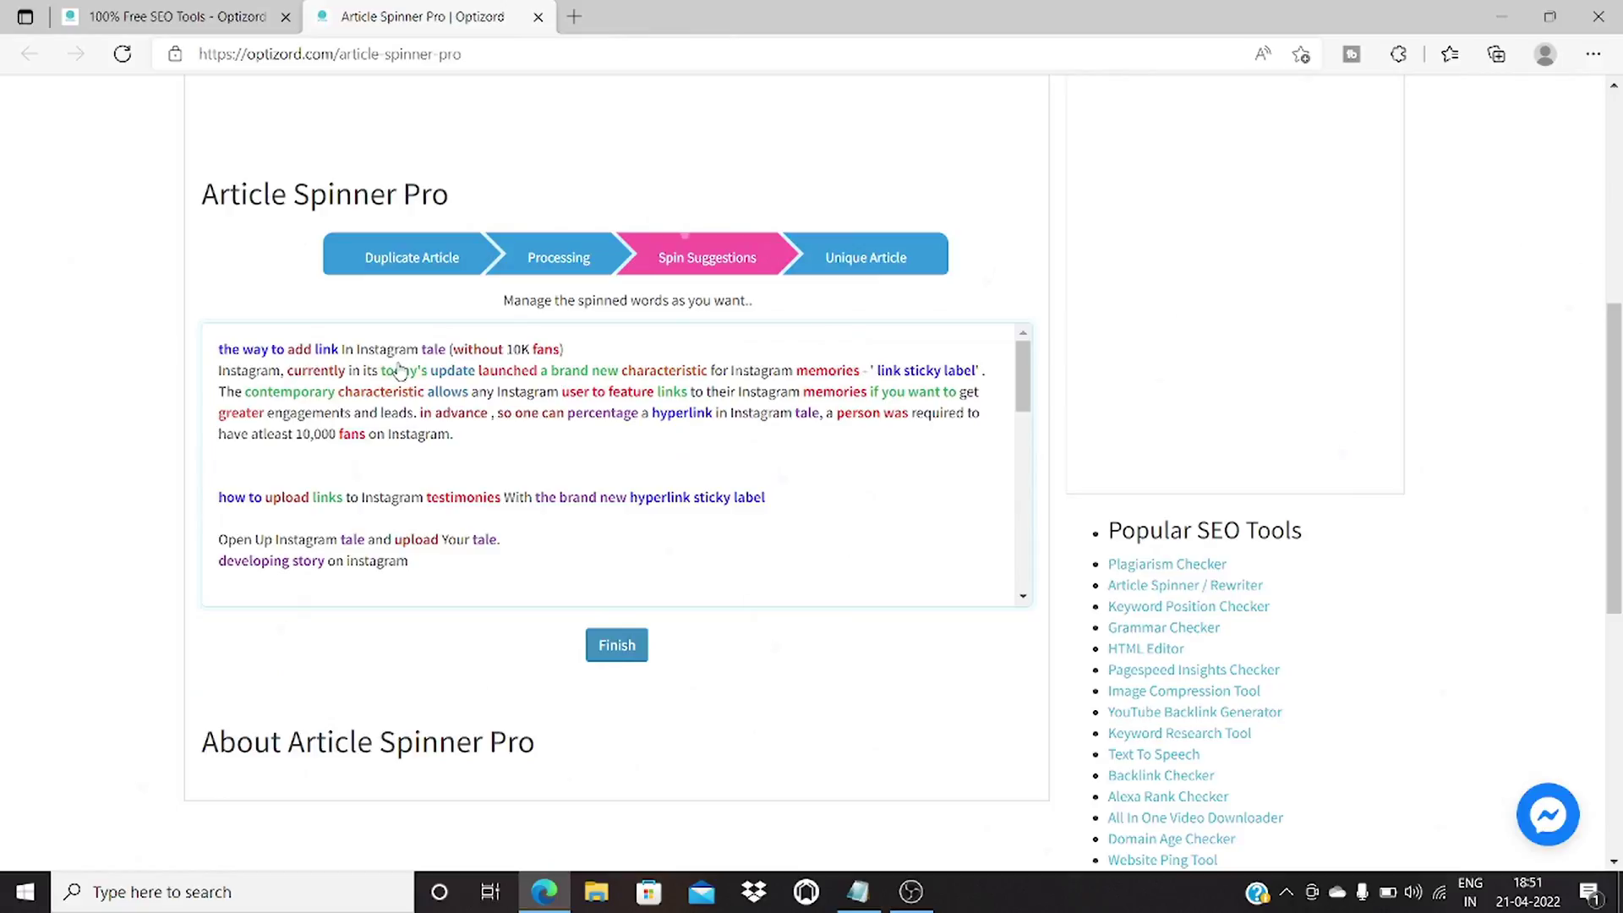
Step: Examine the replacement suggestions for the spun phrase "the way to" and close the Article Spinner Pro tab
left_click(240, 349)
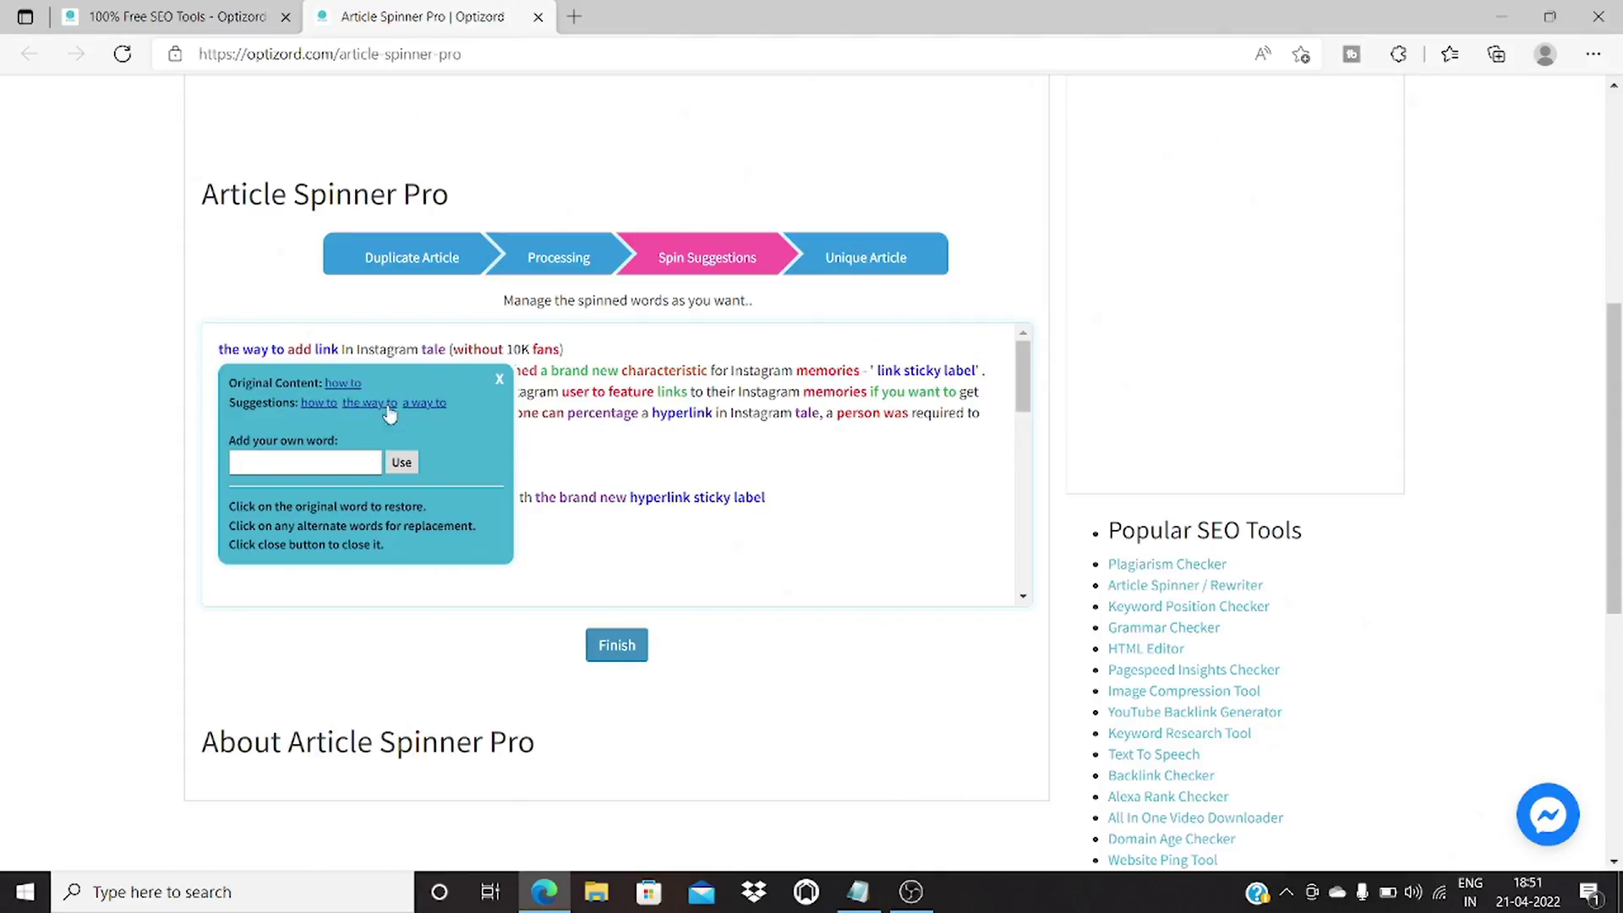
left_click(500, 381)
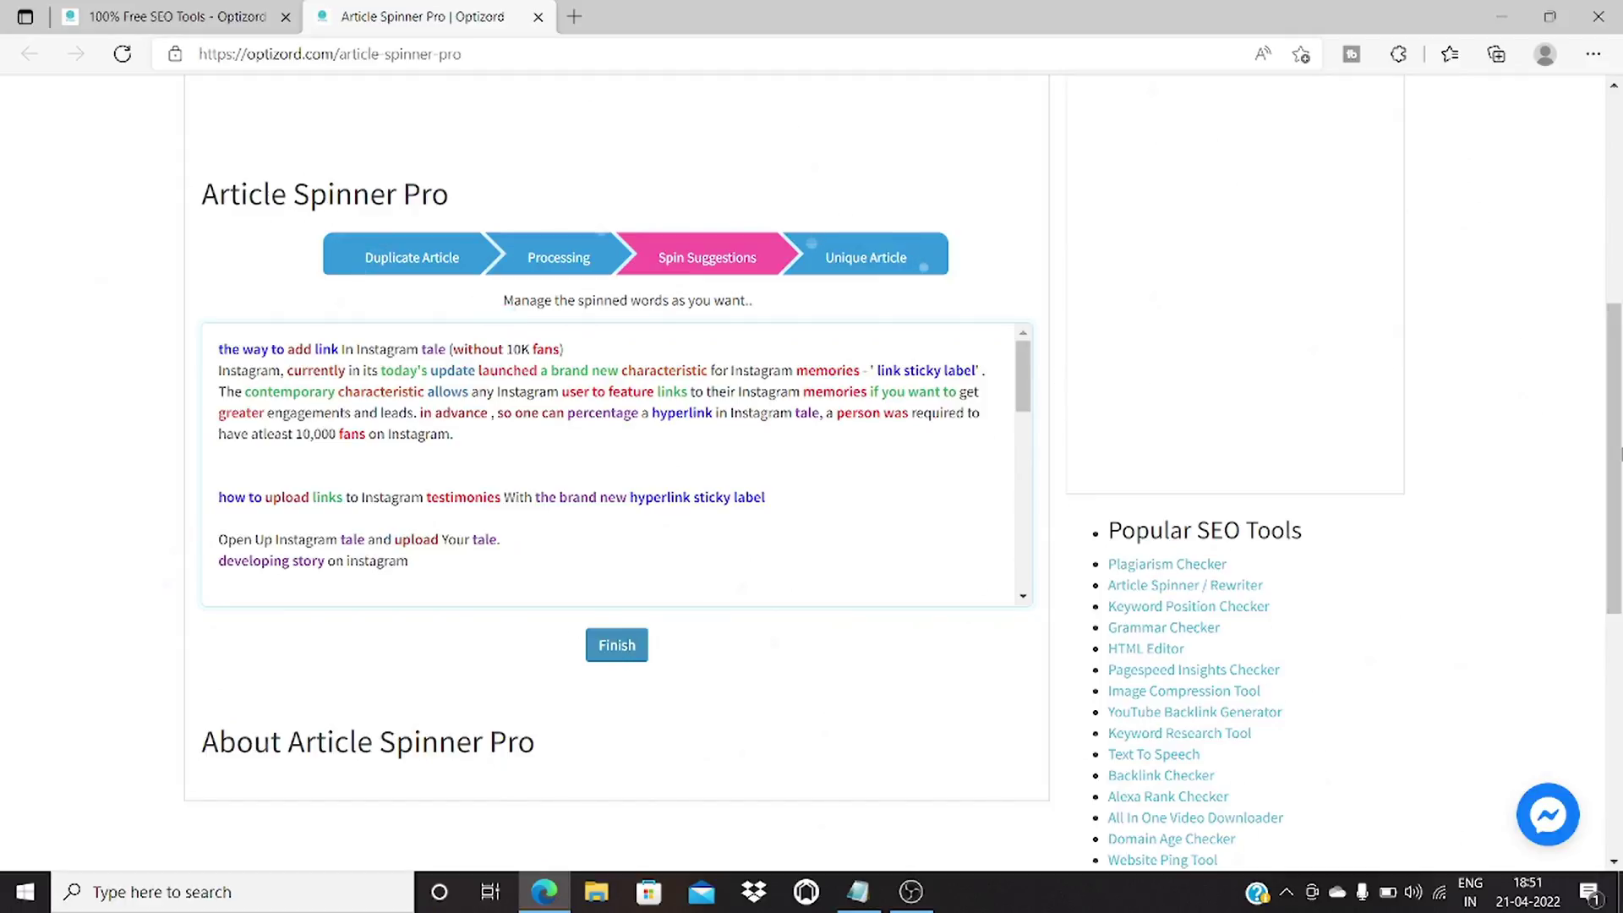
scroll(1615, 474, "down", 2)
scroll(767, 307, "up", 2)
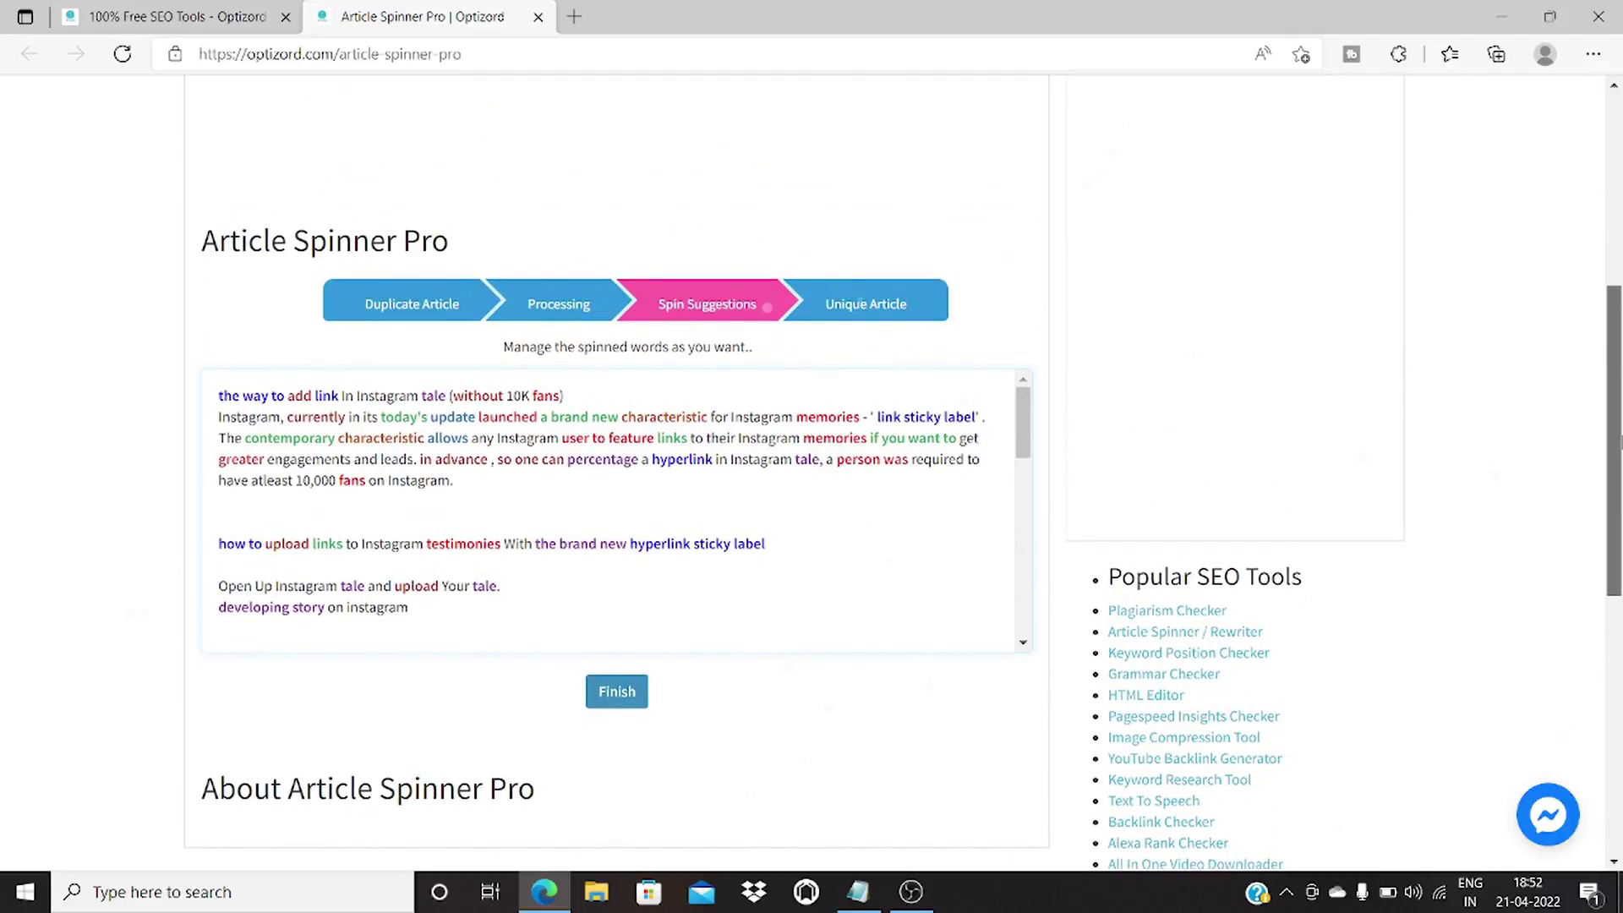
scroll(612, 72, "up", 6)
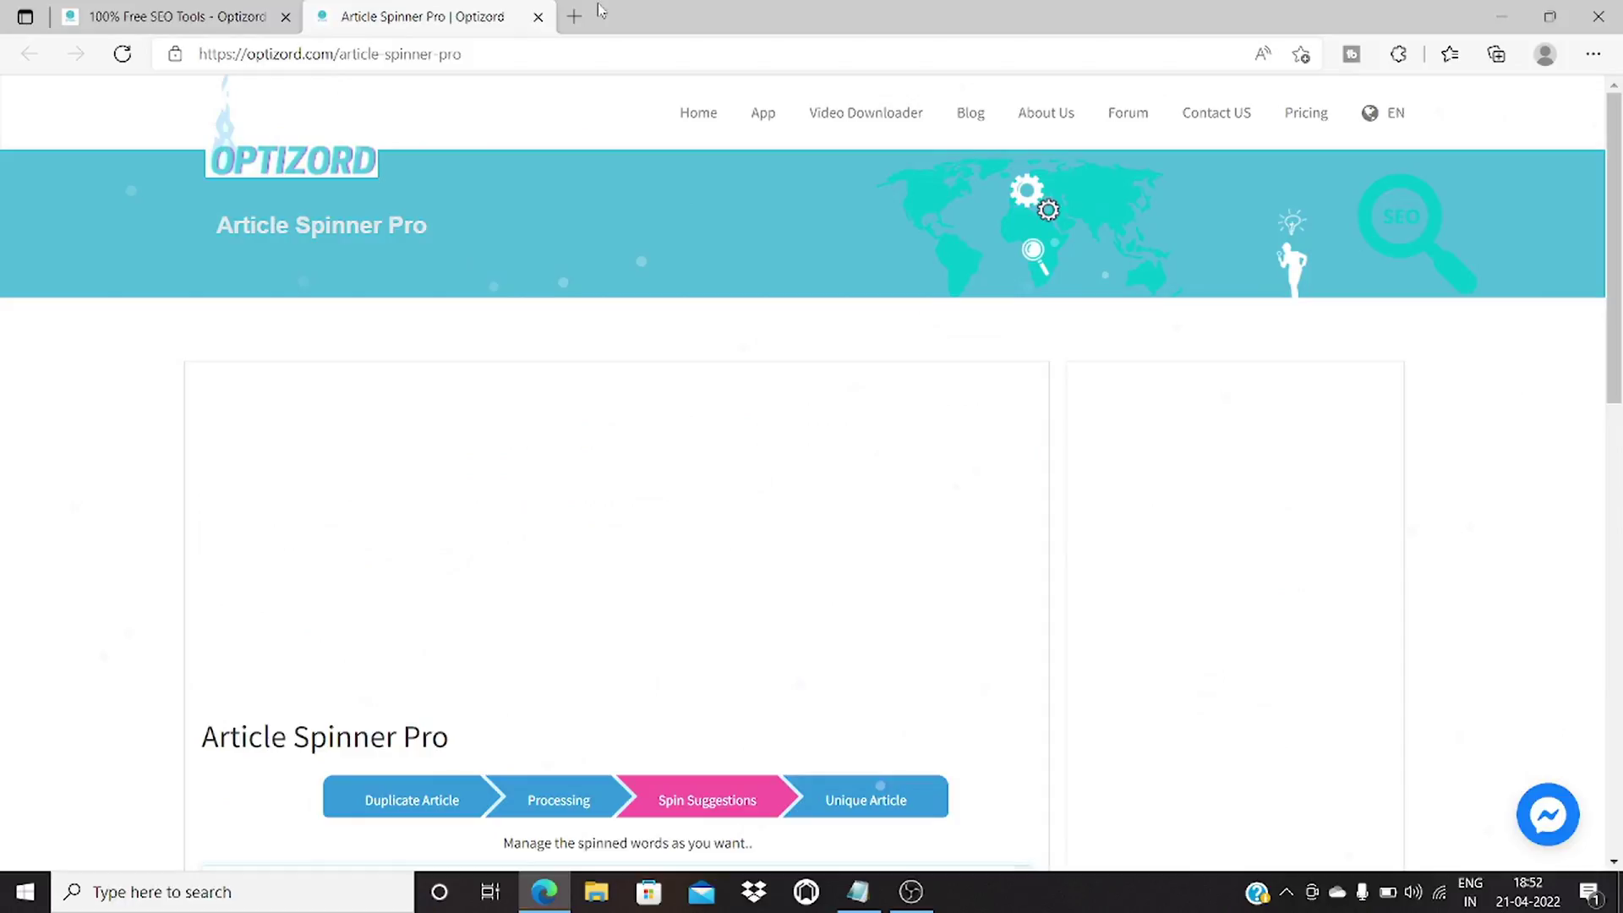
left_click(537, 17)
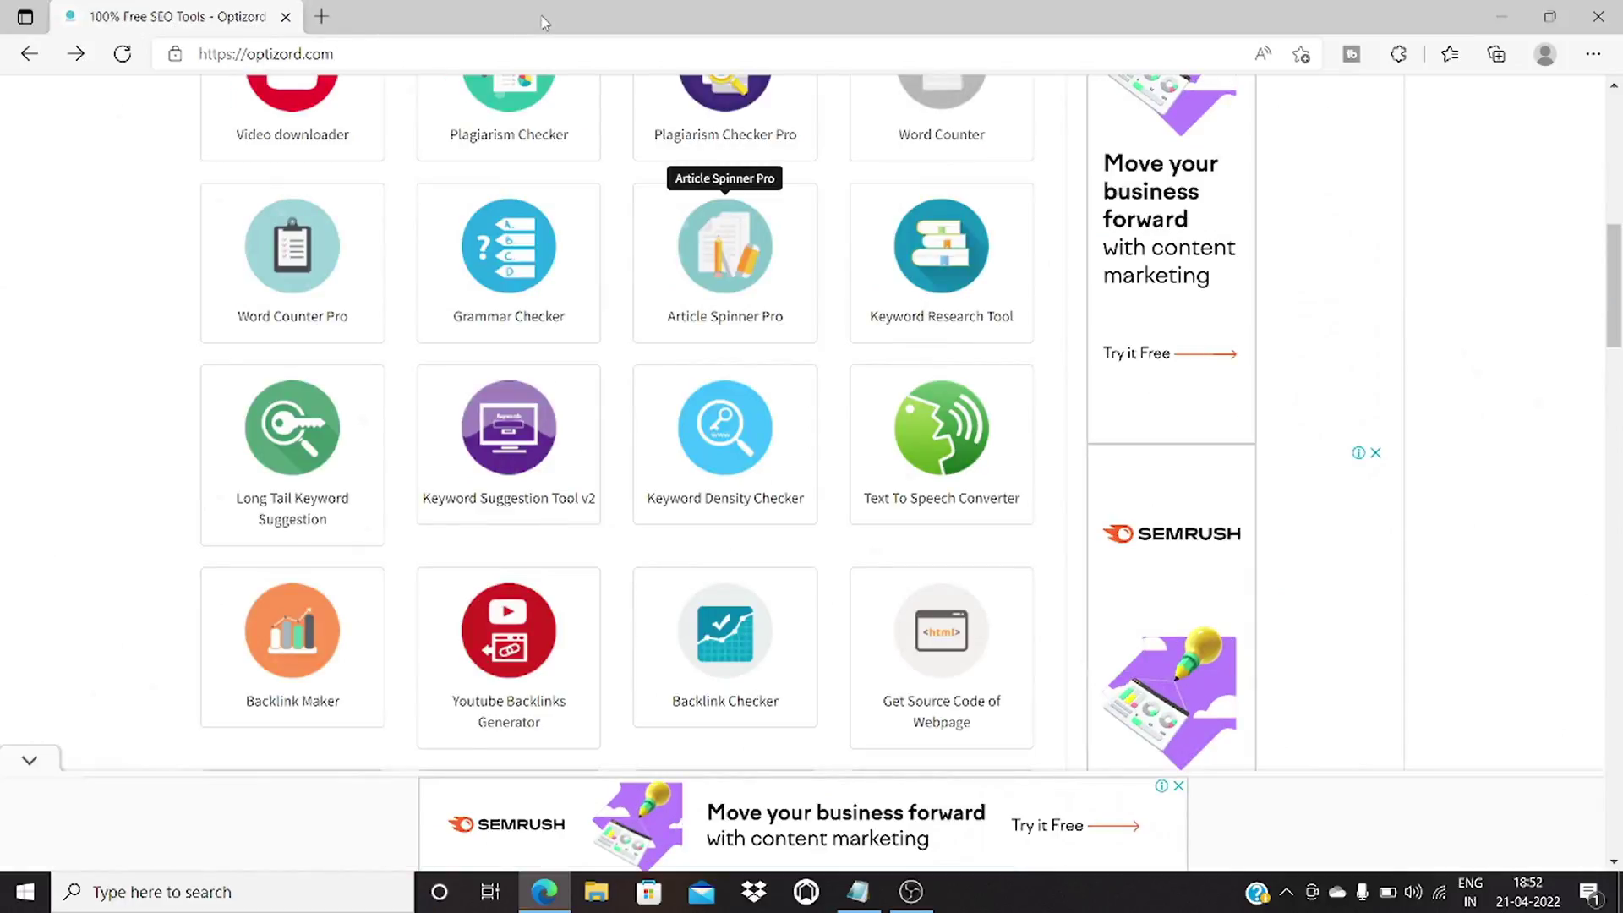
Step: Open the Long Tail Keyword Suggestion tool in a new tab and bring its seed list form into view
scroll(1437, 335, "up", 2)
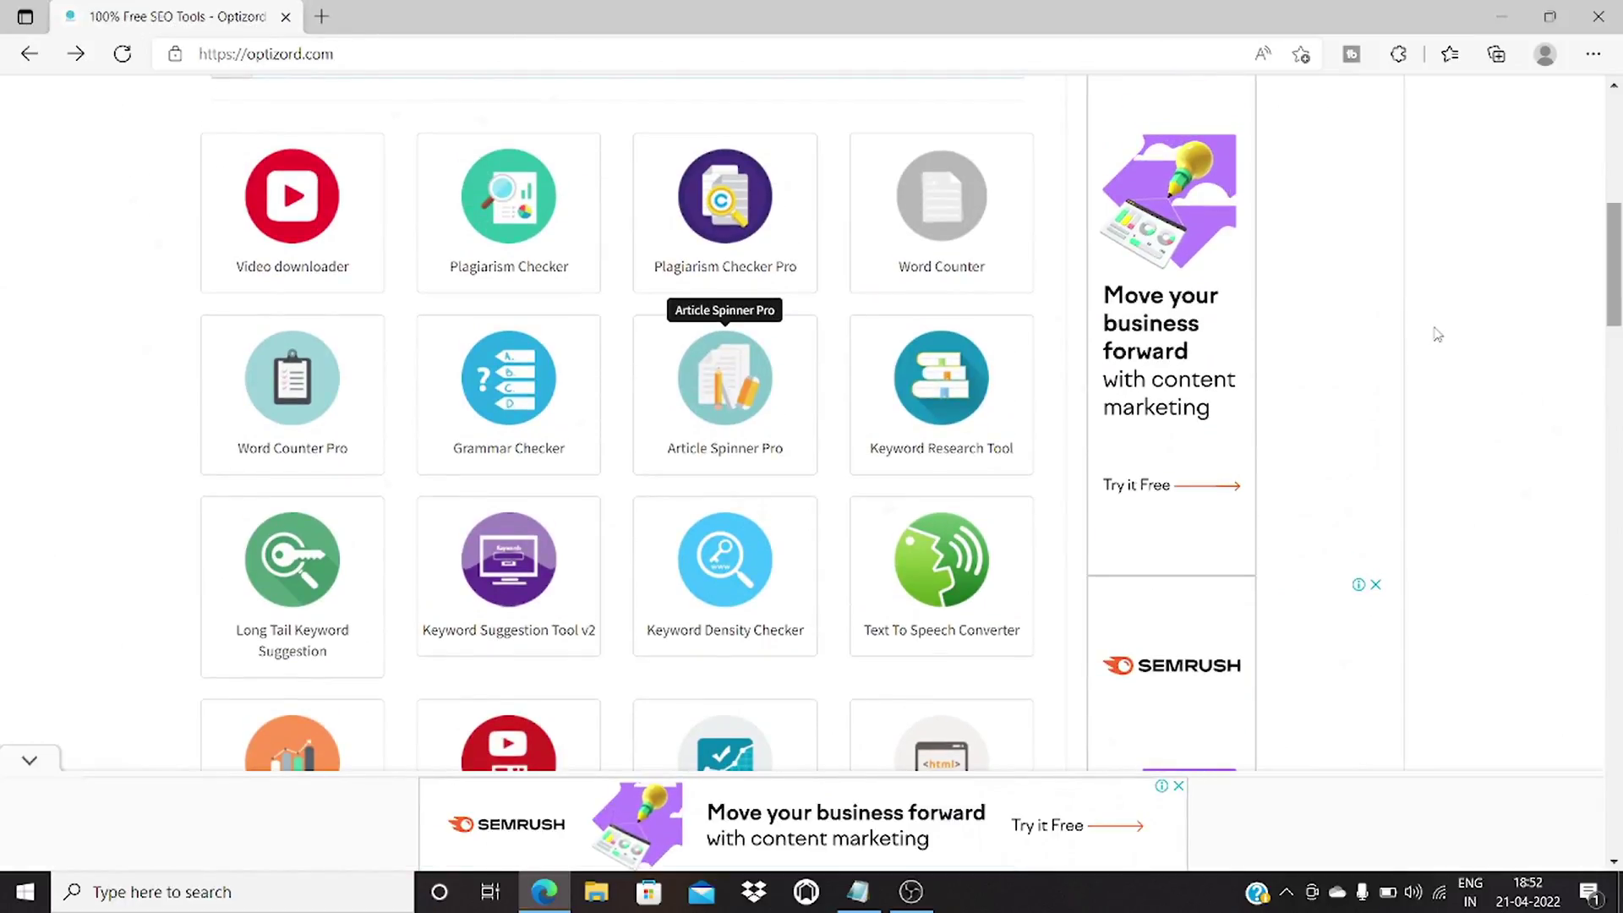
scroll(1613, 296, "down", 2)
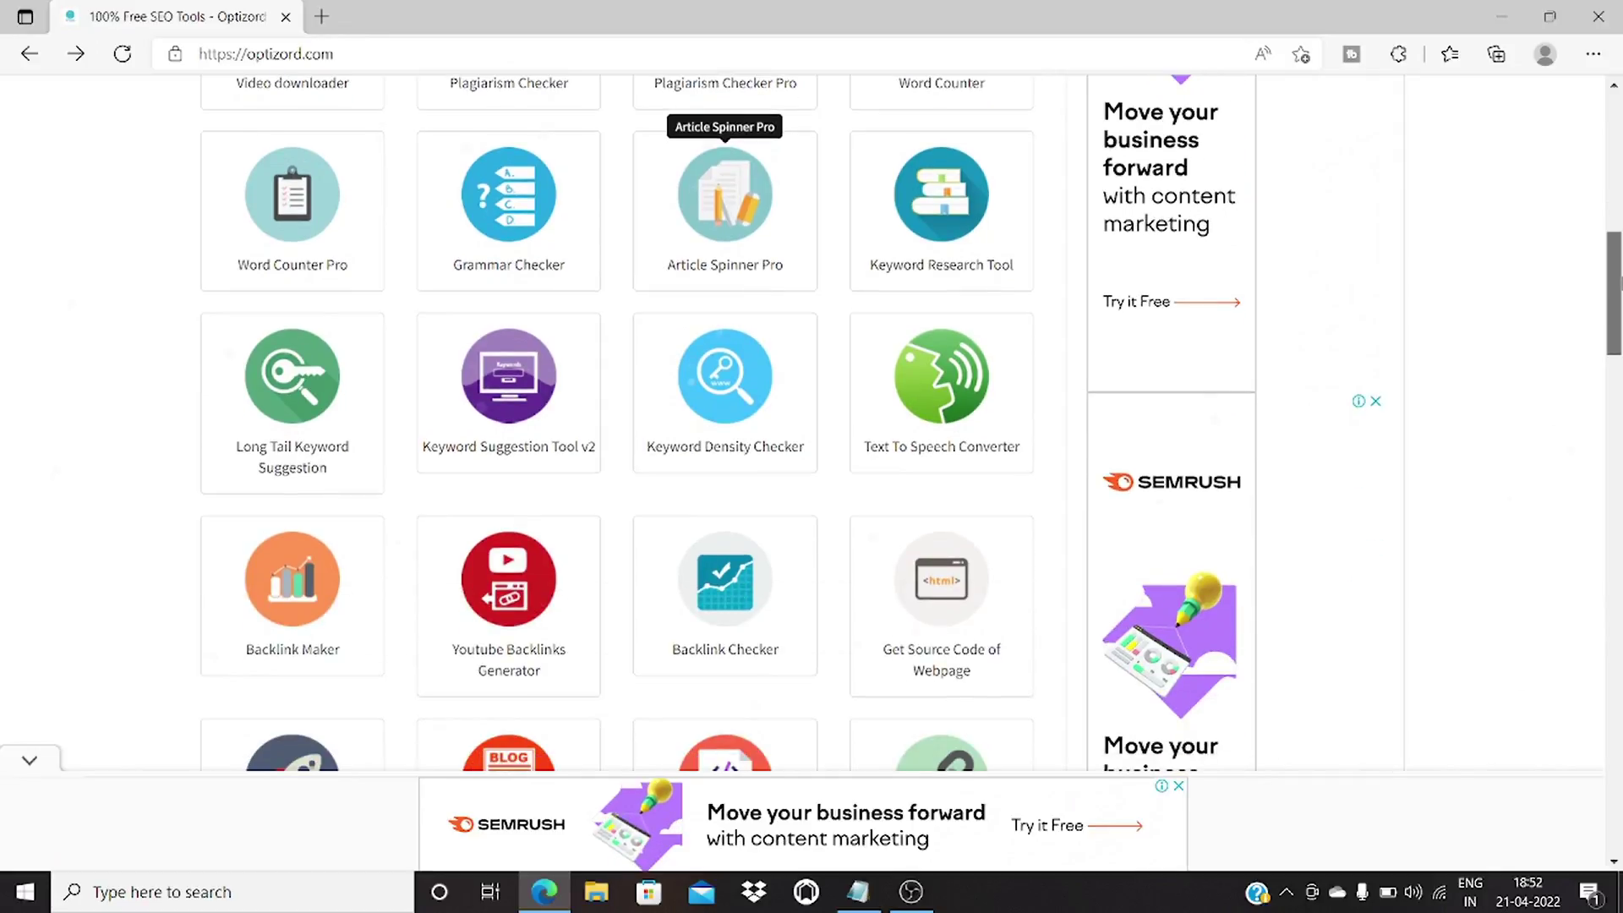
right_click(281, 393)
left_click(321, 232)
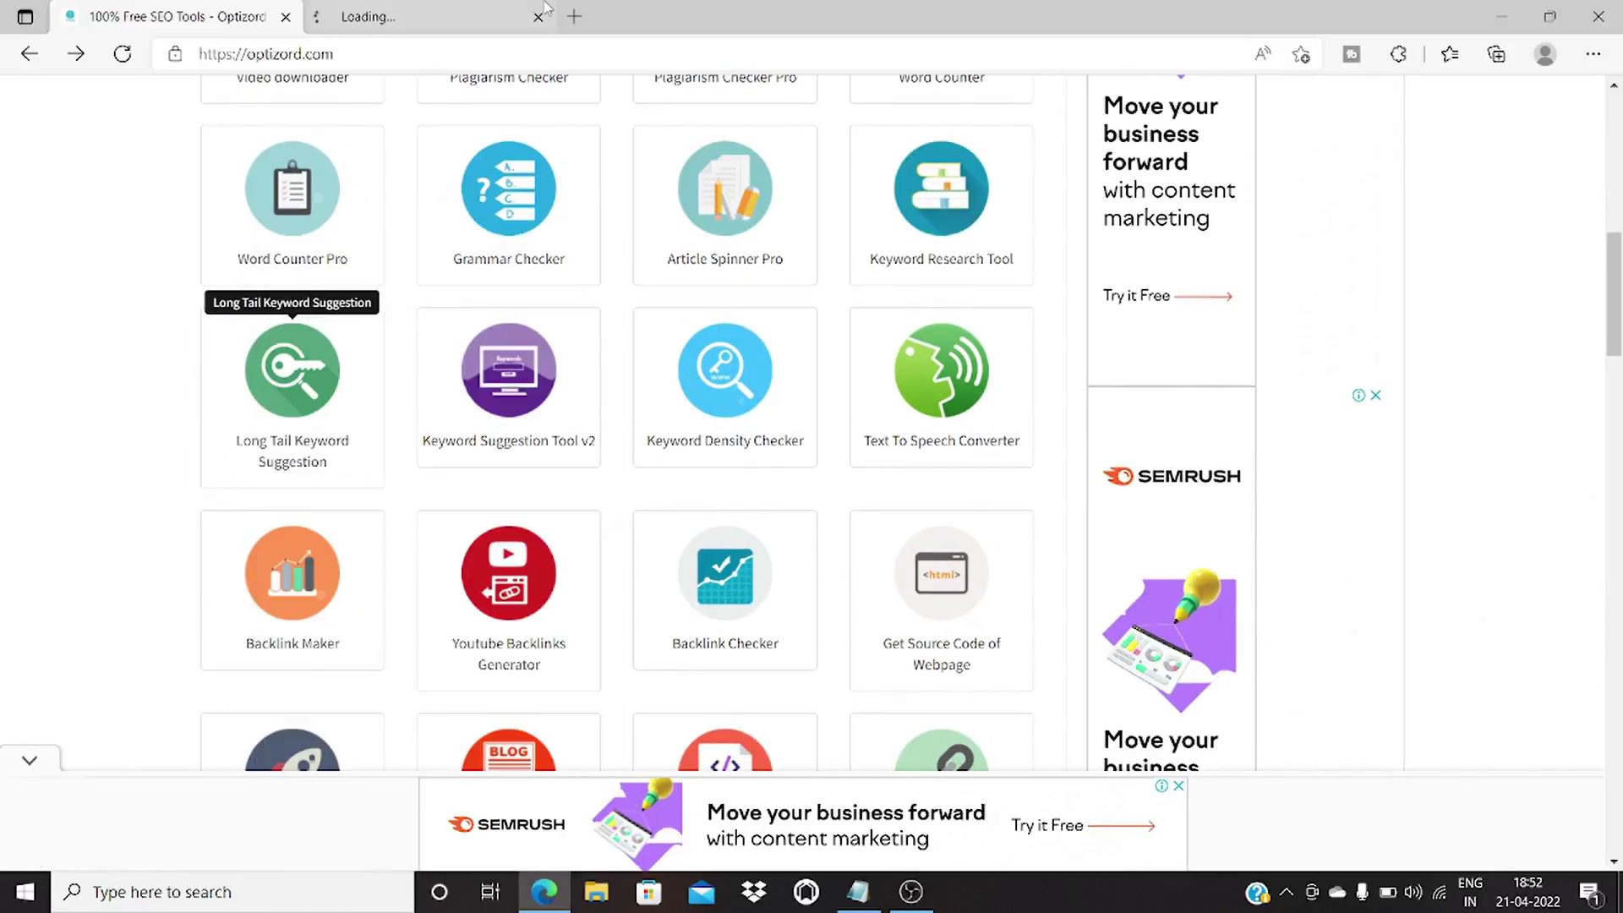
left_click(468, 10)
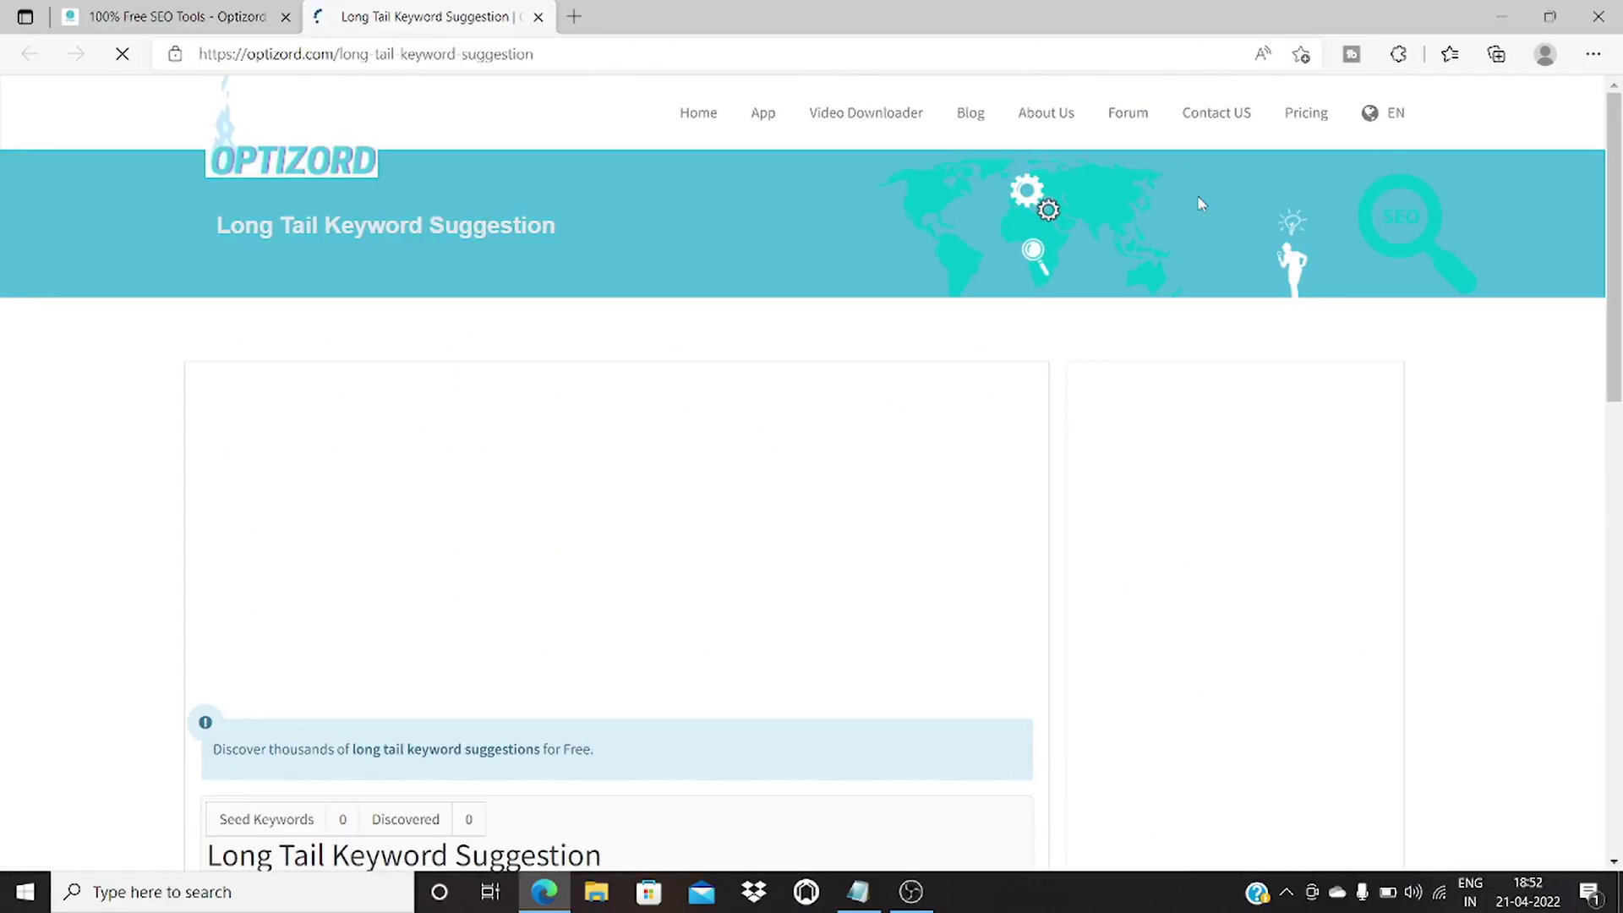
scroll(1620, 271, "down", 3)
scroll(1620, 270, "down", 1)
left_click_drag(1620, 270, 1620, 314)
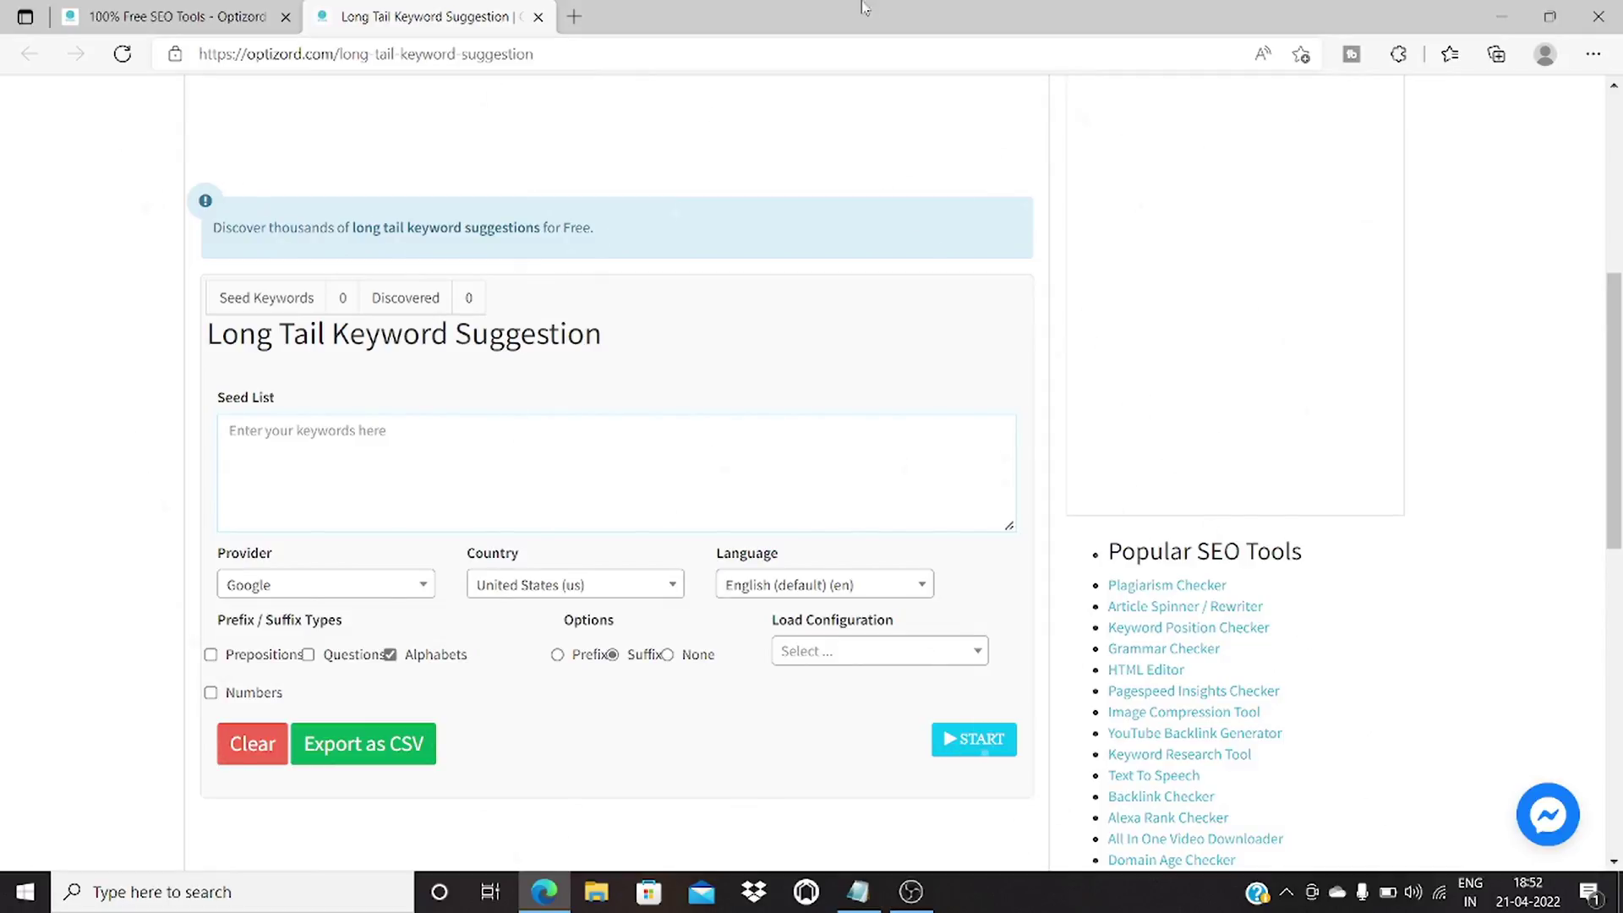
left_click(575, 17)
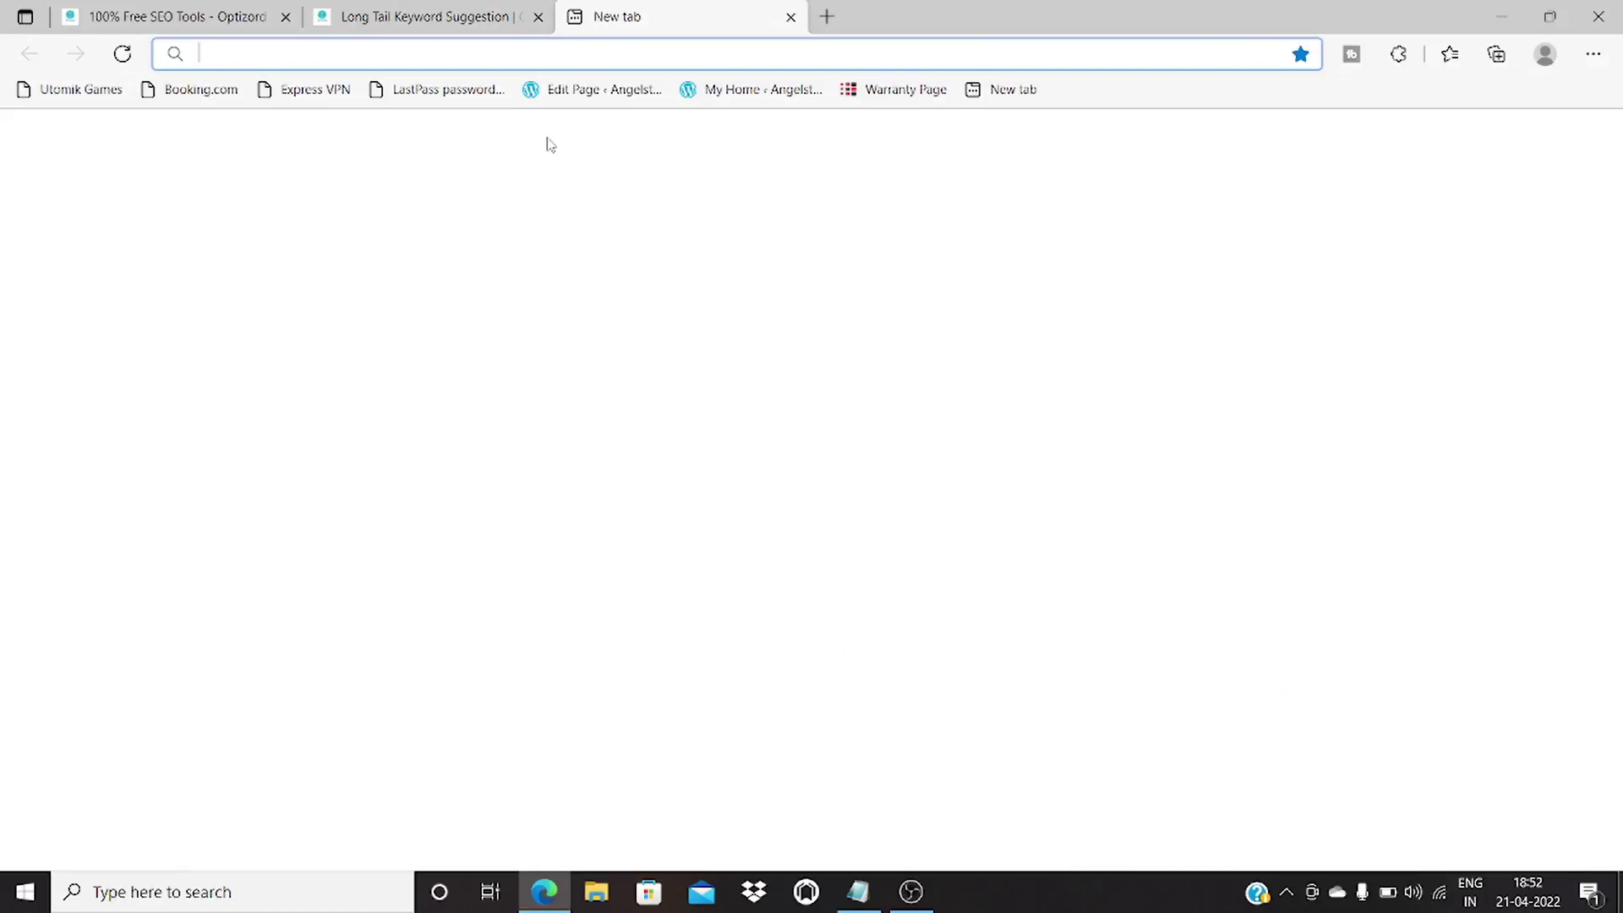
type("u")
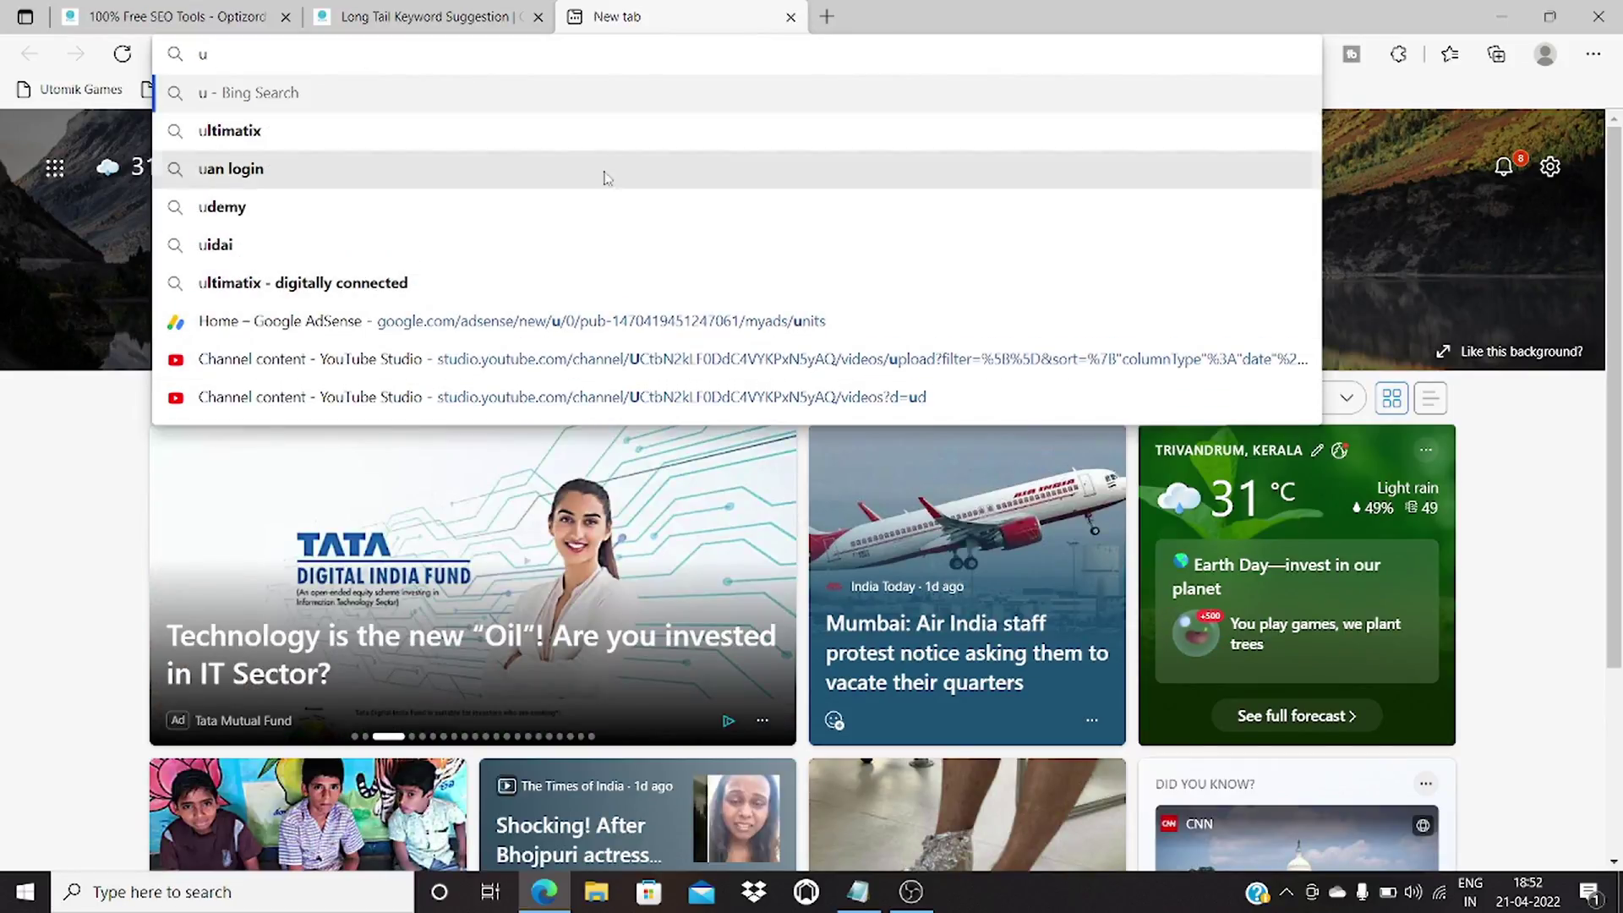
left_click(791, 18)
Step: Generate long-tail suggestions for the seed keyword "instagram stories" with Google as provider and United States (us) as country
left_click(361, 449)
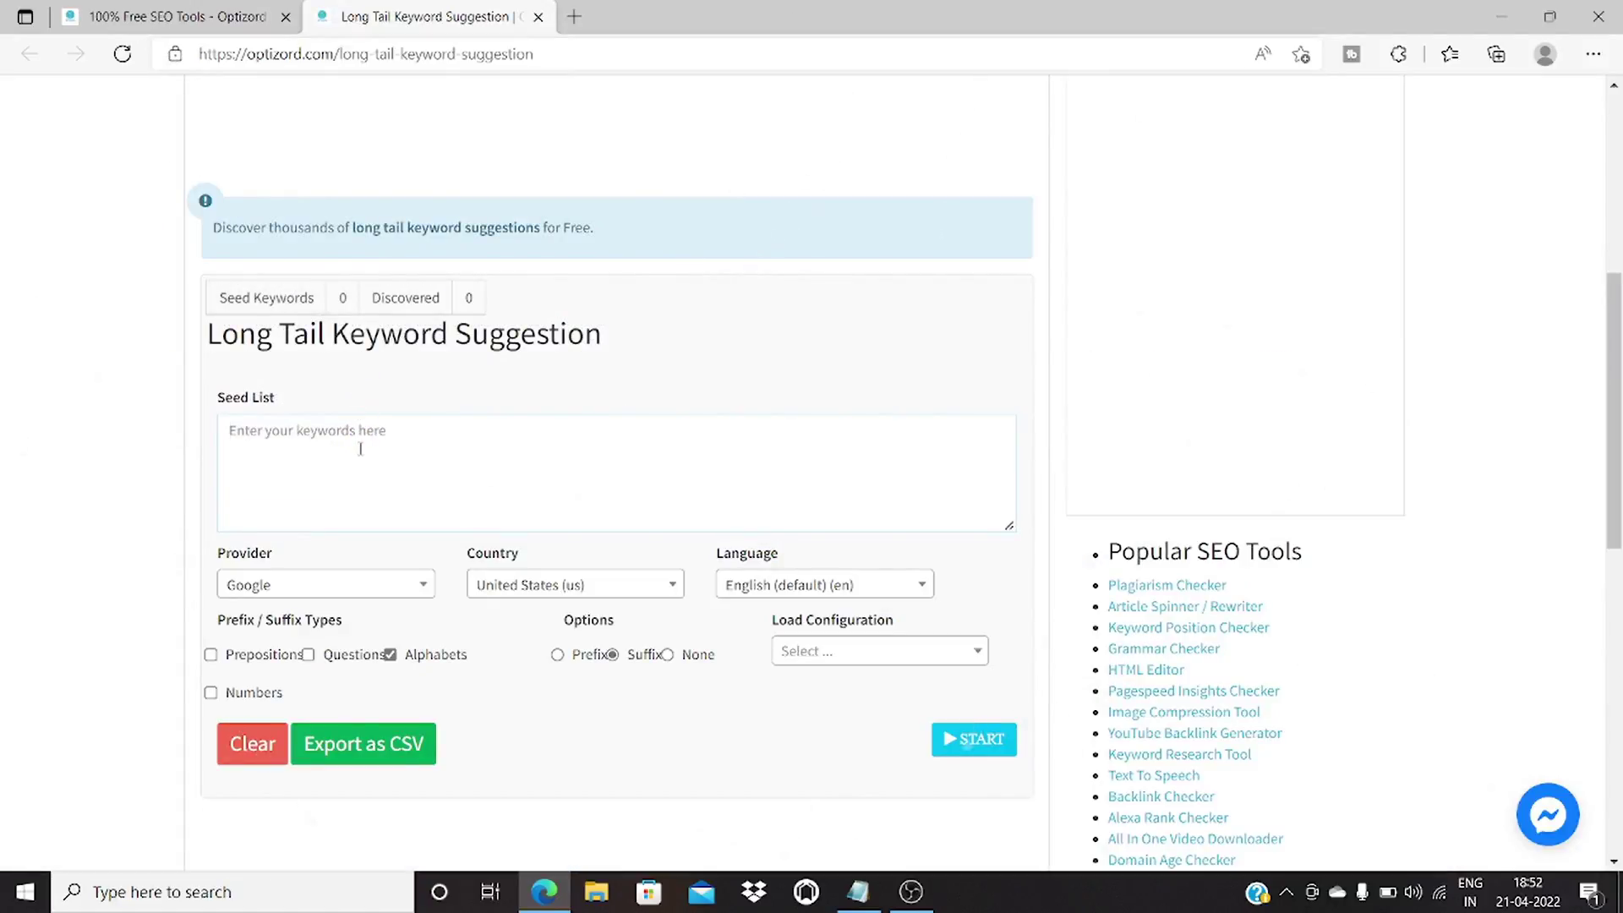
type("instagram stories")
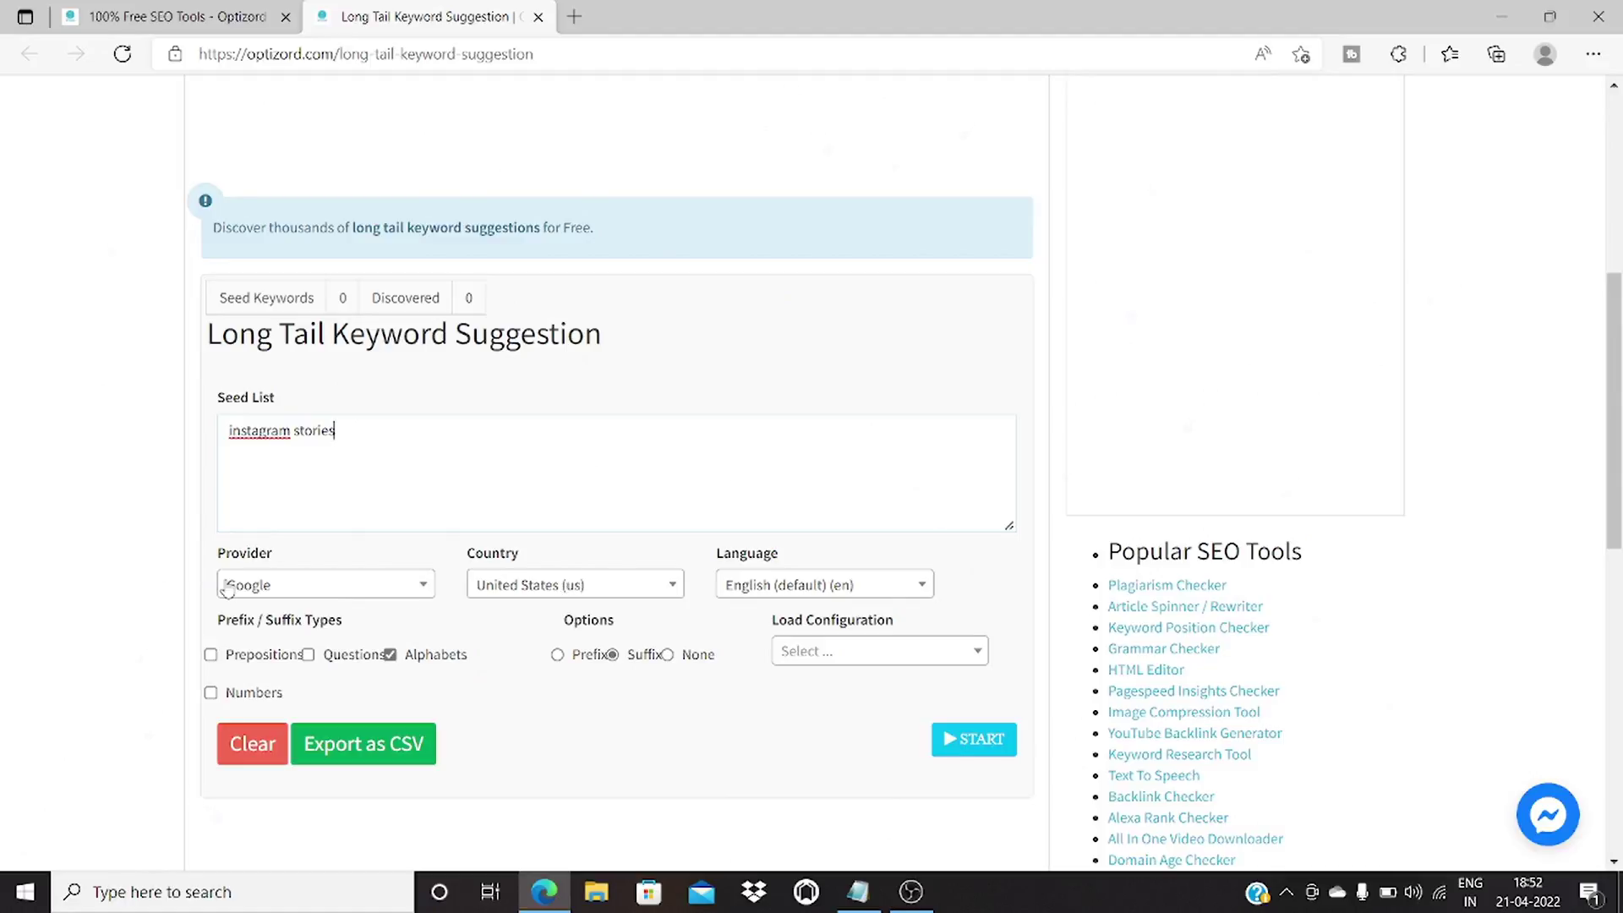
left_click(334, 590)
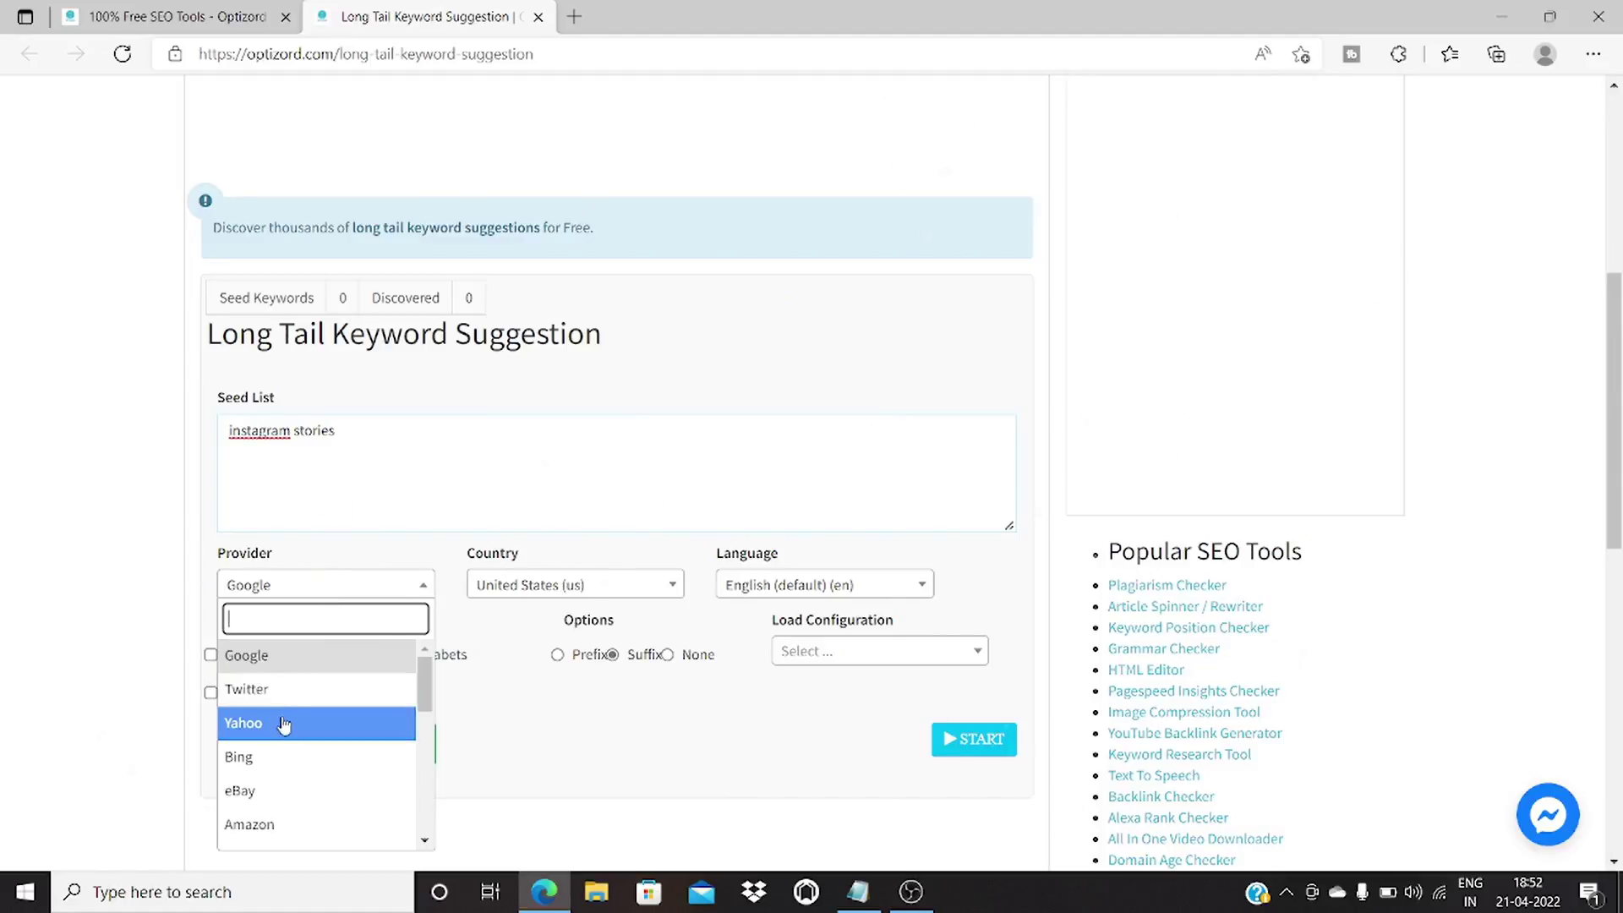
left_click(279, 658)
left_click(630, 597)
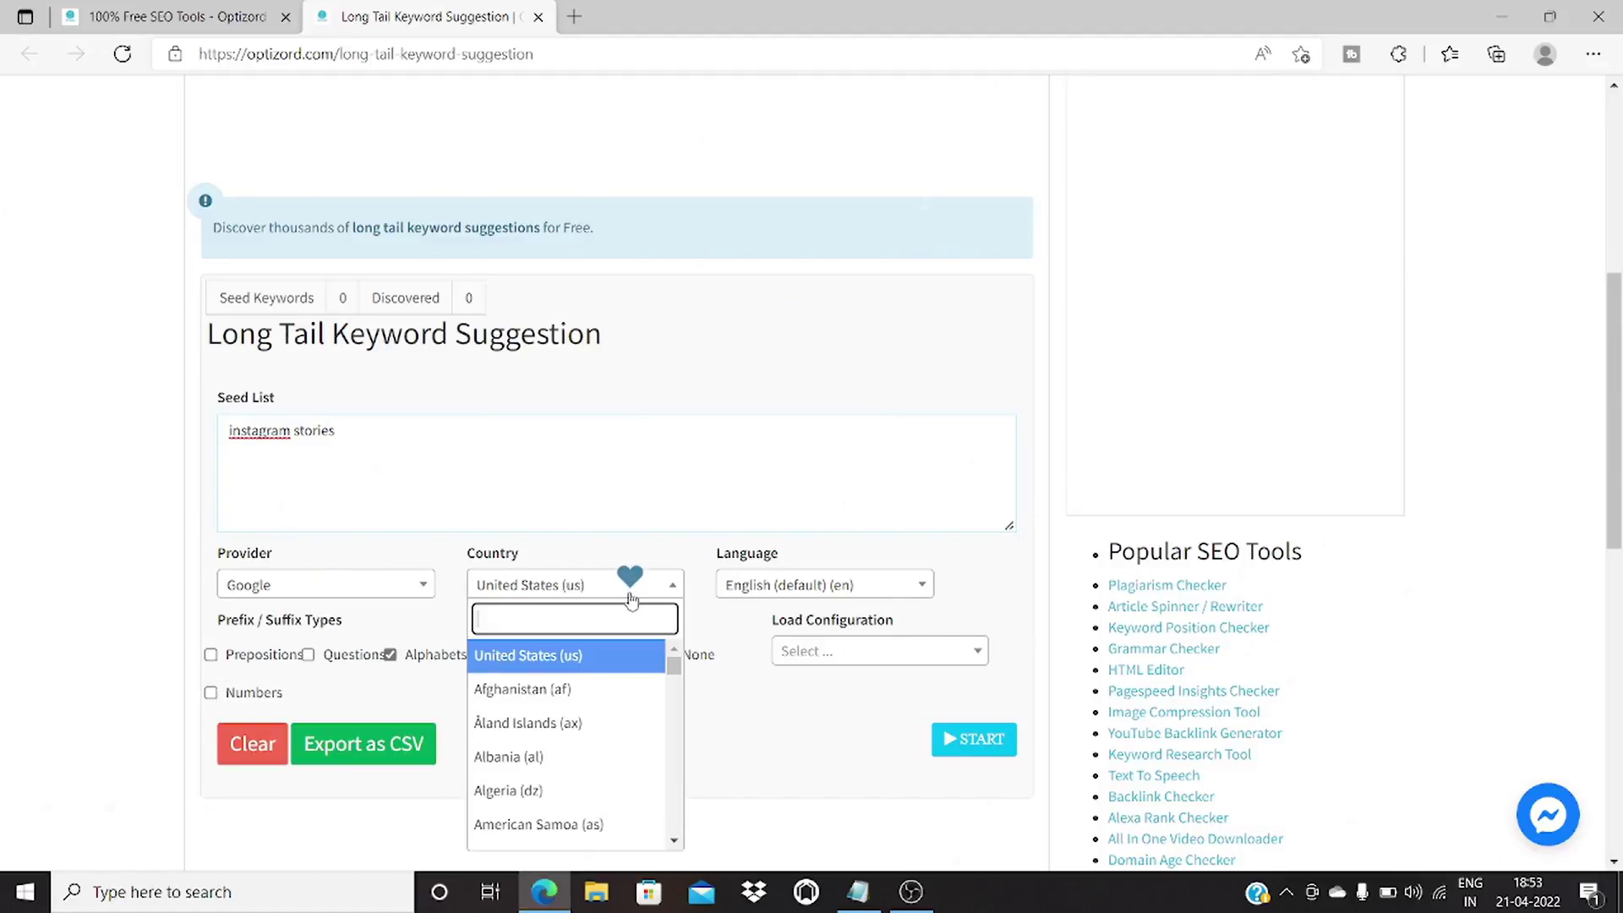
left_click(674, 514)
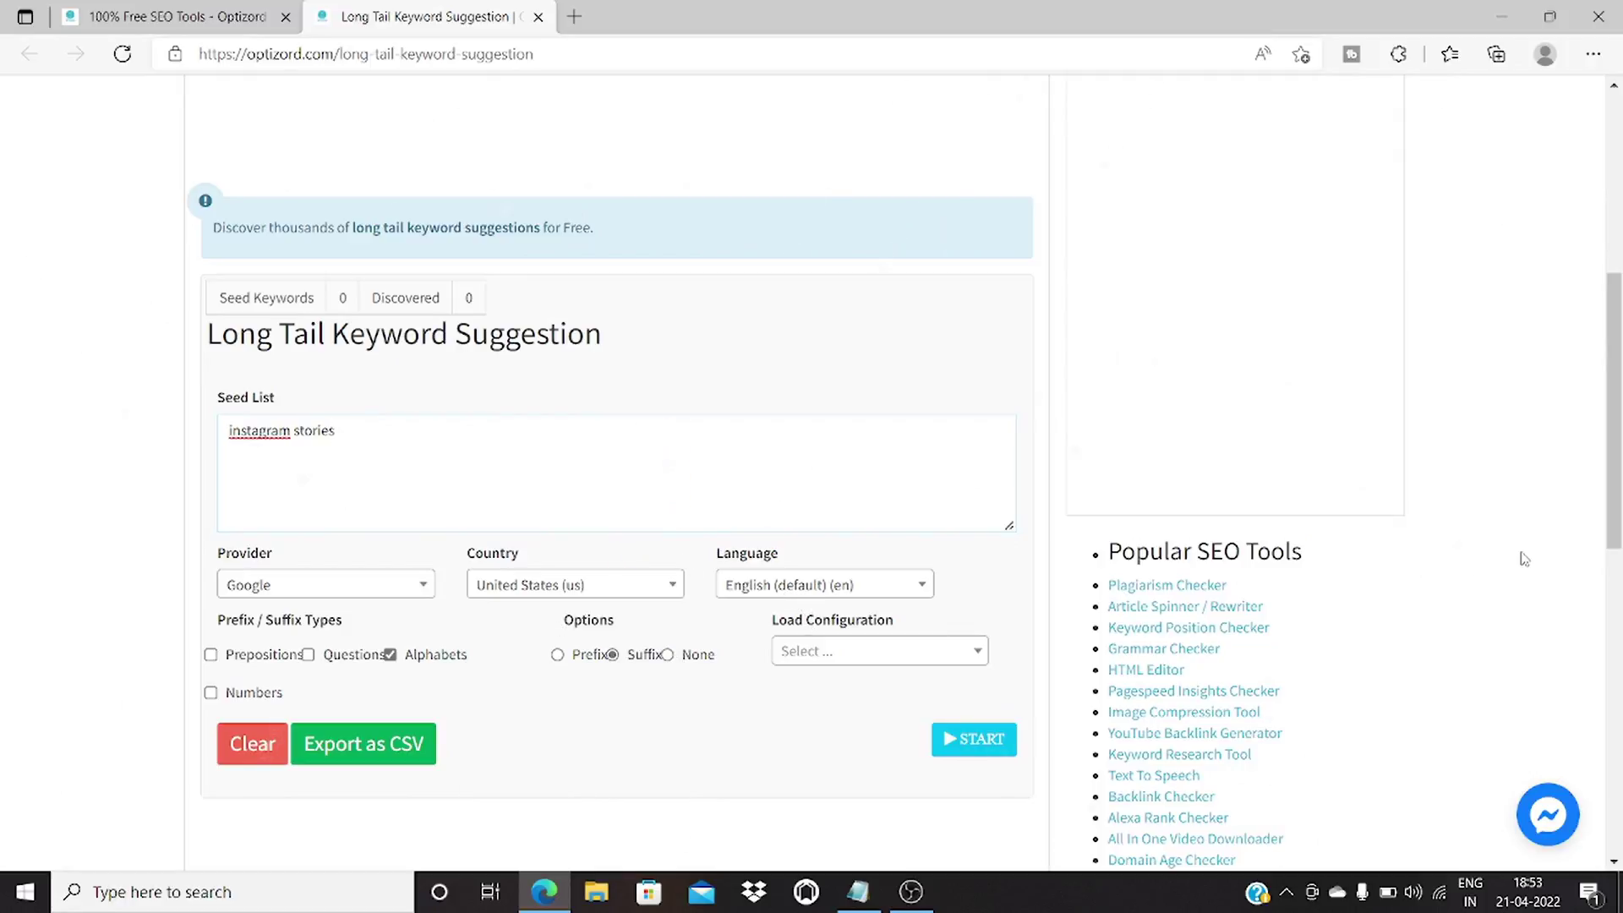
scroll(931, 687, "down", 1)
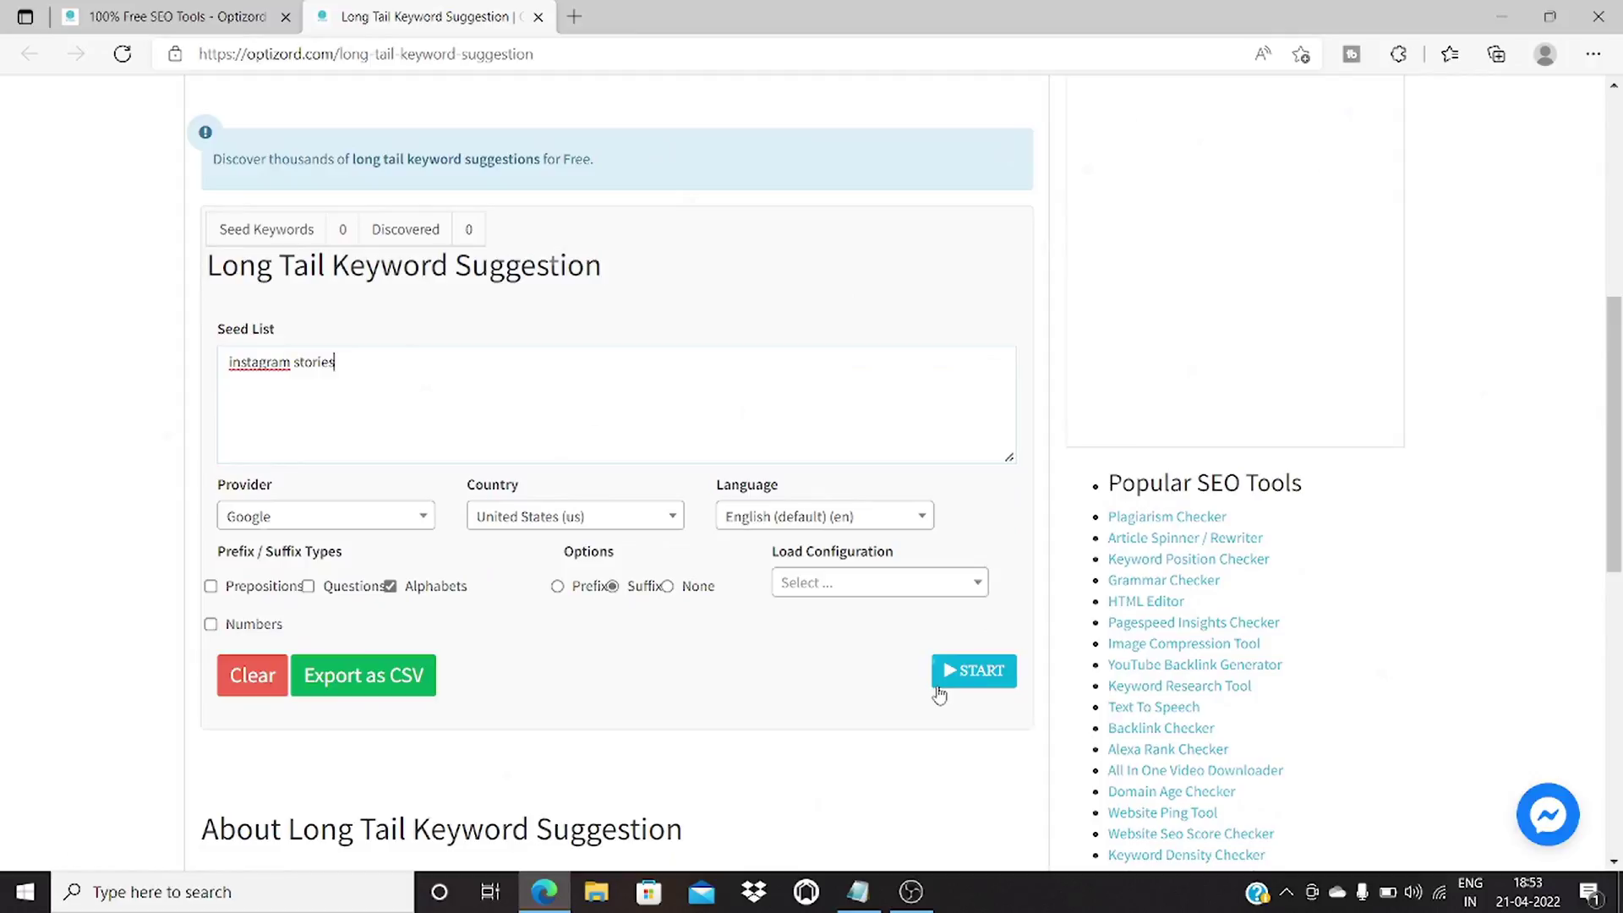
left_click(938, 686)
Step: Review the generated keyword suggestions table and close the Long Tail Keyword Suggestion tab
scroll(965, 667, "down", 7)
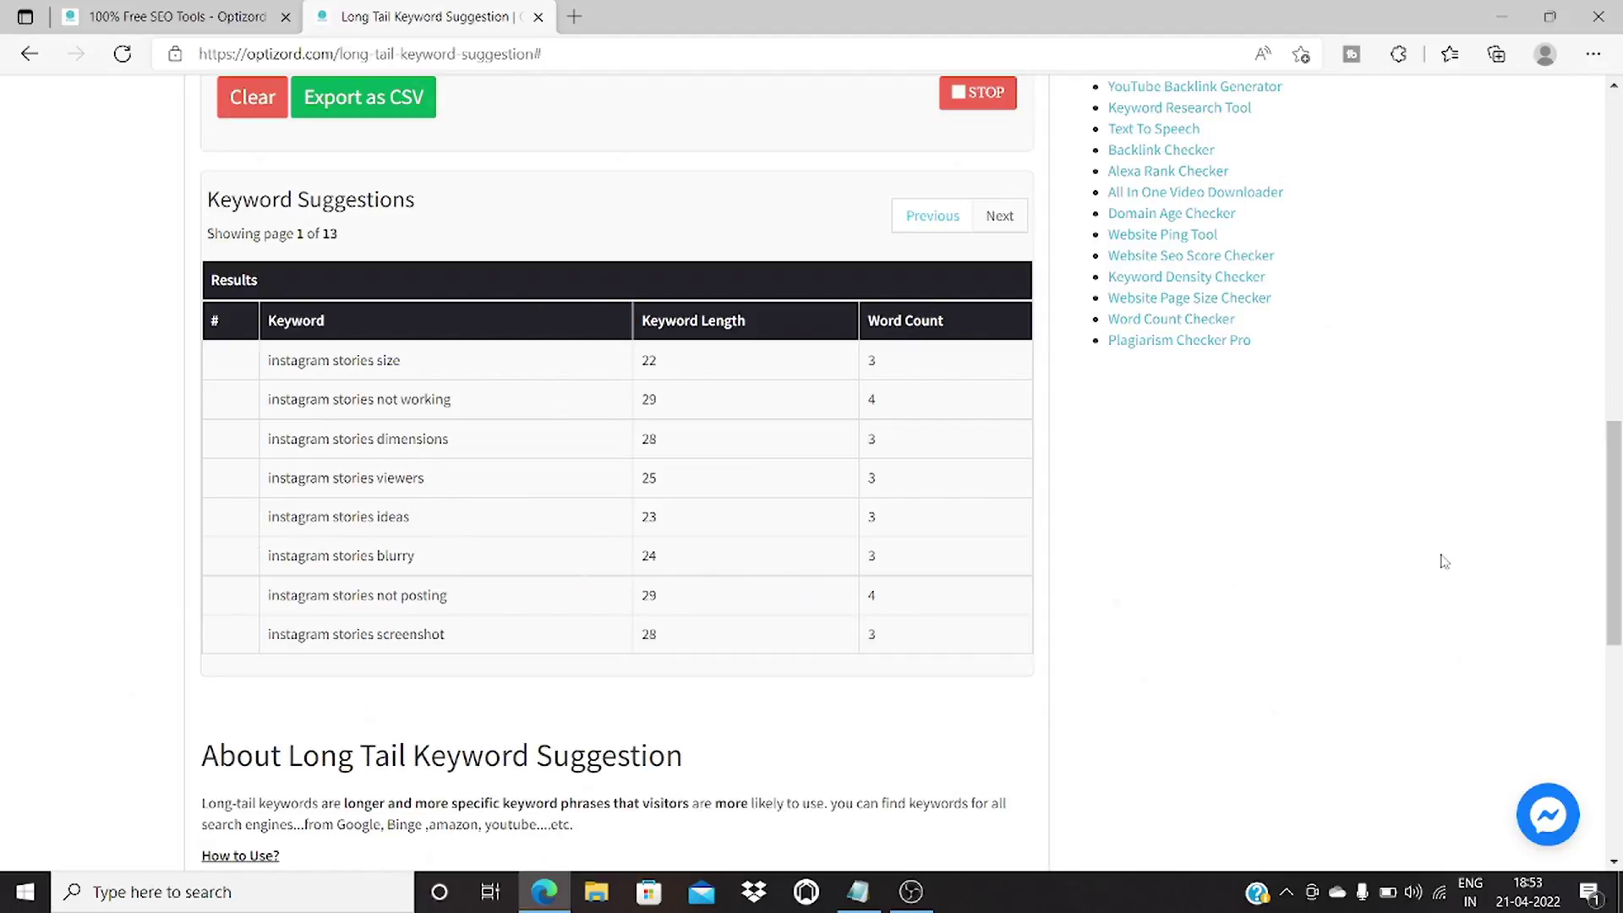
left_click_drag(1615, 533, 1614, 203)
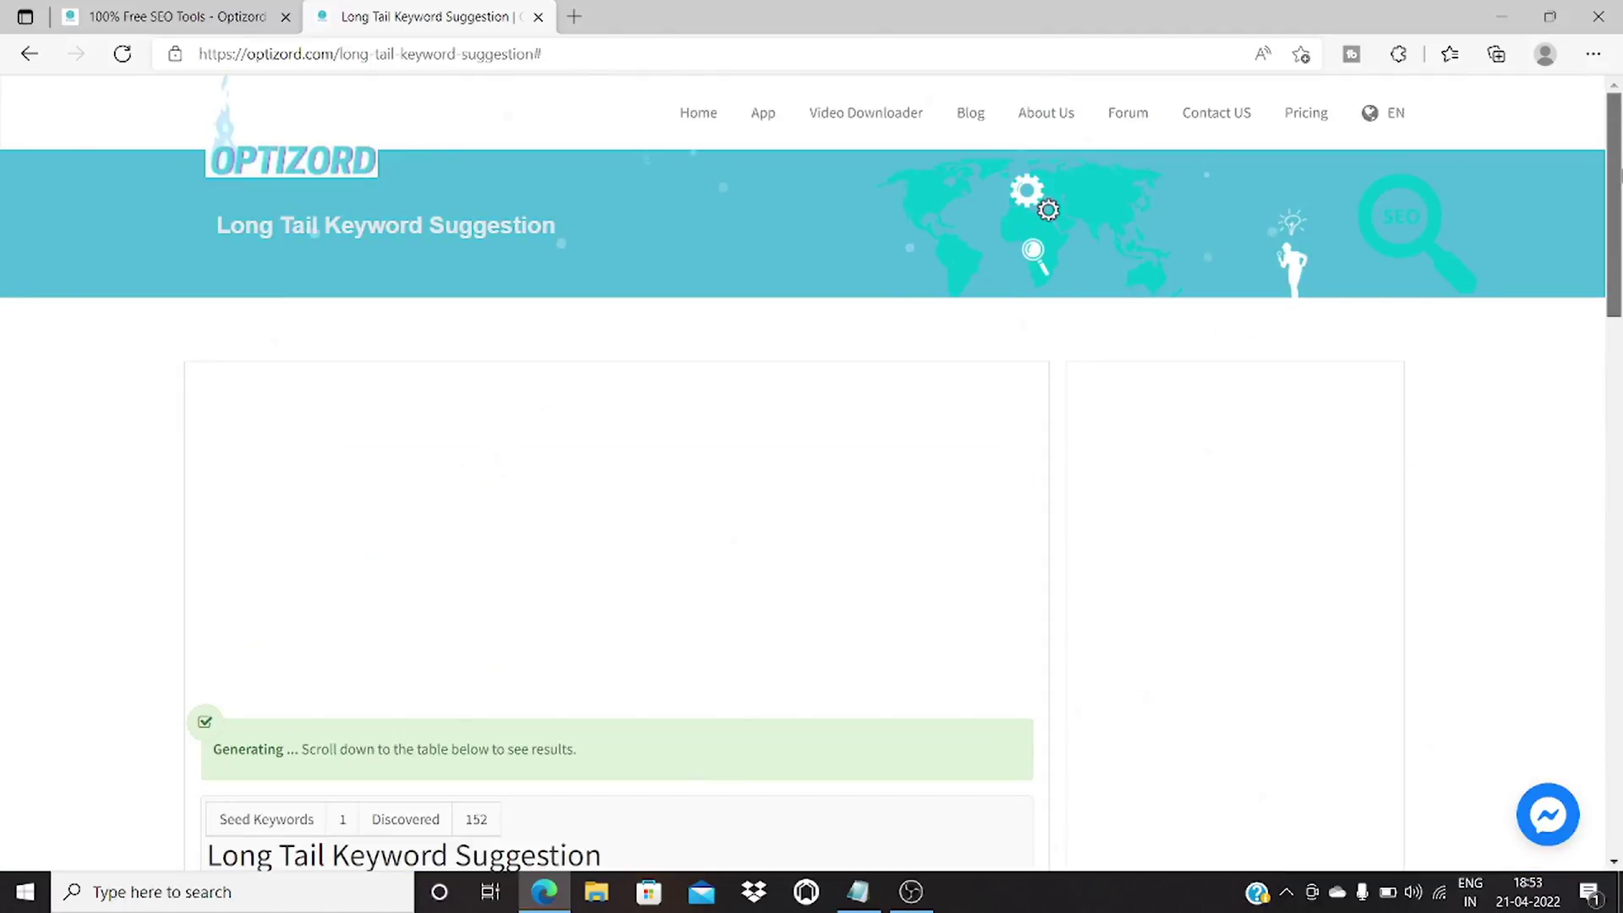
left_click(538, 16)
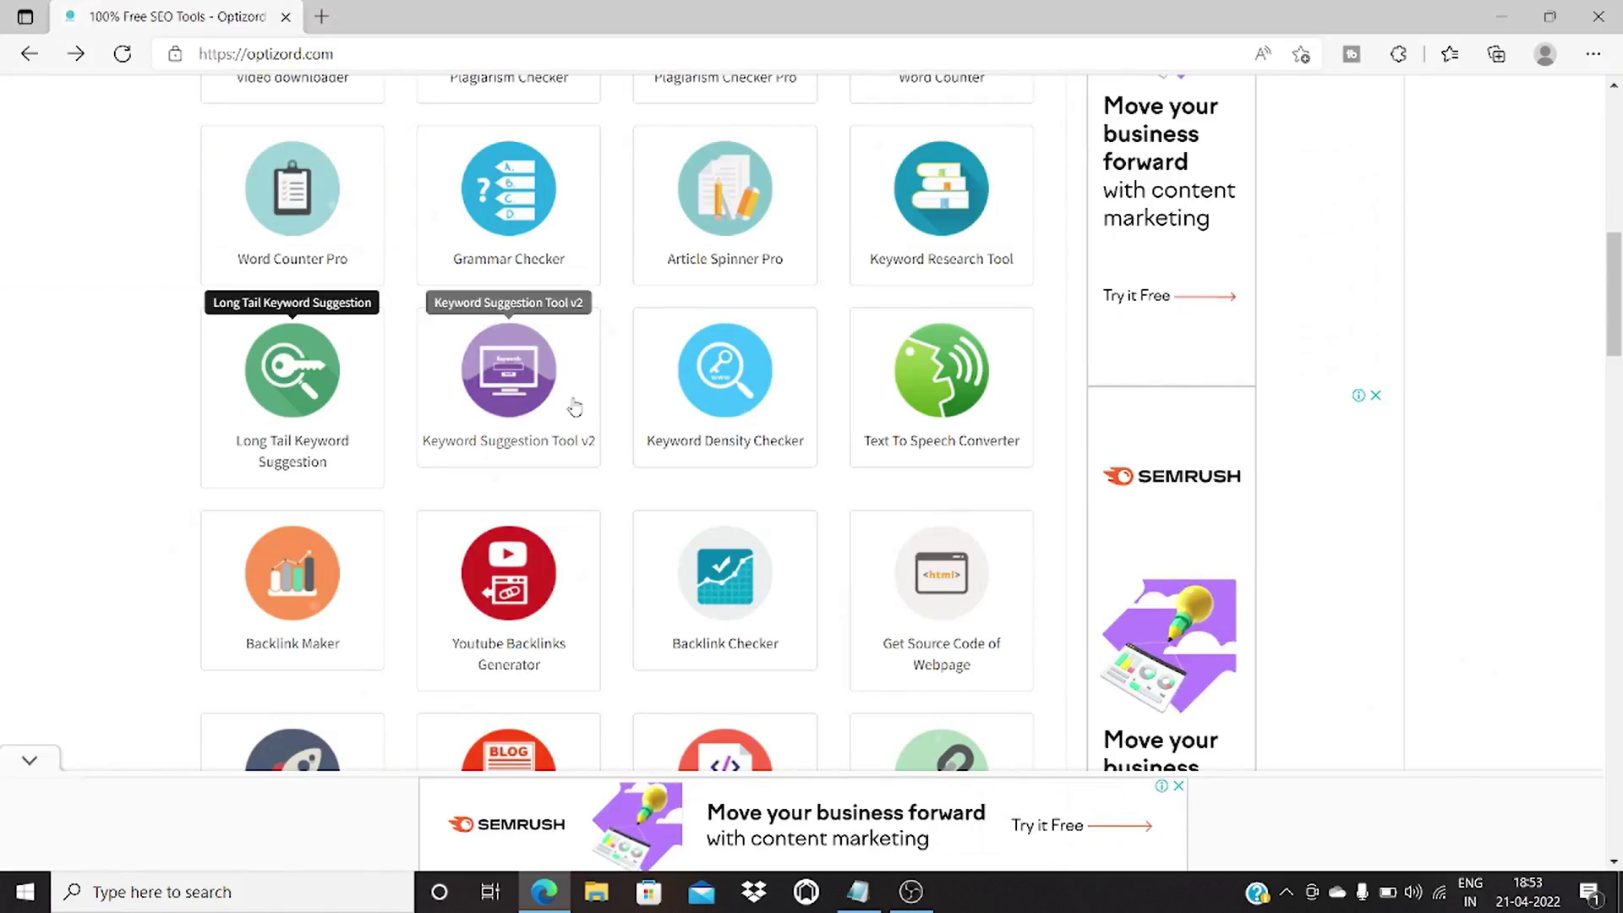
Step: Open the Keyword Density Checker in a new tab and bring its URL form into view
right_click(768, 402)
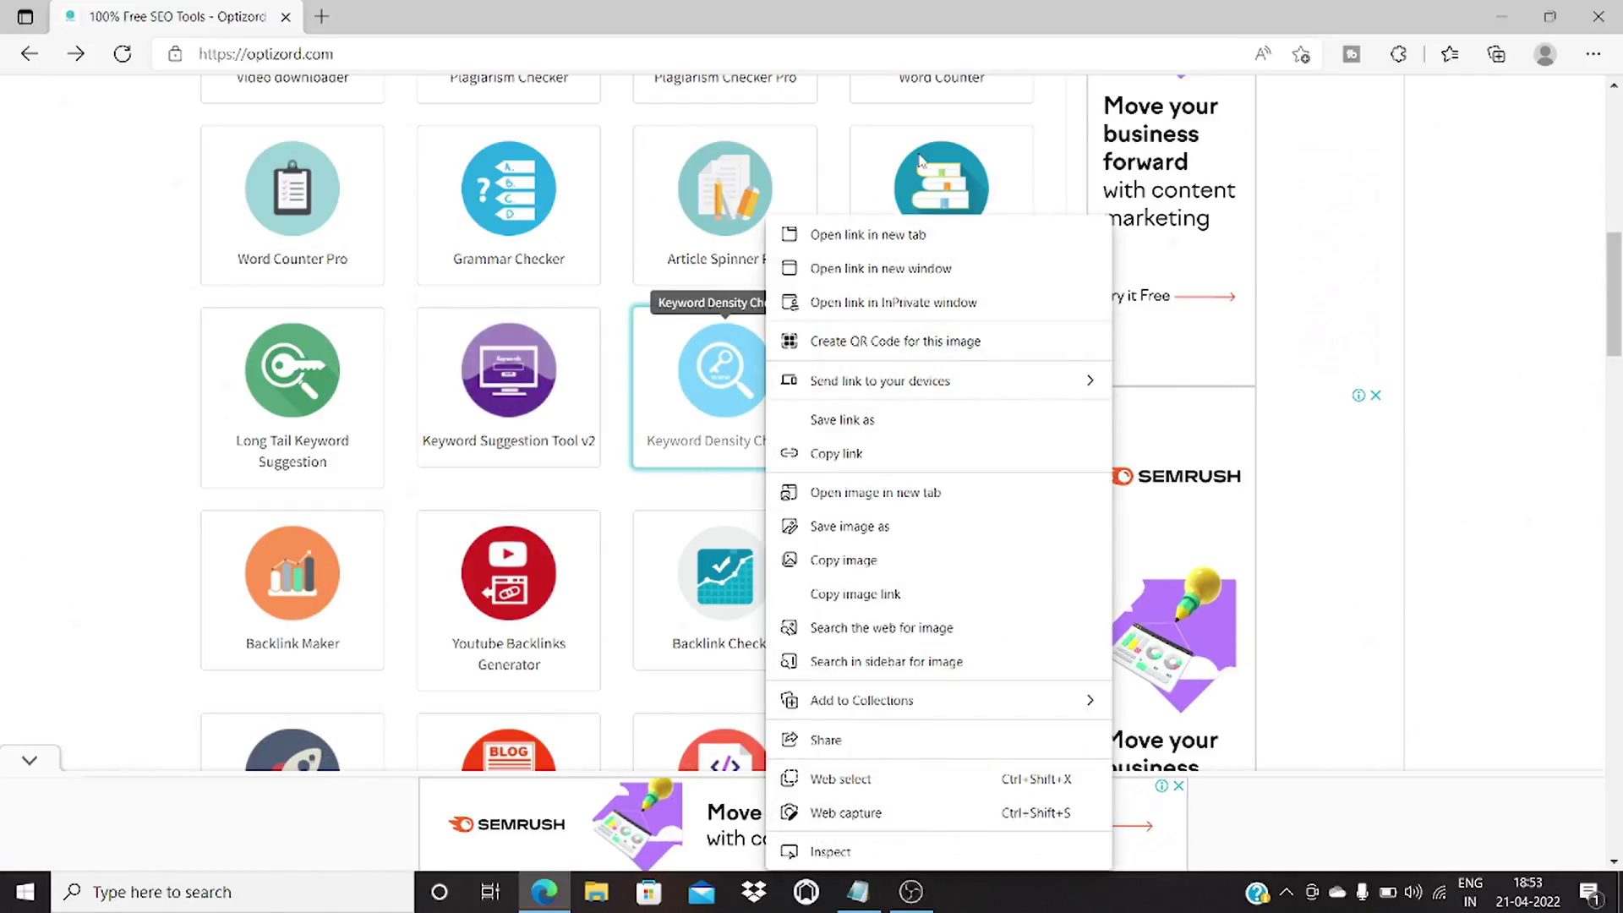
left_click(868, 234)
left_click(426, 17)
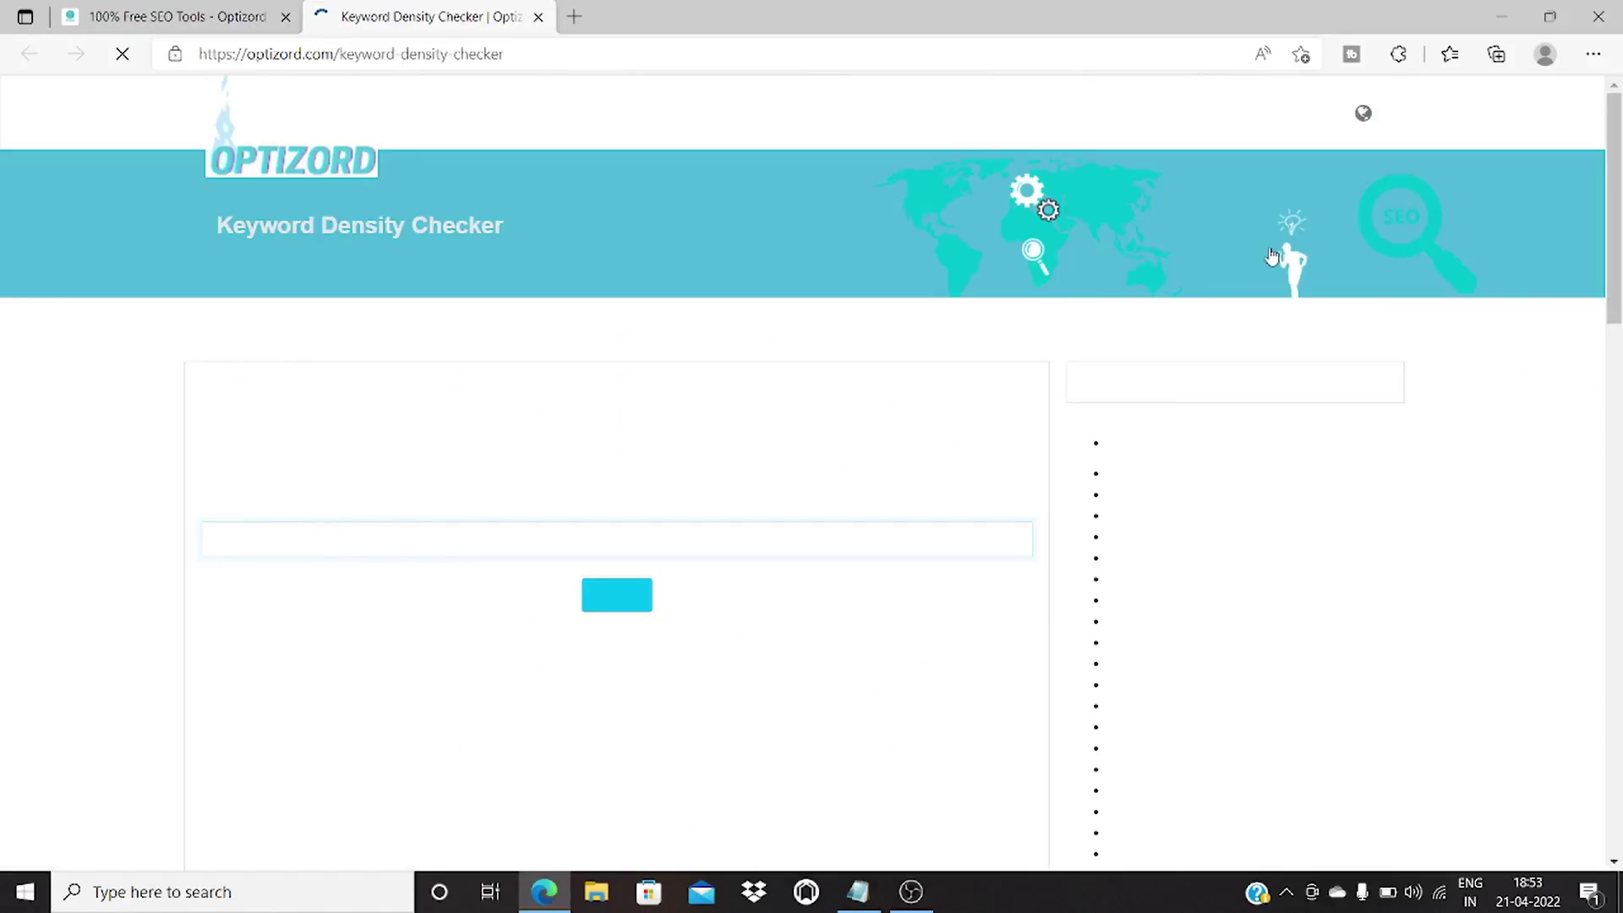
scroll(511, 422, "down", 7)
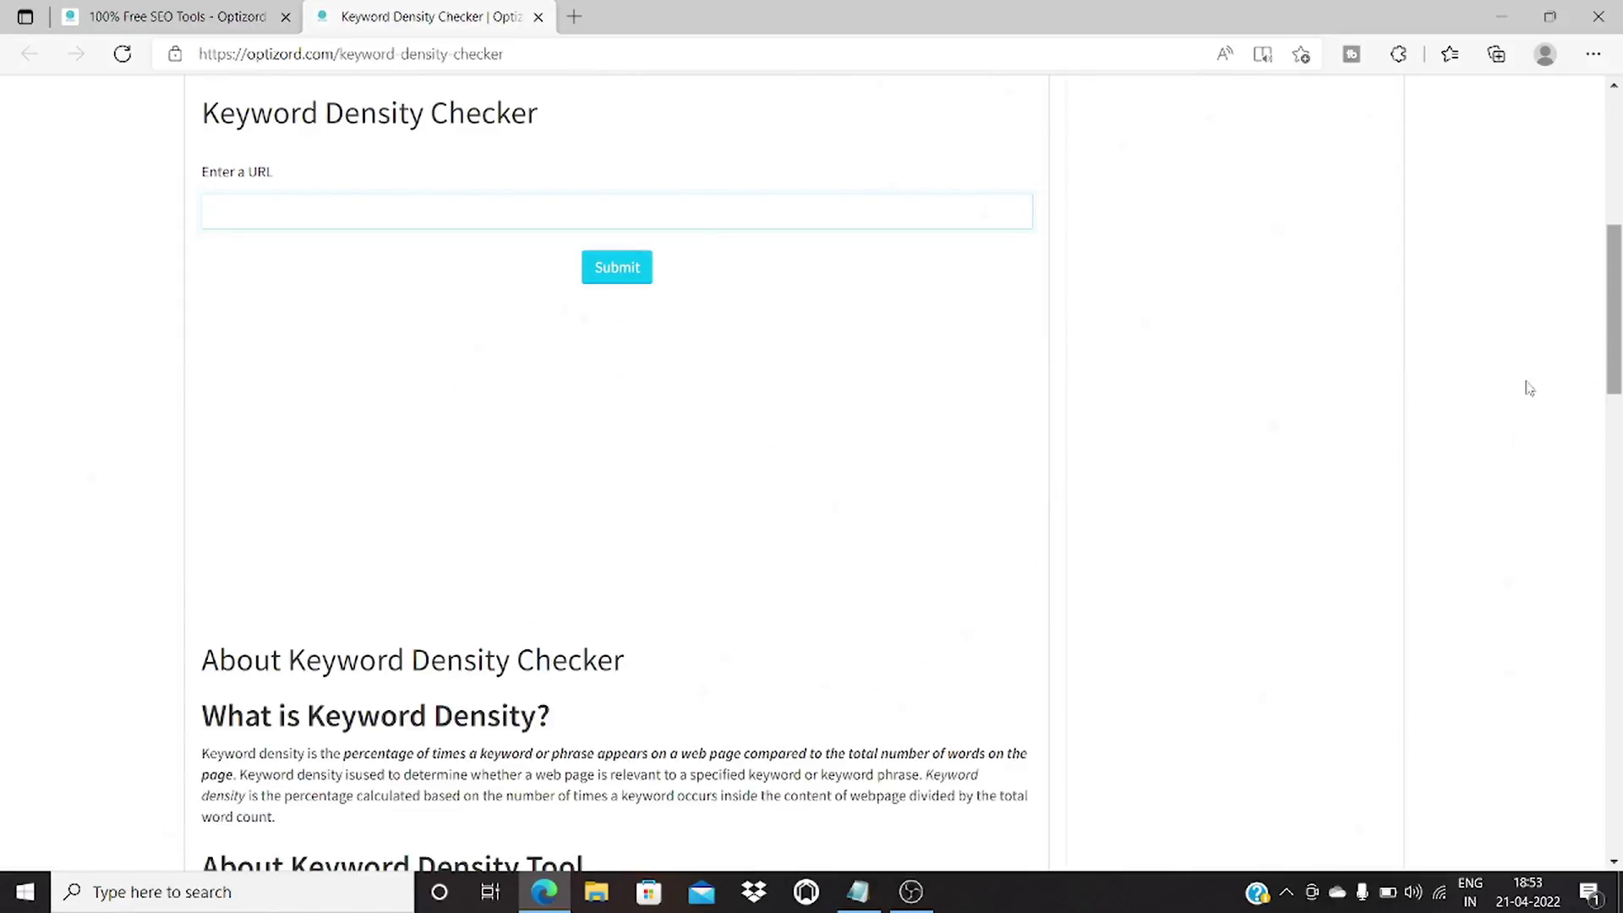
Step: Try to submit the keyword density form with the URL field left empty and dismiss the resulting message
left_click(511, 209)
left_click(671, 213)
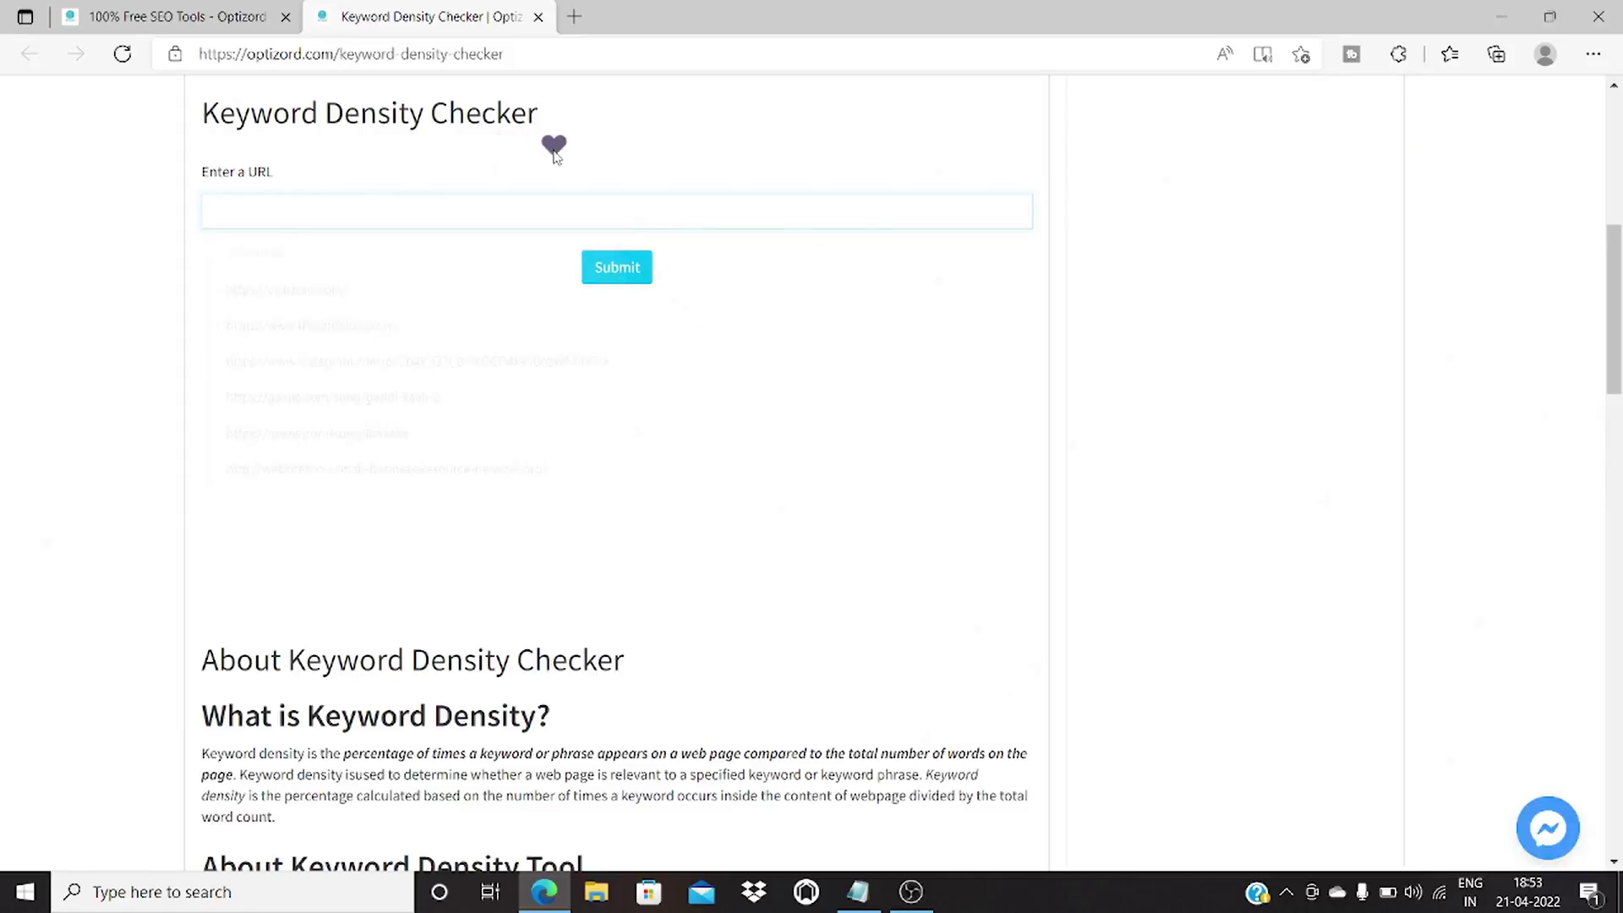
left_click(618, 270)
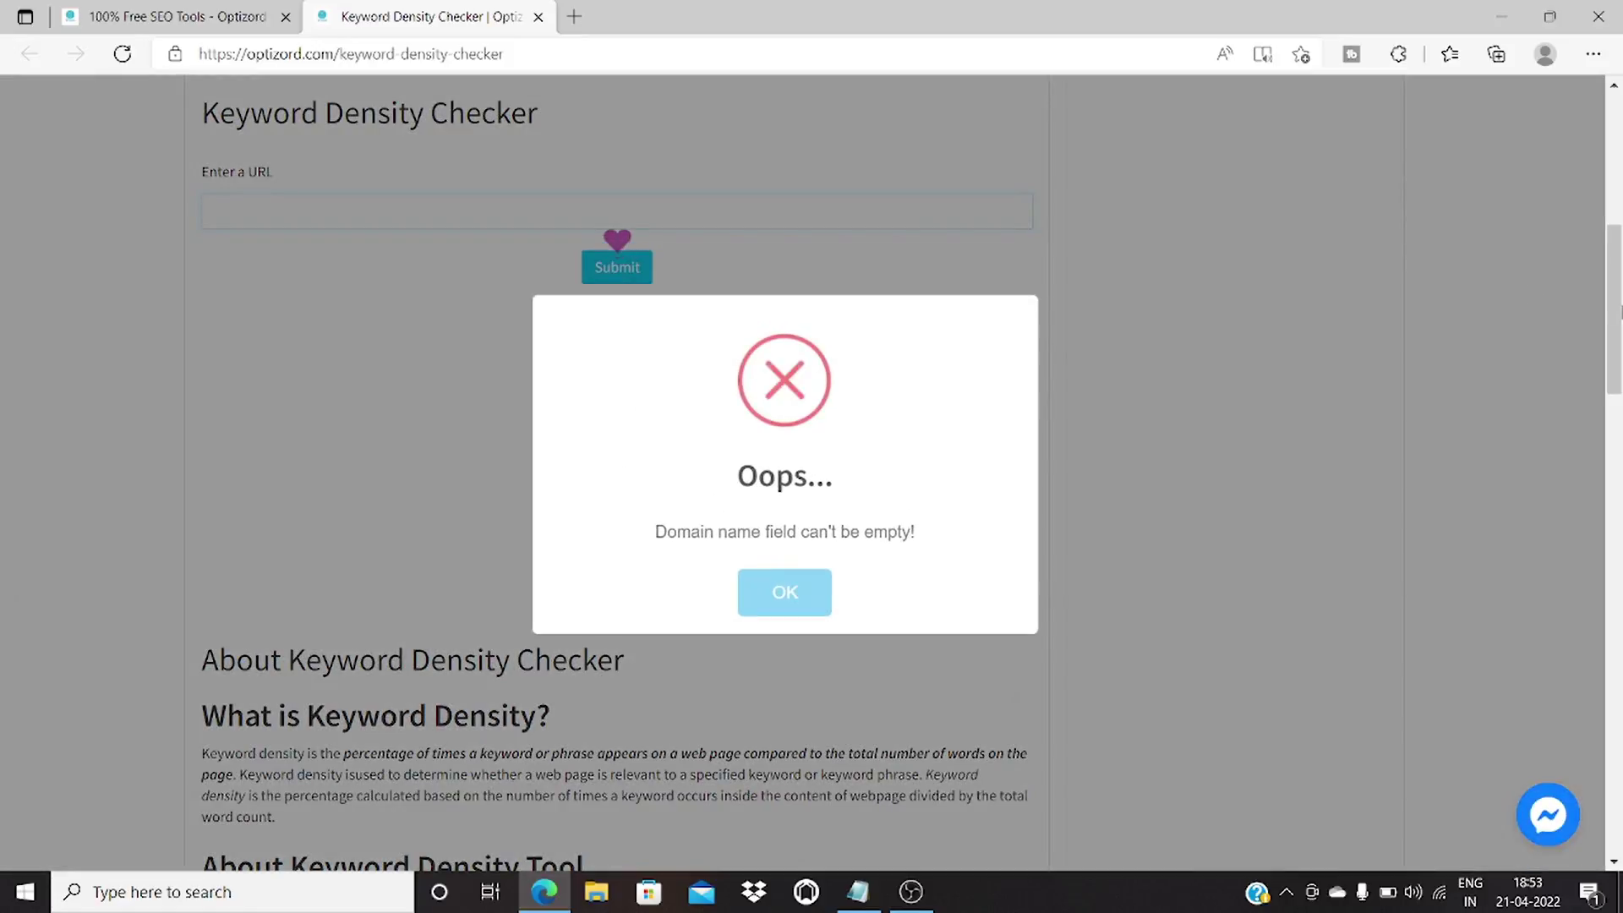
left_click(797, 585)
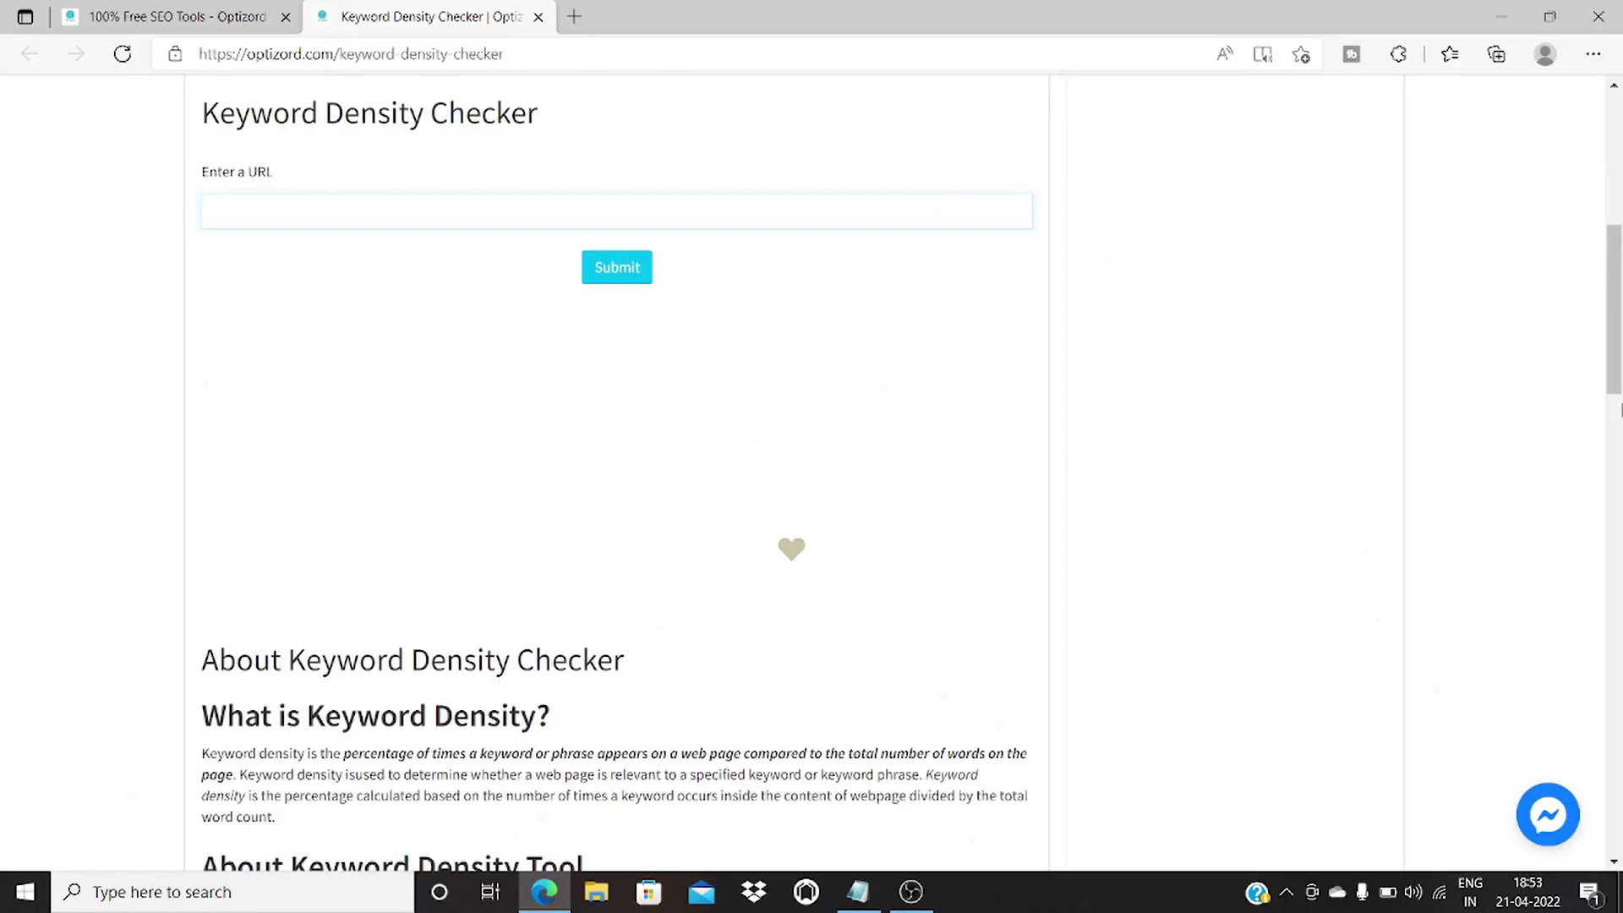
Step: Look over the Keyword Density Checker page and close its tab
scroll(1082, 475, "up", 7)
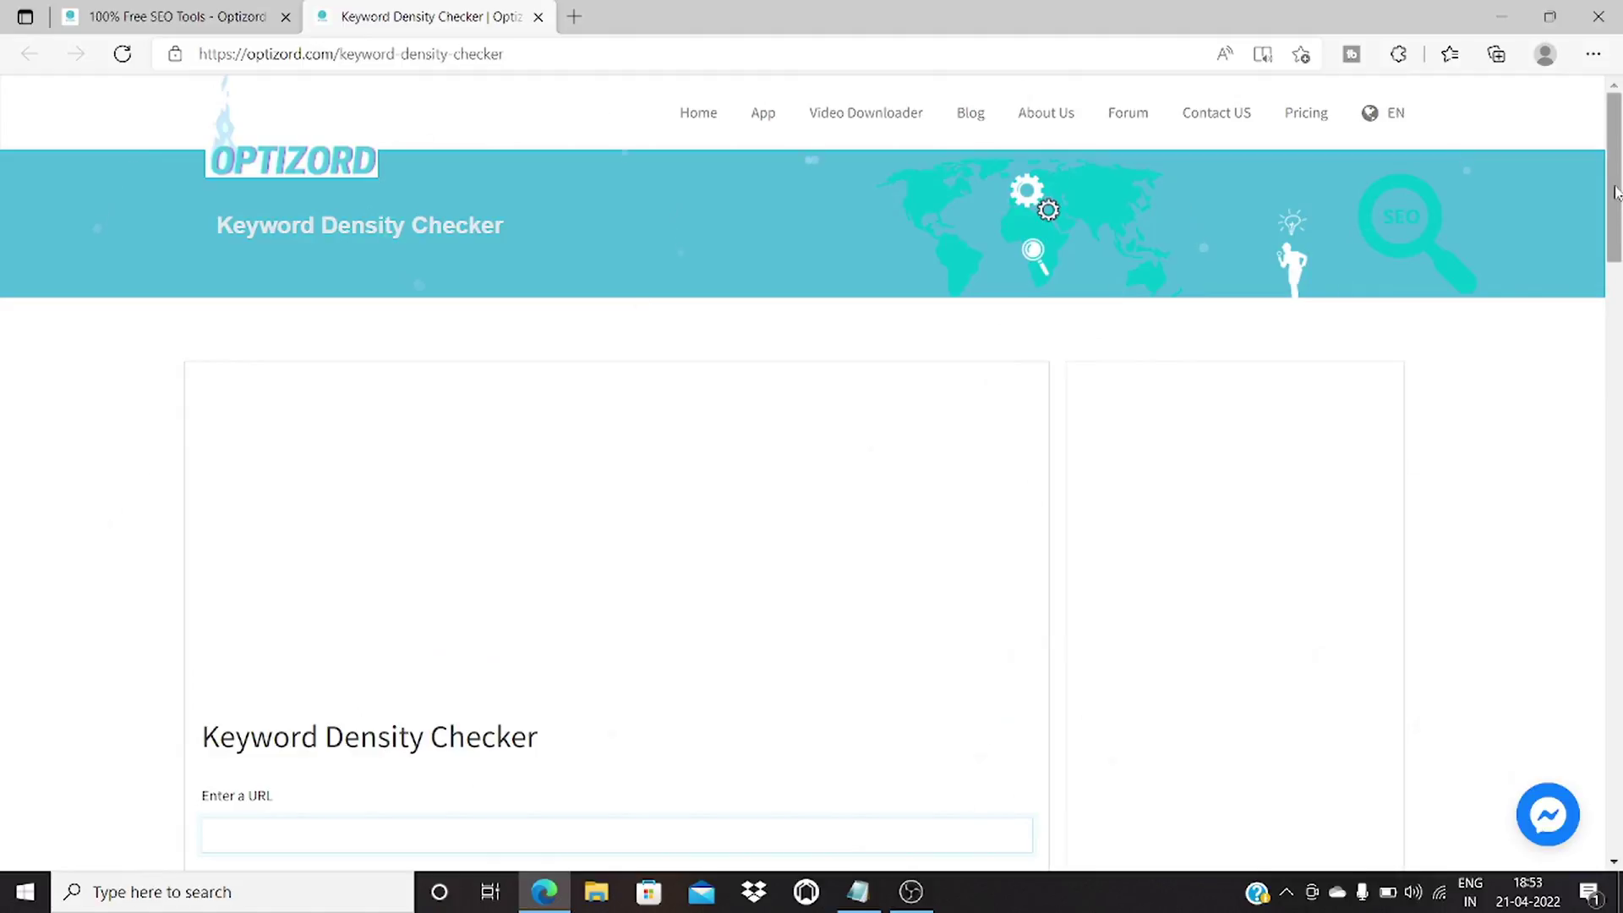
scroll(1175, 389, "down", 3)
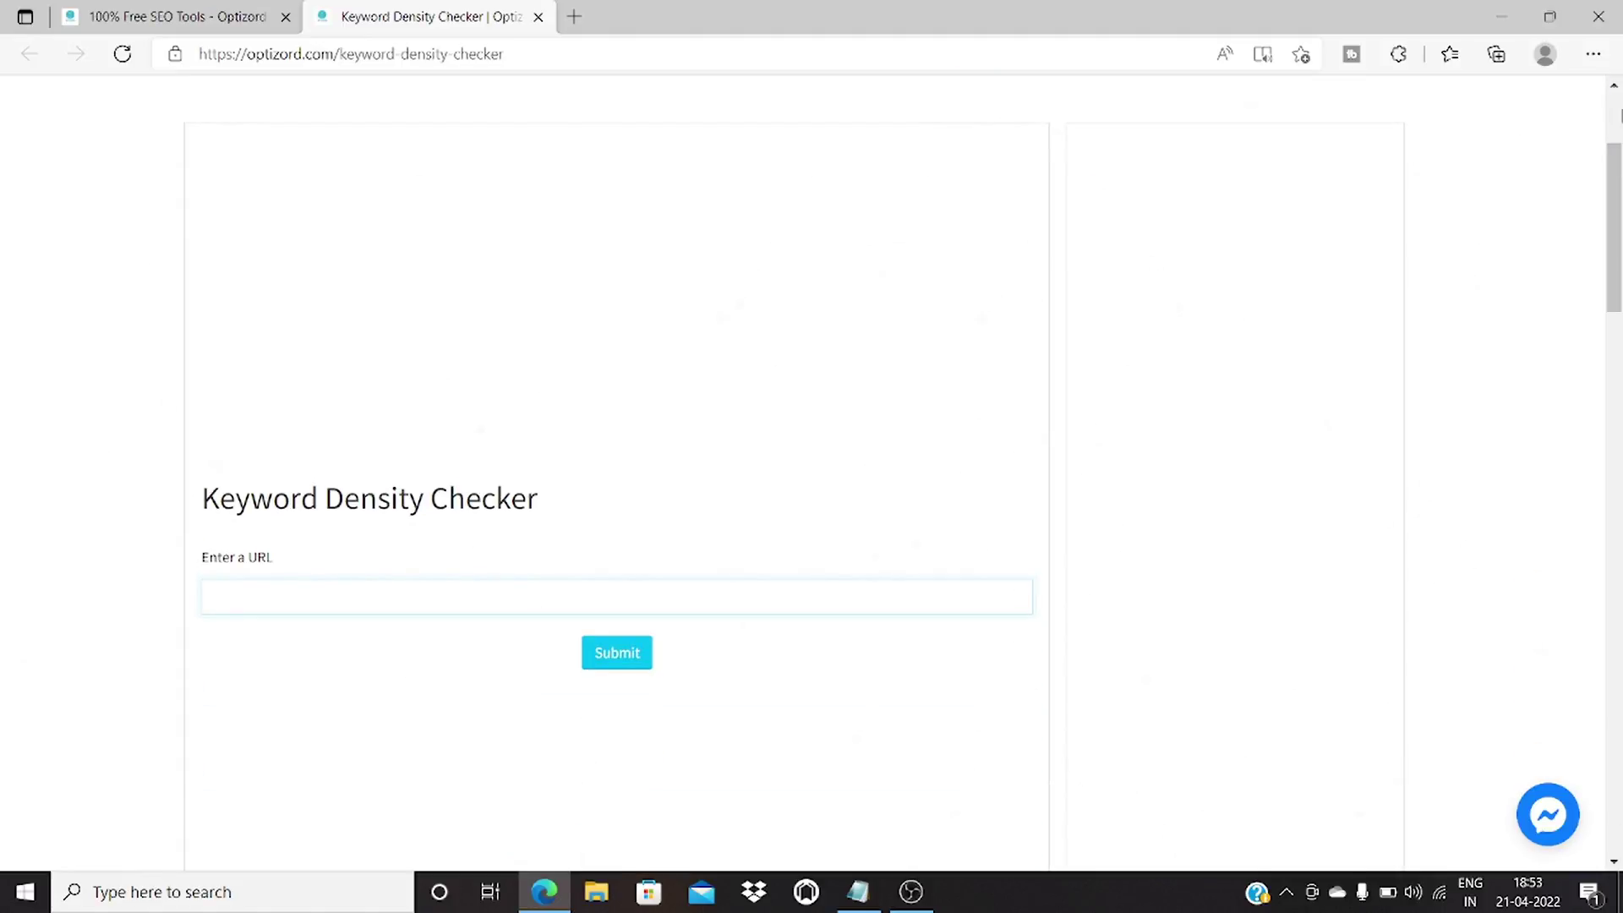
scroll(1616, 150, "up", 1)
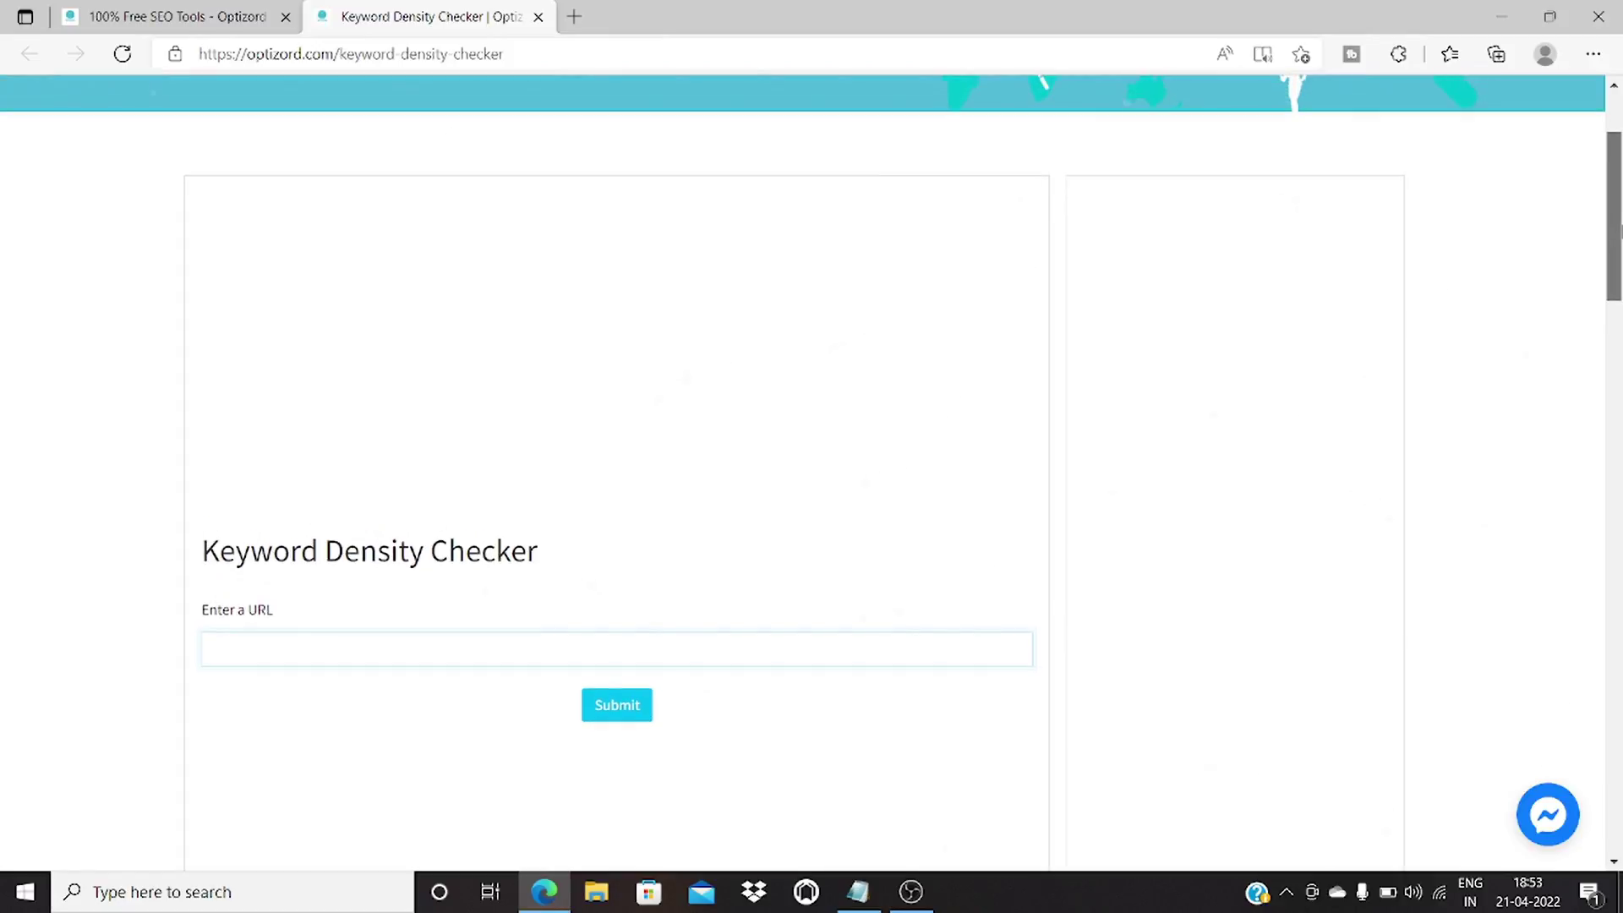
scroll(743, 406, "down", 2)
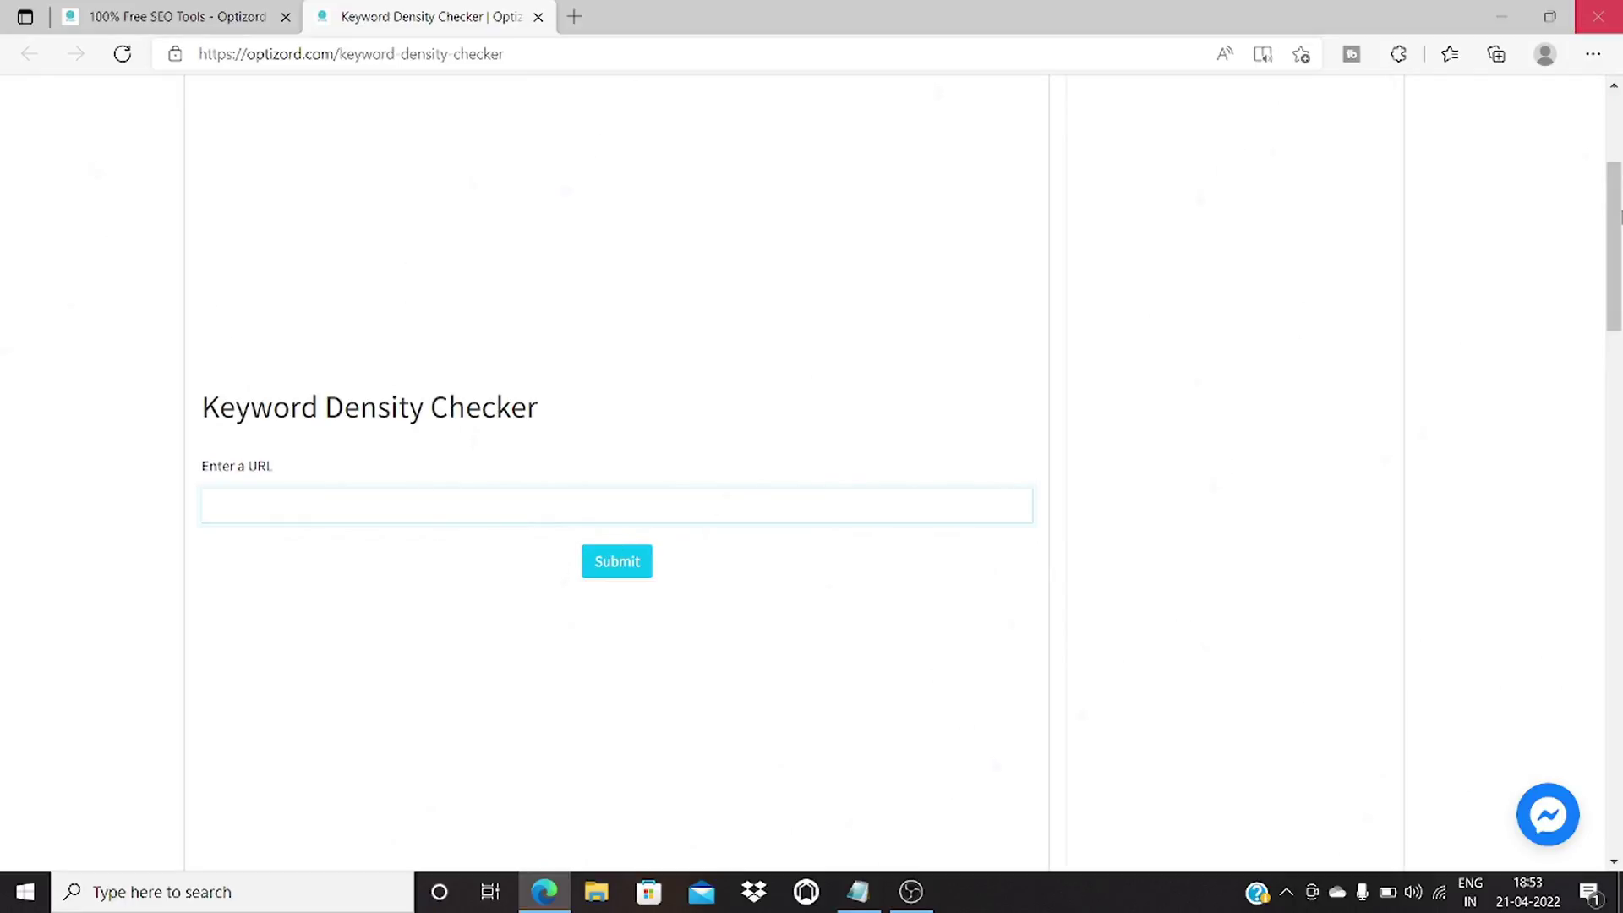
mouse_move(1614, 245)
left_mouse_down()
mouse_move(1614, 201)
mouse_move(1616, 217)
left_mouse_up()
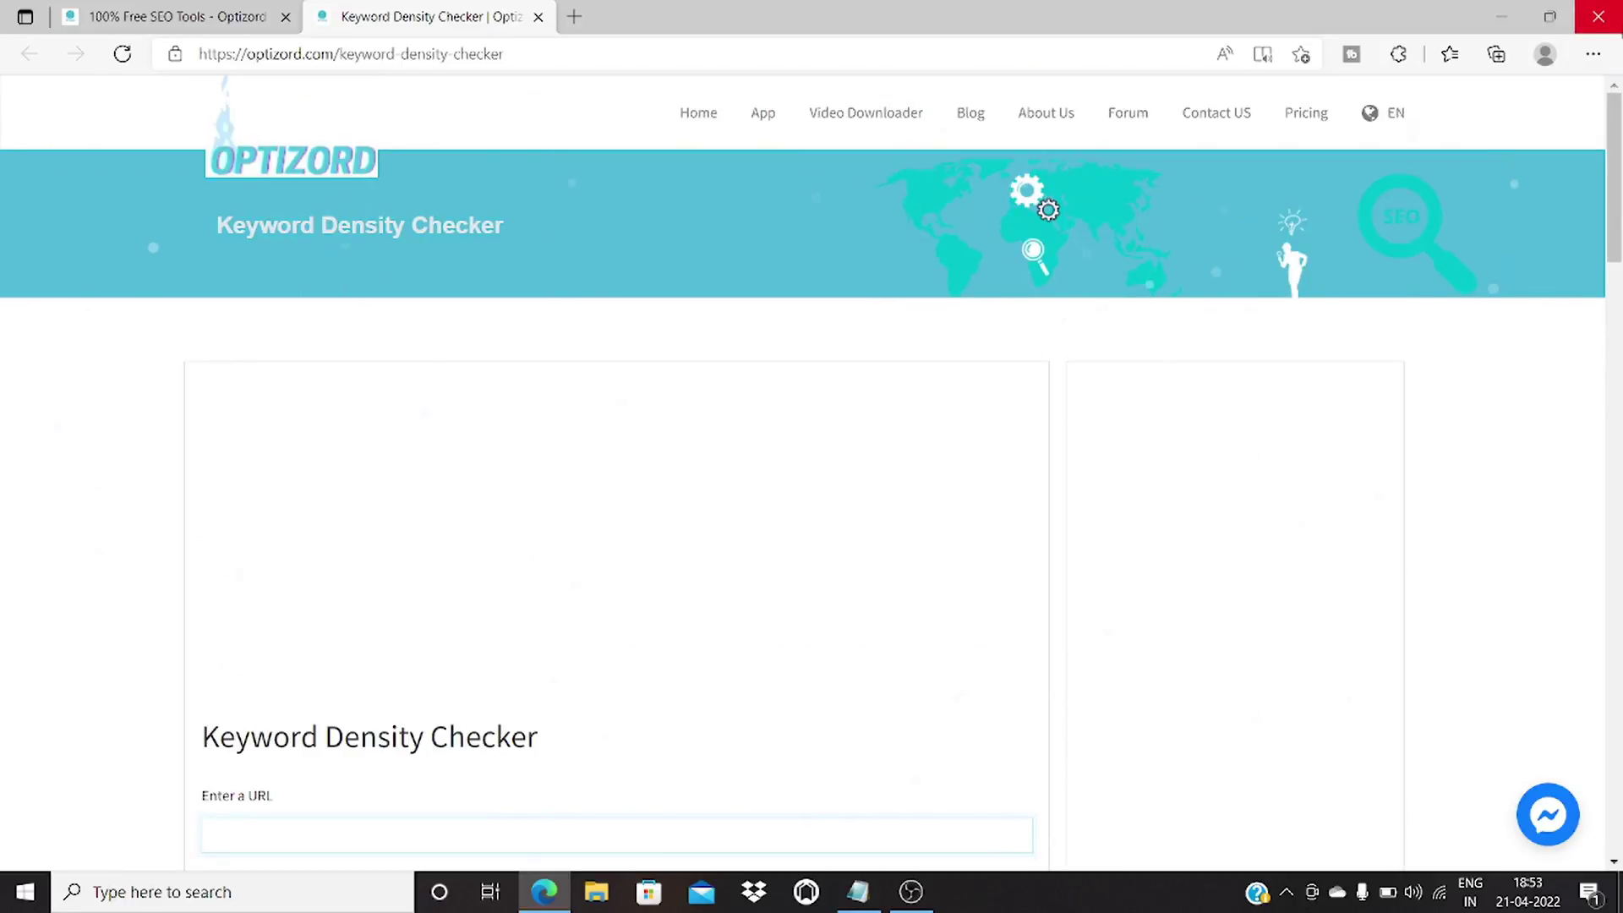
left_click(538, 18)
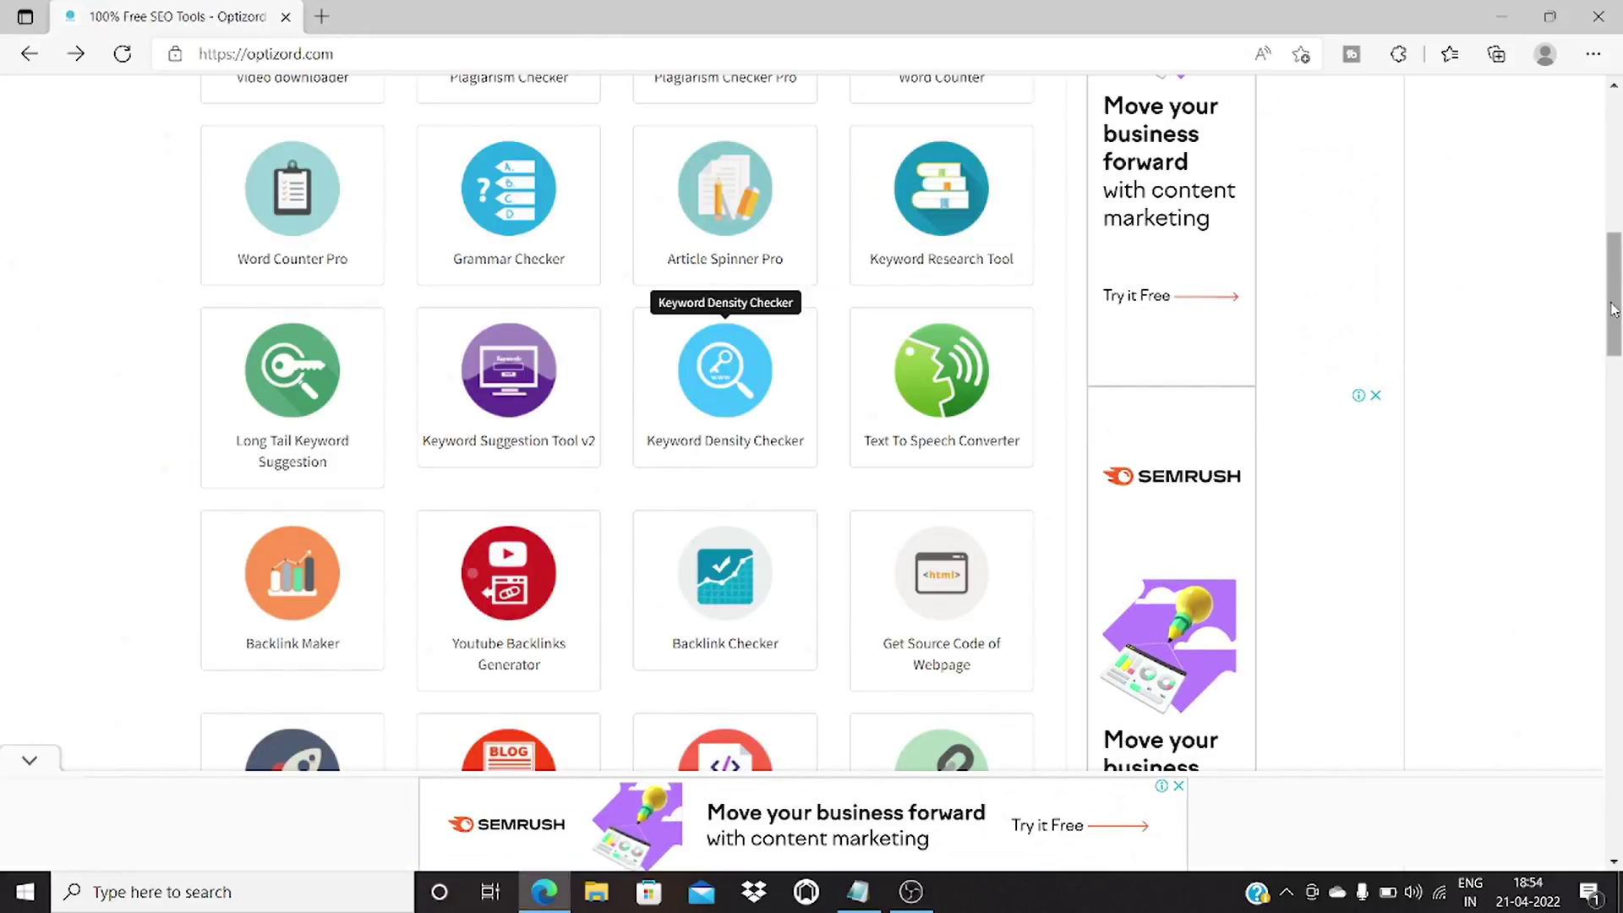
Step: Open the Text To Speech Converter in a new tab and bring its text entry form into view
scroll(1613, 310, "down", 2)
right_click(982, 218)
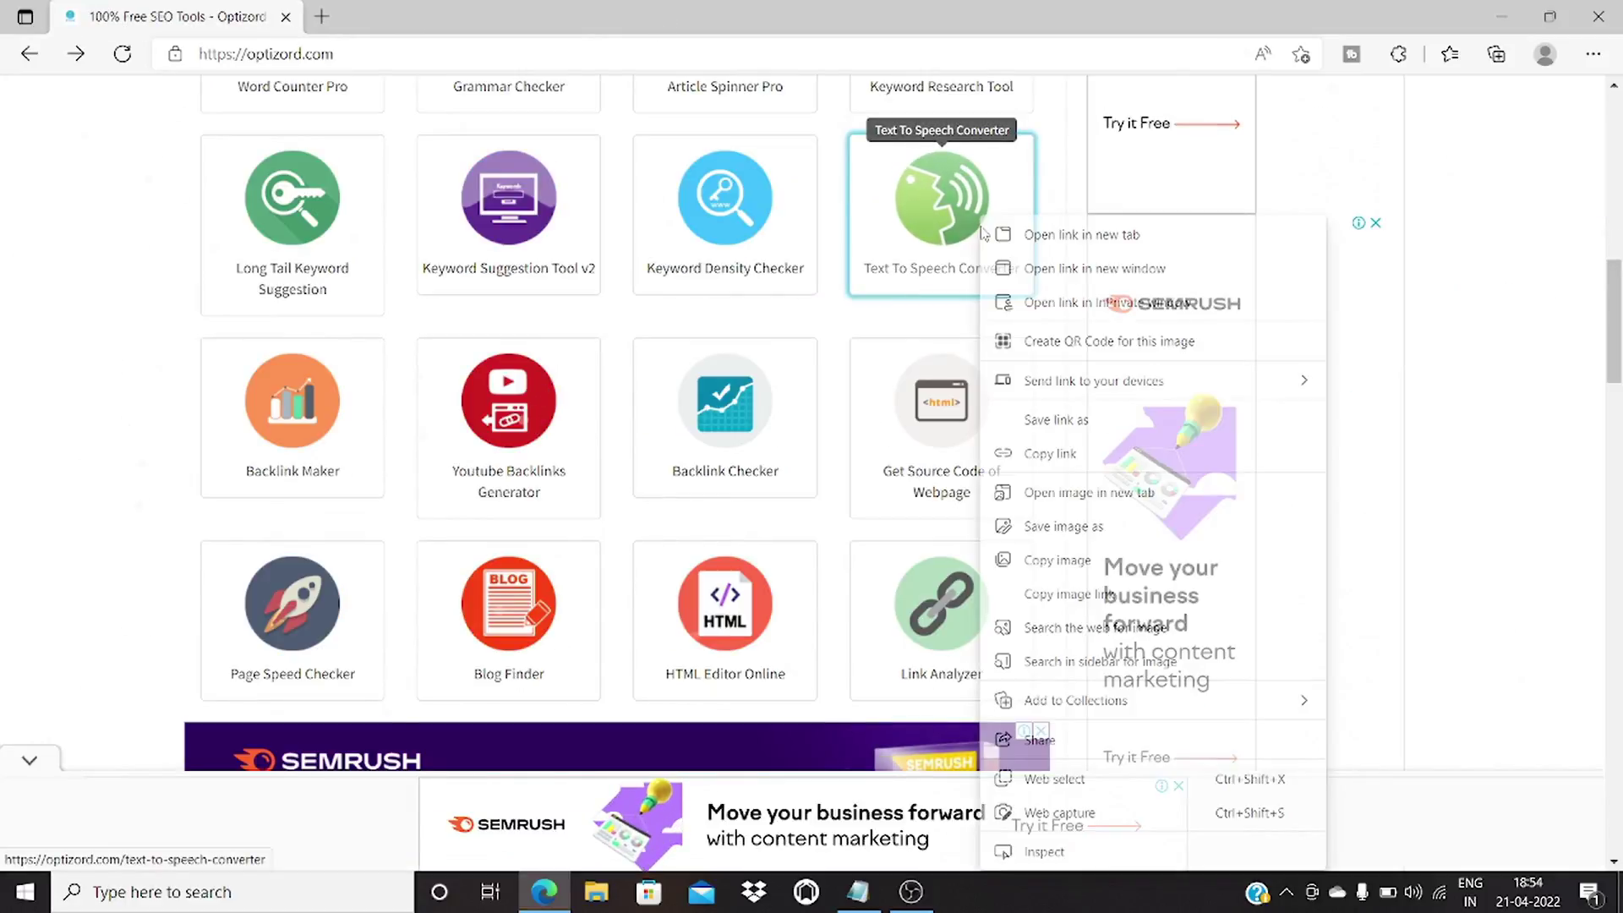
left_click(1058, 234)
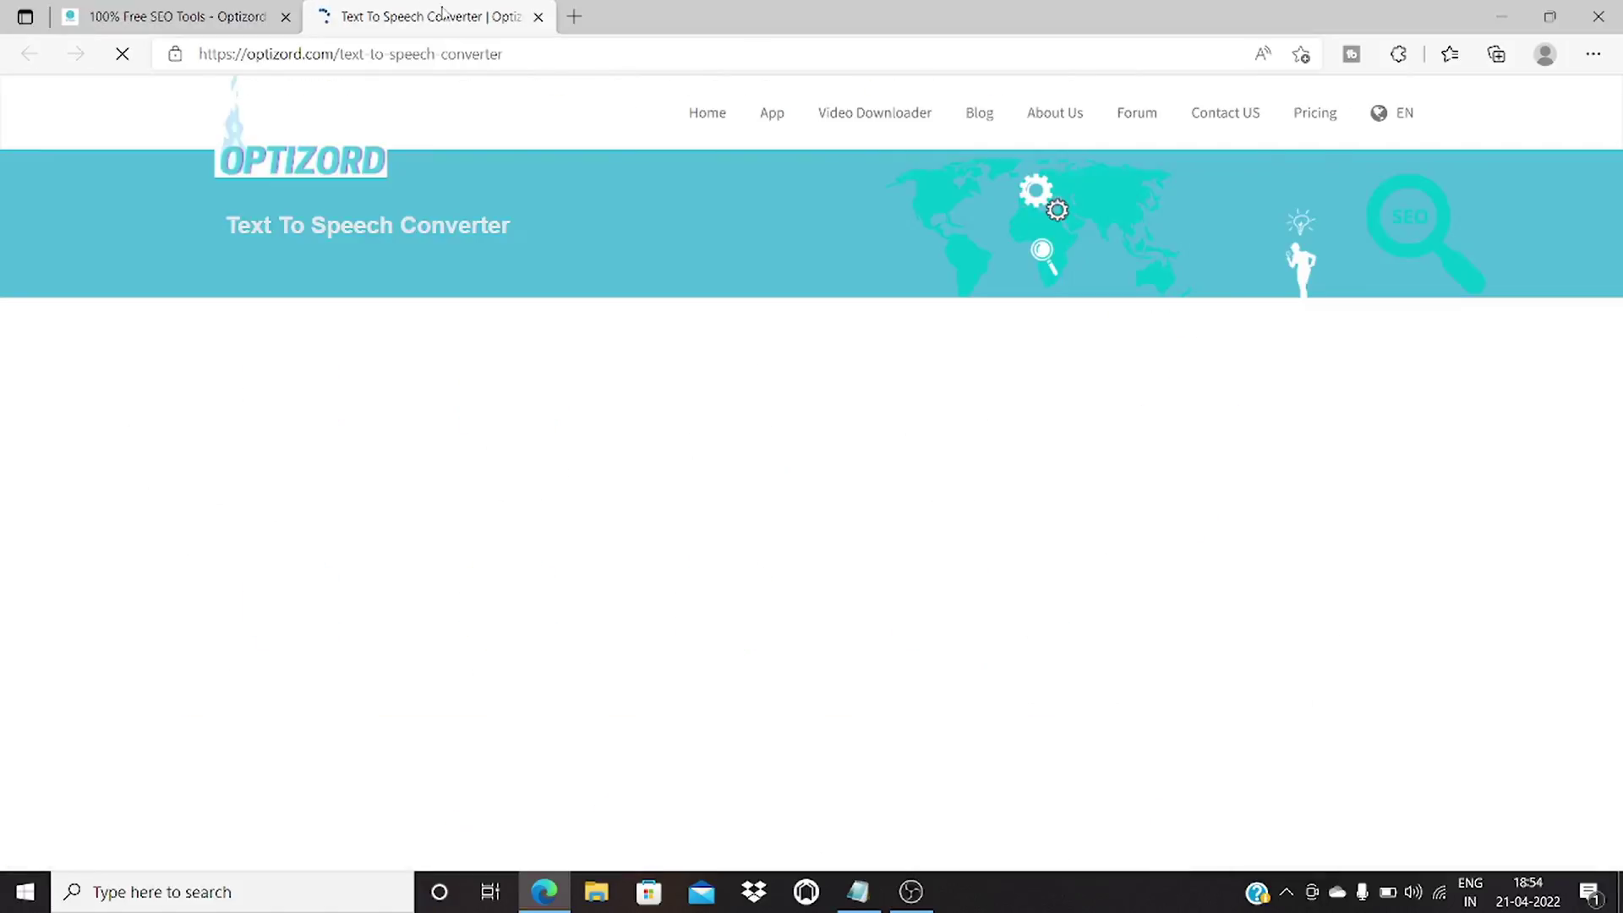
scroll(429, 463, "down", 5)
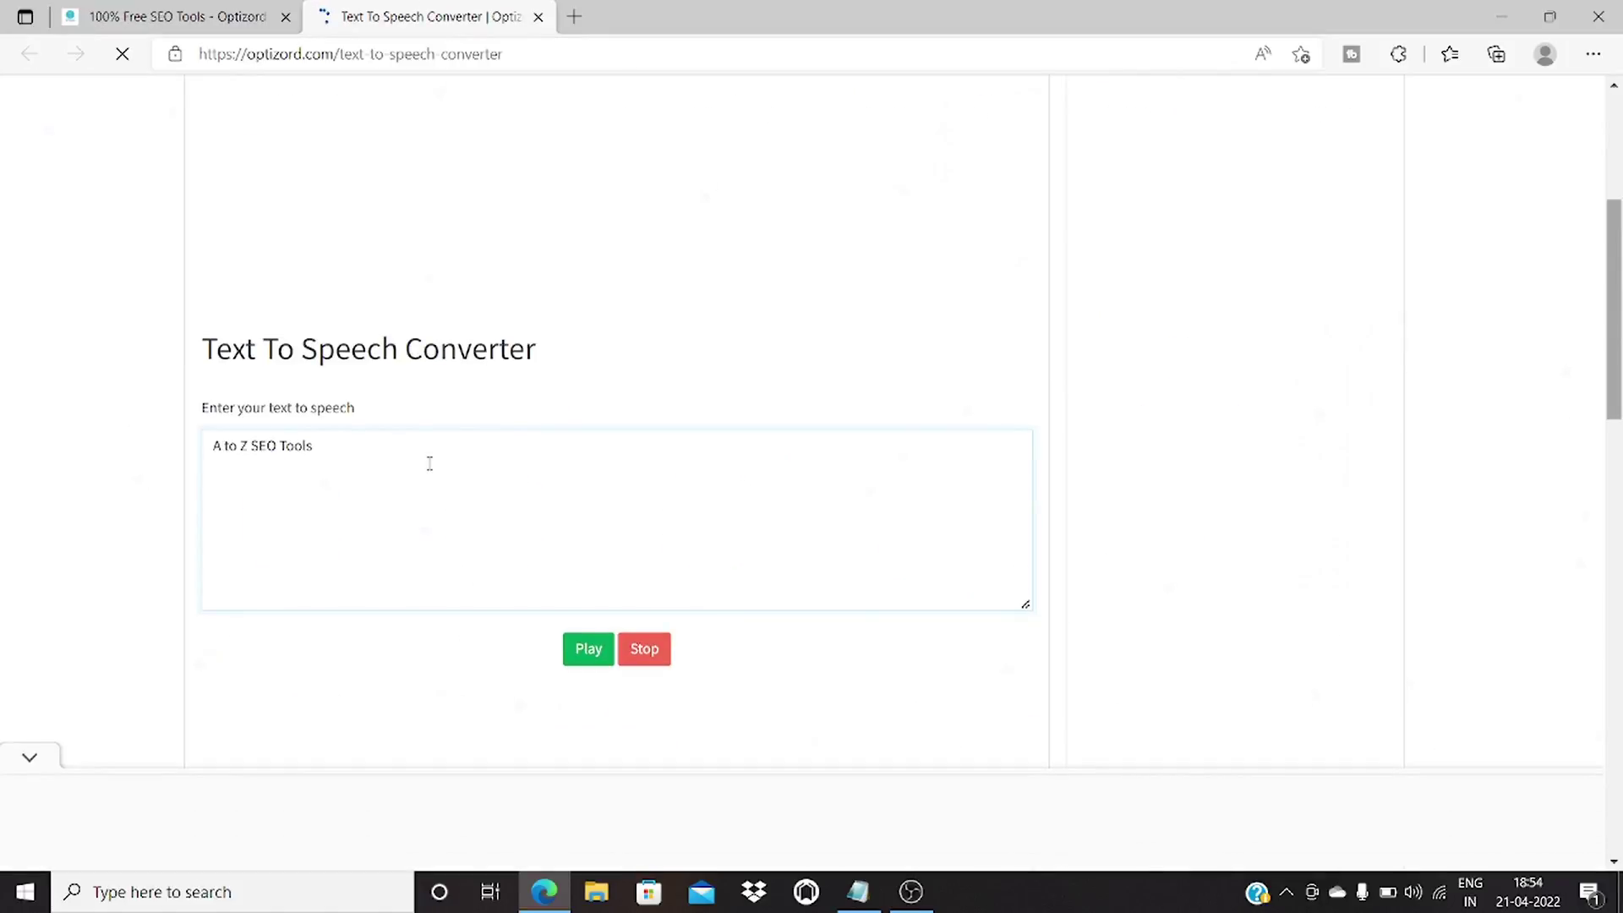
Step: Replace the sample text in the speech converter with "hi how are you" and convert it to audio
left_click_drag(391, 446, 24, 418)
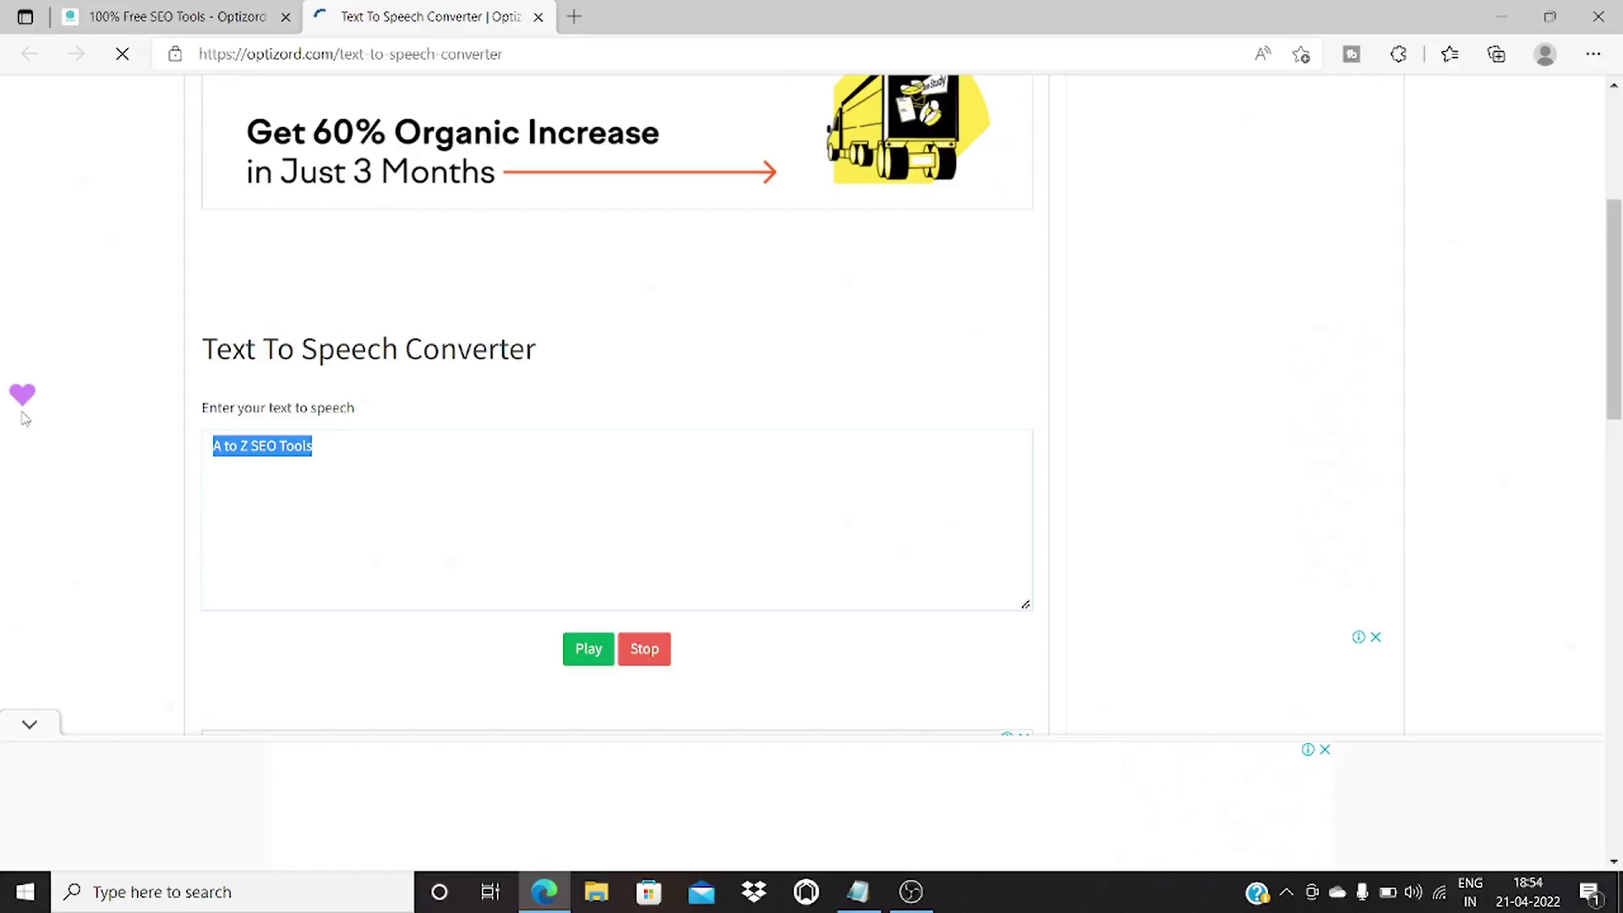
type("hi how are ")
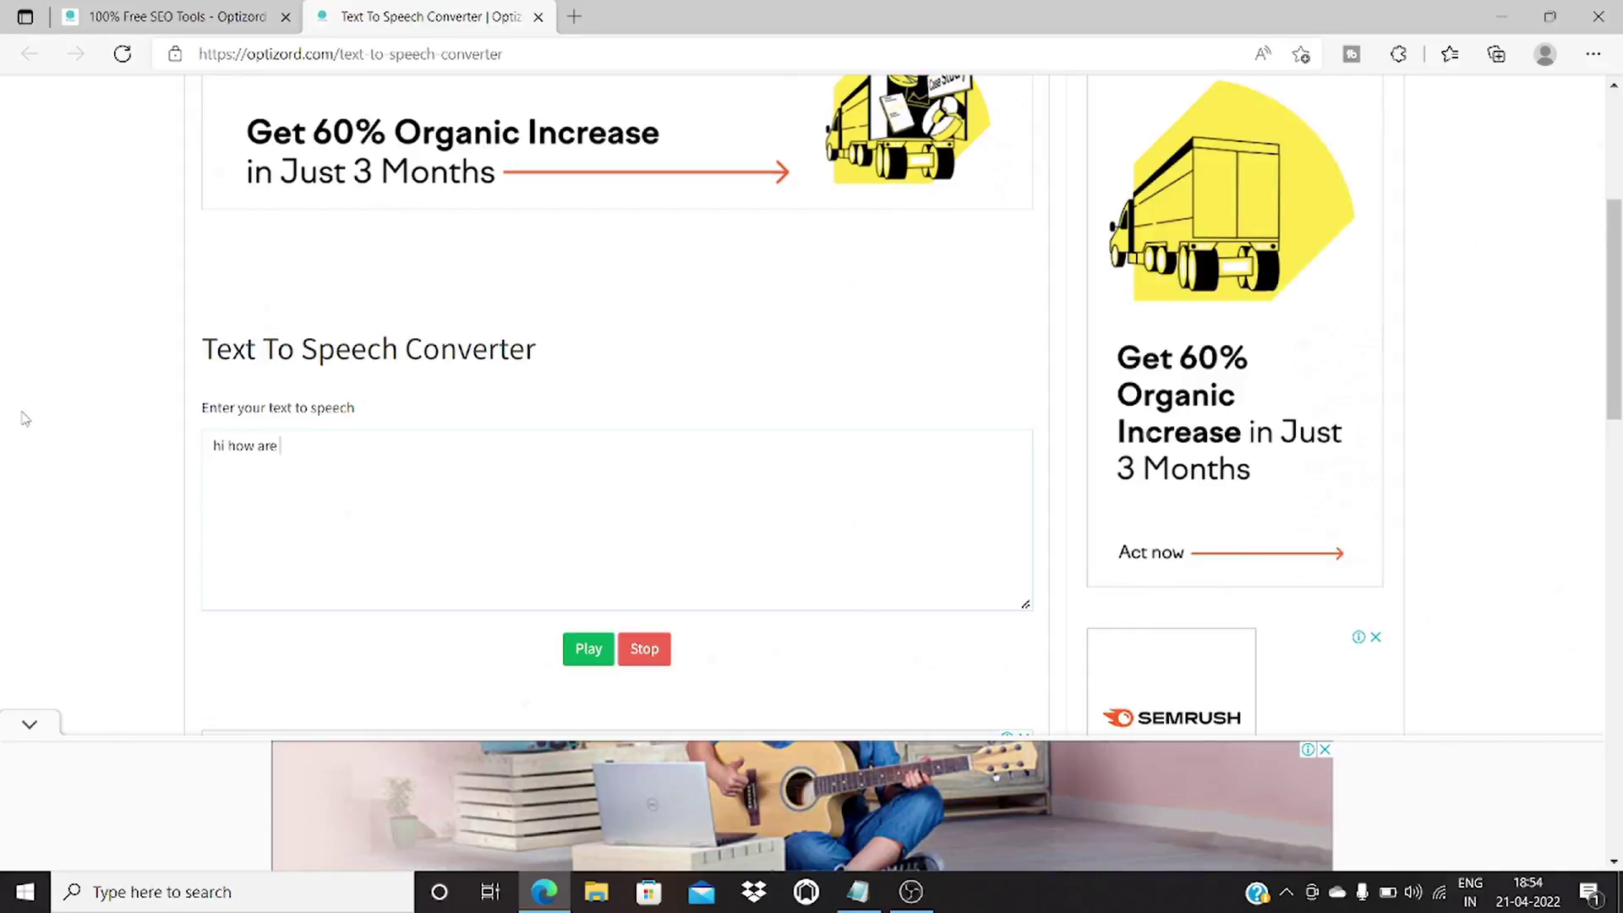
type("you")
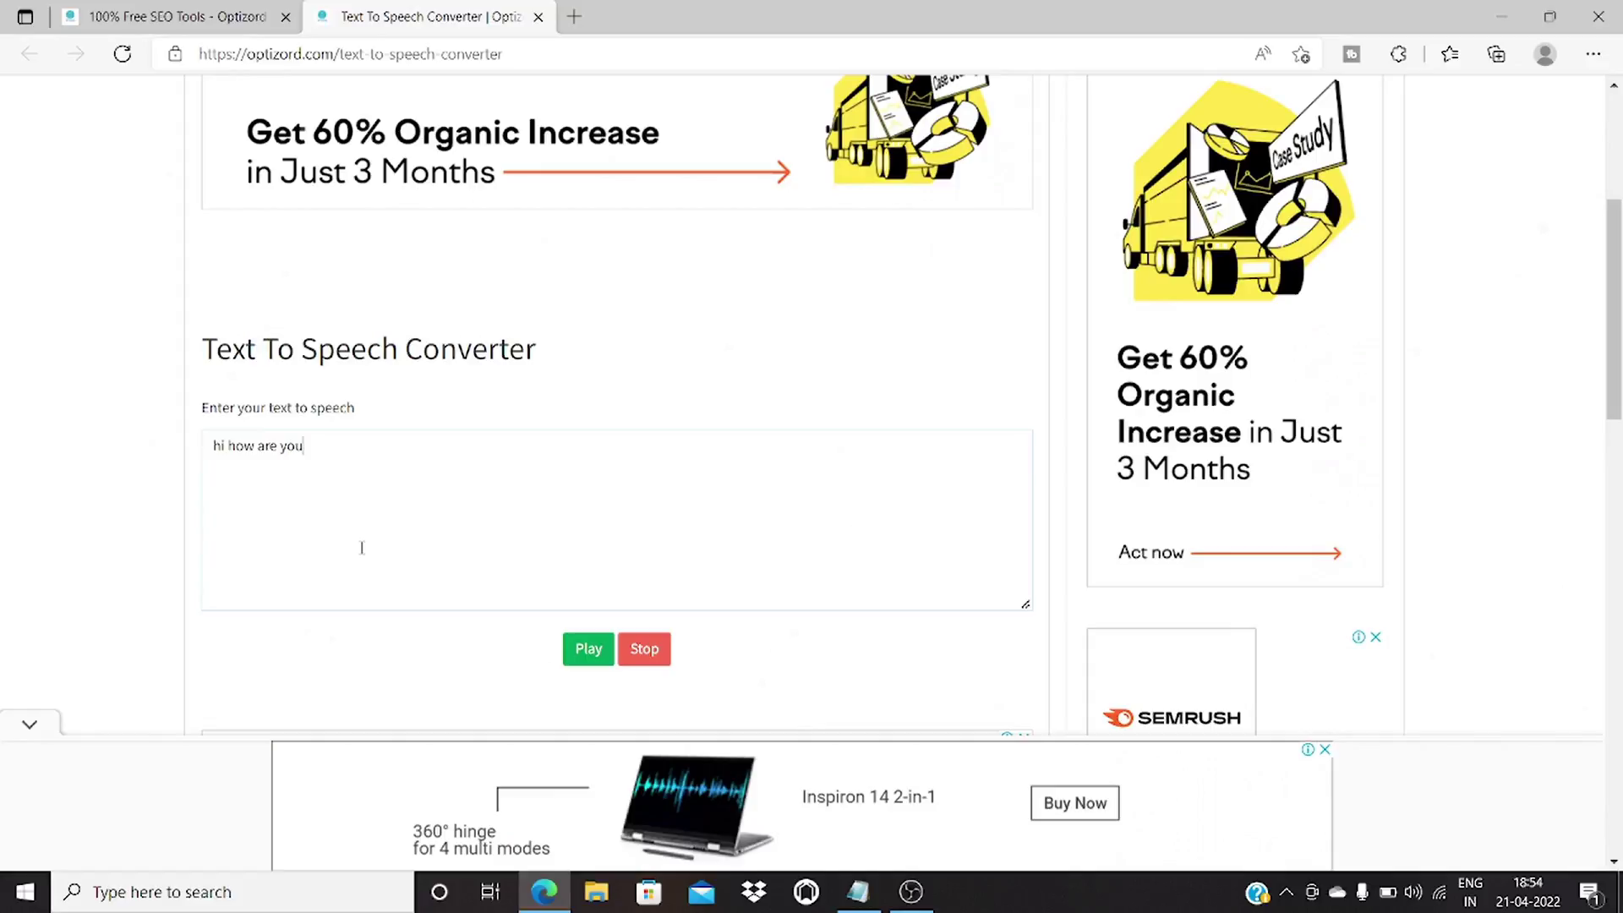
scroll(361, 548, "down", 2)
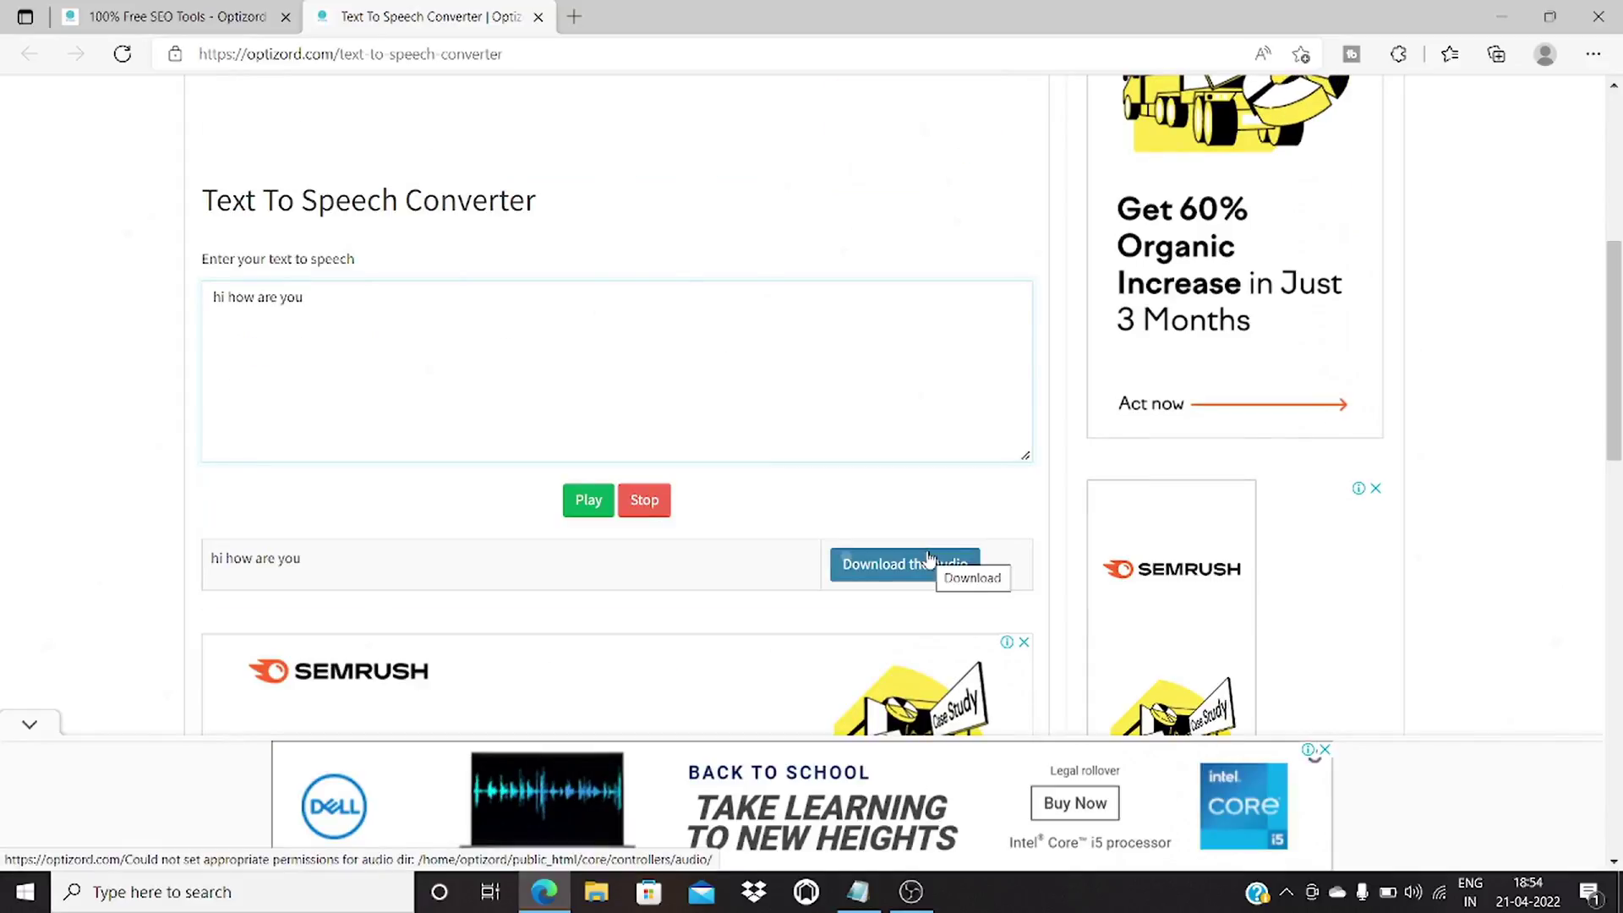